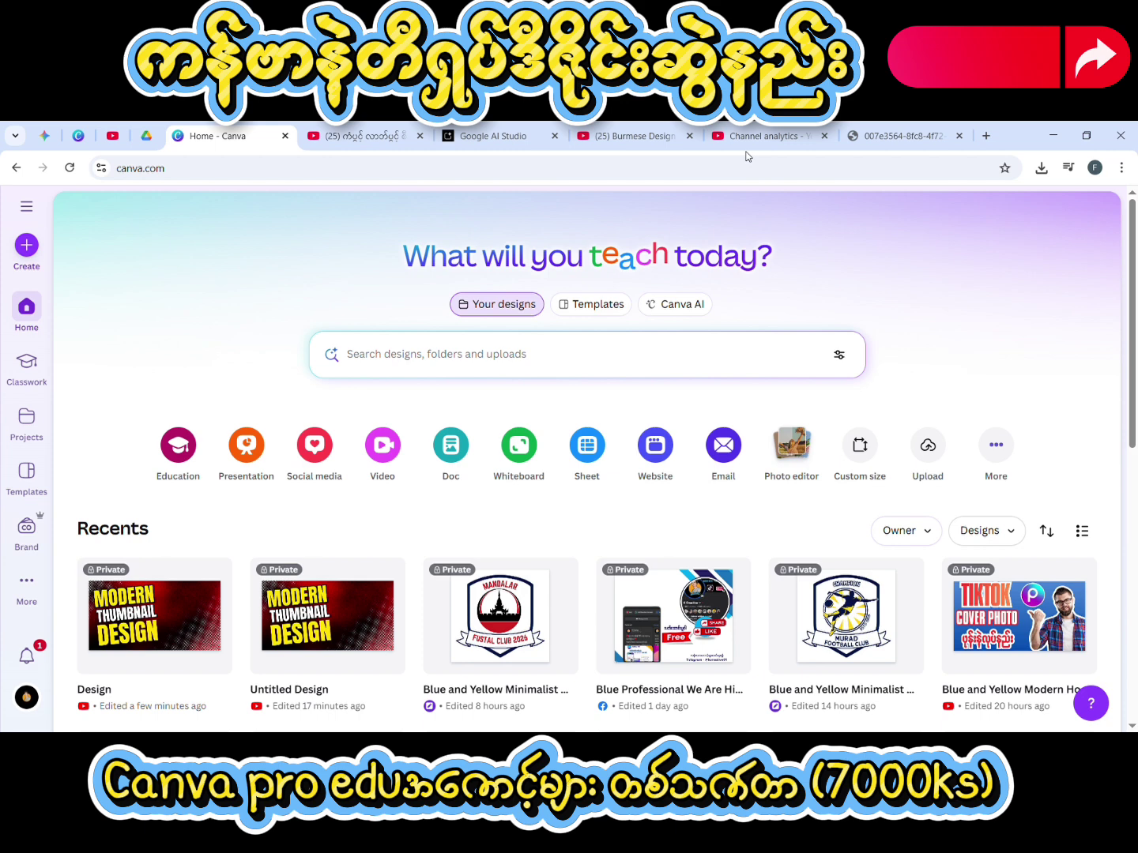
# Step: Search the template library for "t shirt design"
pyautogui.click(604, 302)
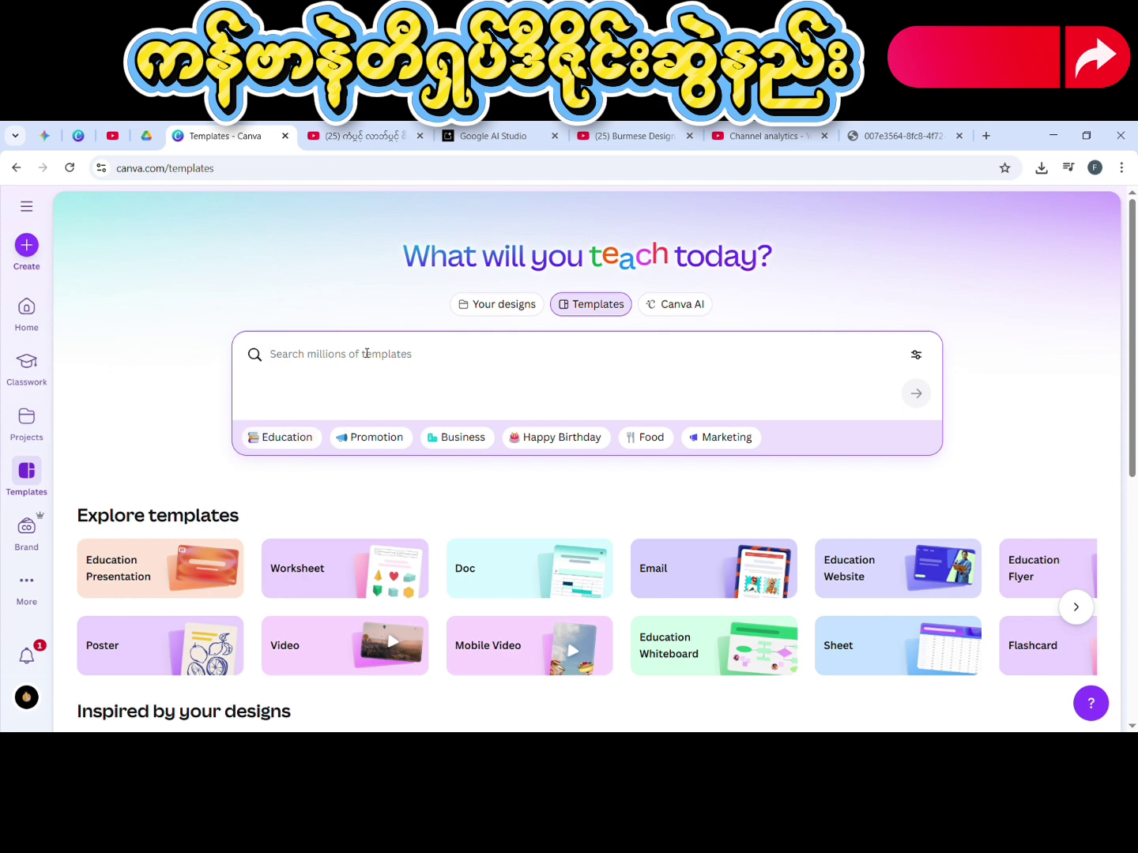
pyautogui.write('t')
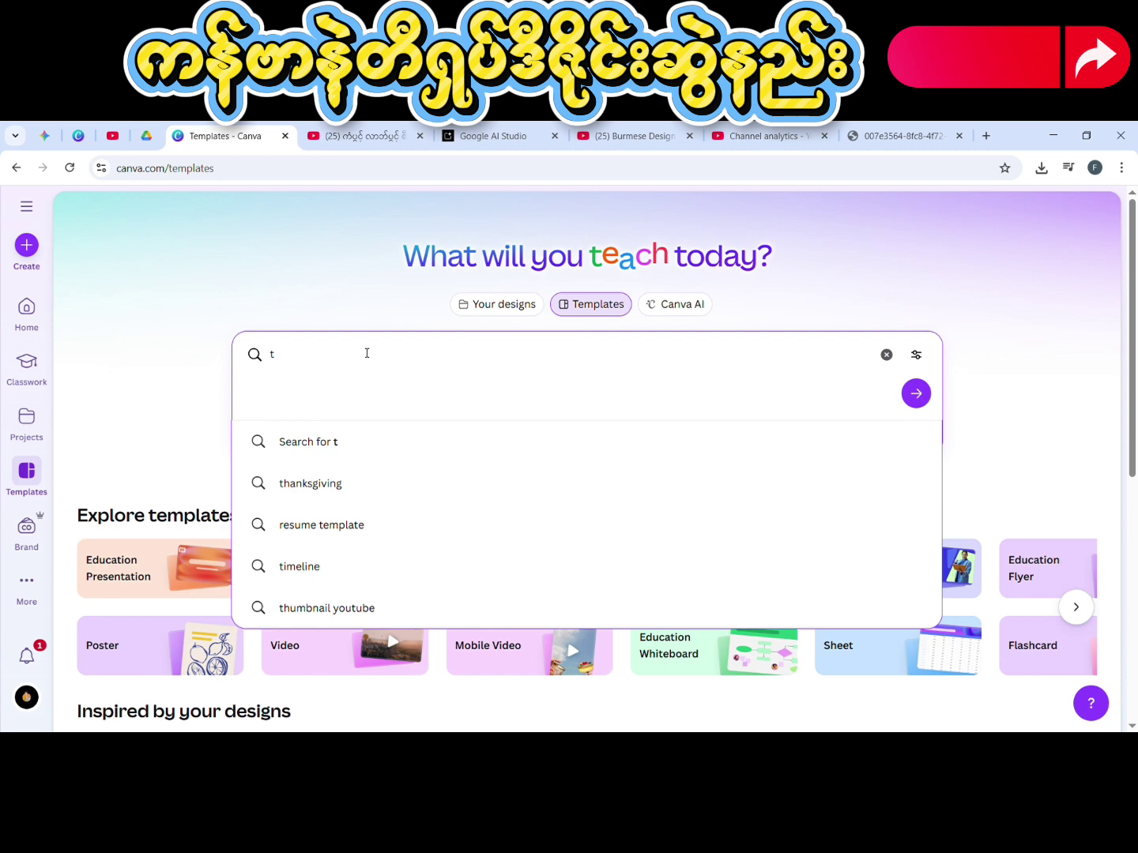
pyautogui.write(' shi')
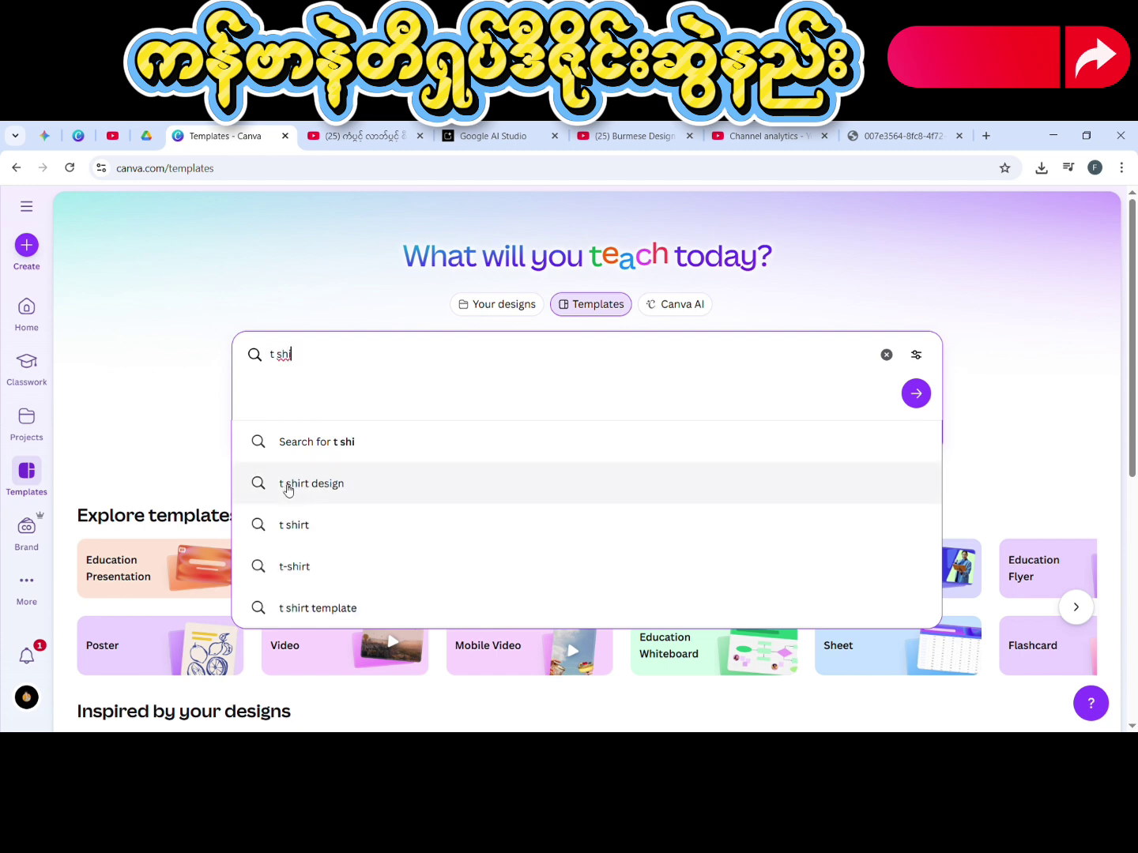
pyautogui.click(284, 483)
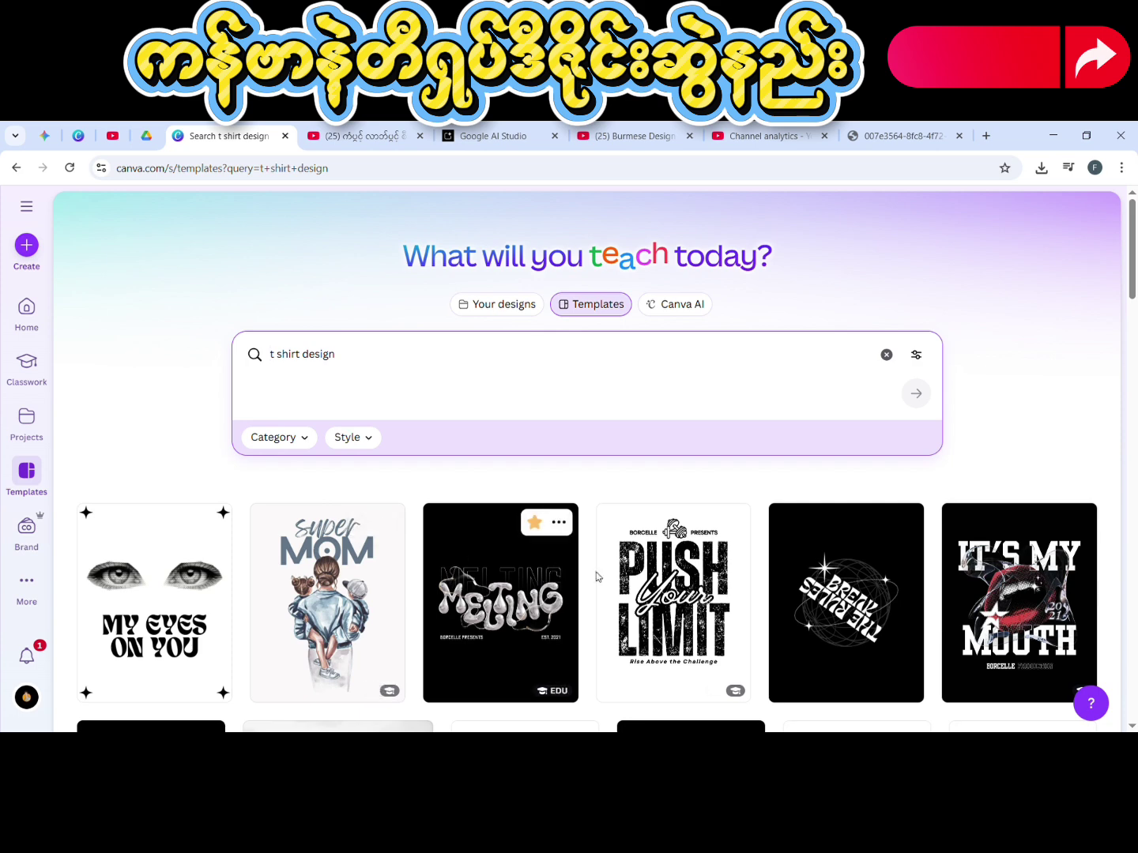
# Step: Look through the t-shirt design templates in the search results for a suitable starting design
pyautogui.scroll(-3, 611, 579)
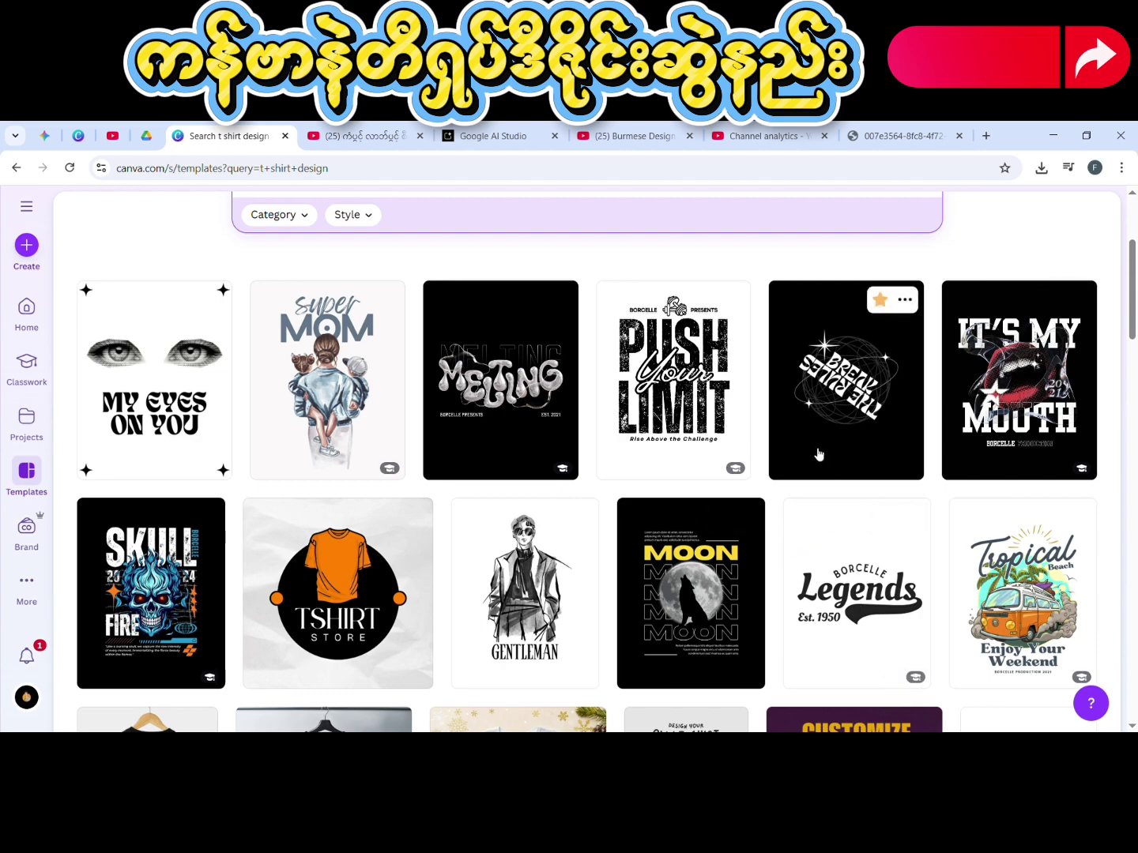
pyautogui.scroll(-4, 442, 474)
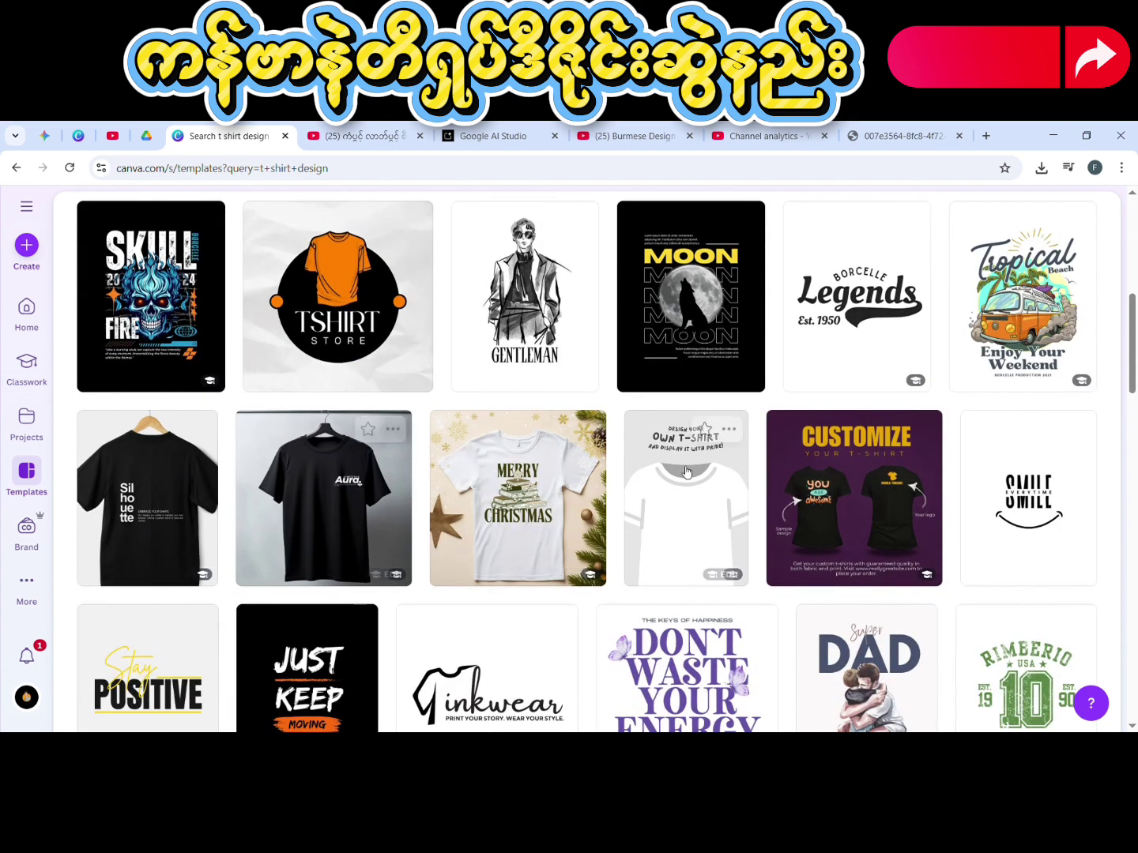
pyautogui.scroll(-3, 439, 539)
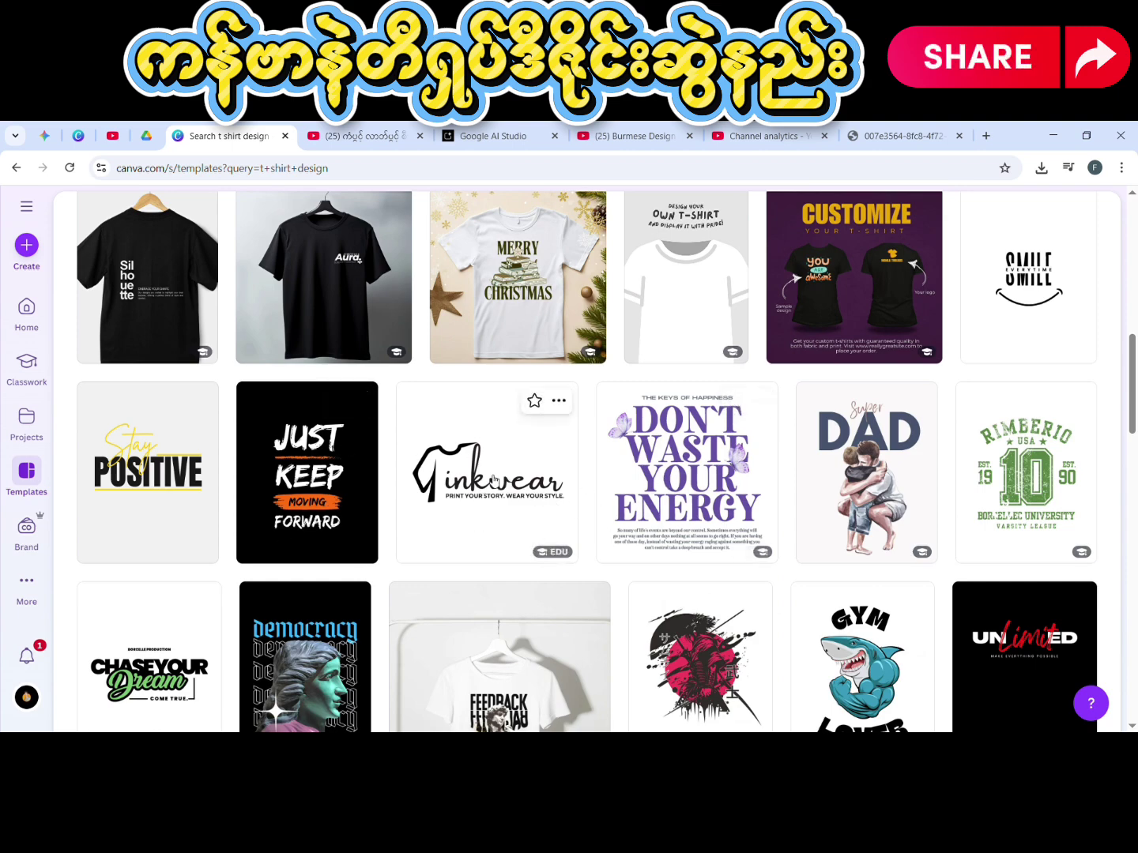
pyautogui.scroll(-4, 494, 479)
pyautogui.scroll(-1, 622, 537)
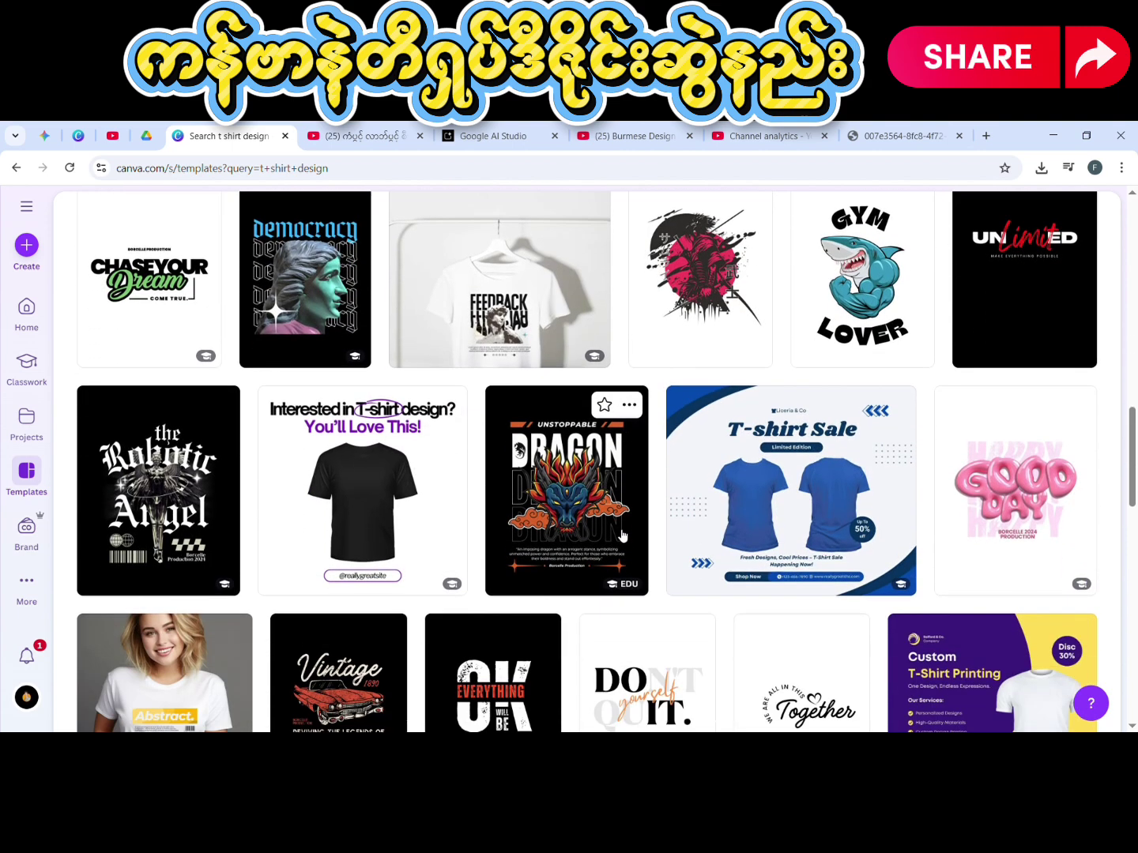
pyautogui.scroll(-1, 621, 536)
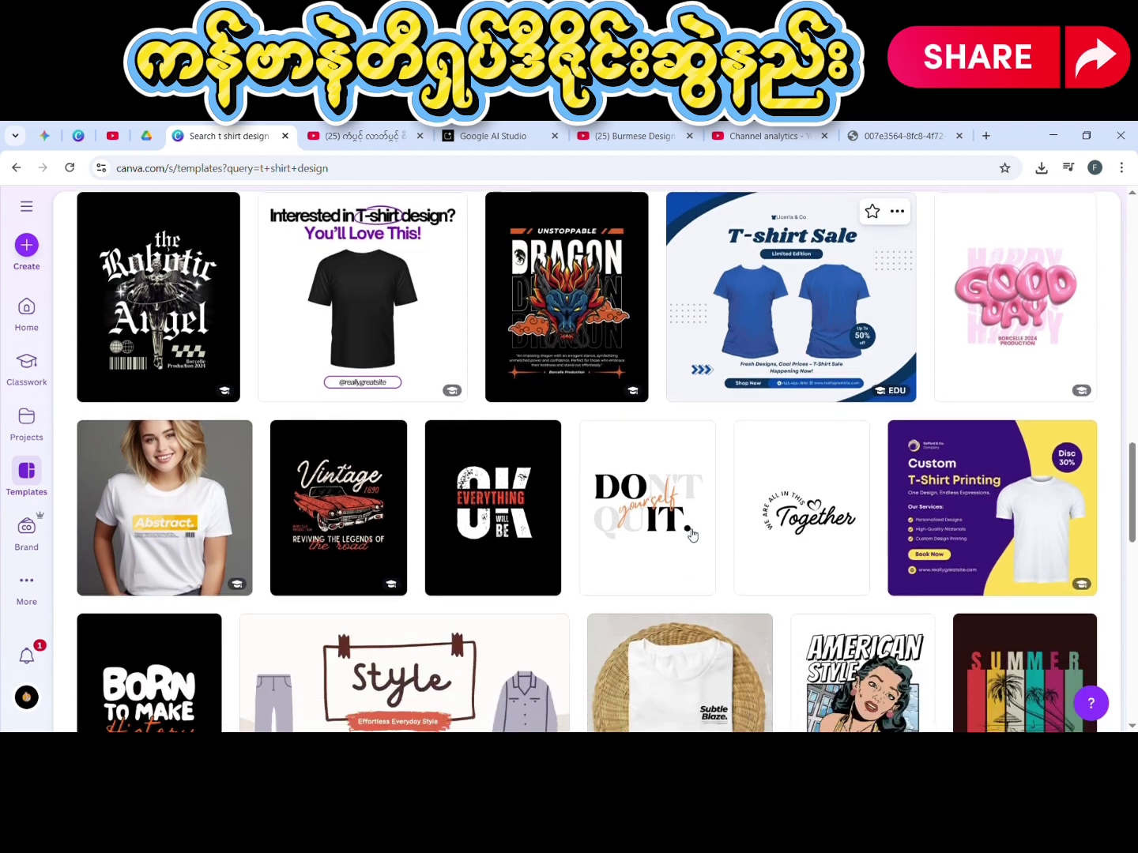
pyautogui.scroll(-2, 672, 530)
pyautogui.scroll(10, 556, 566)
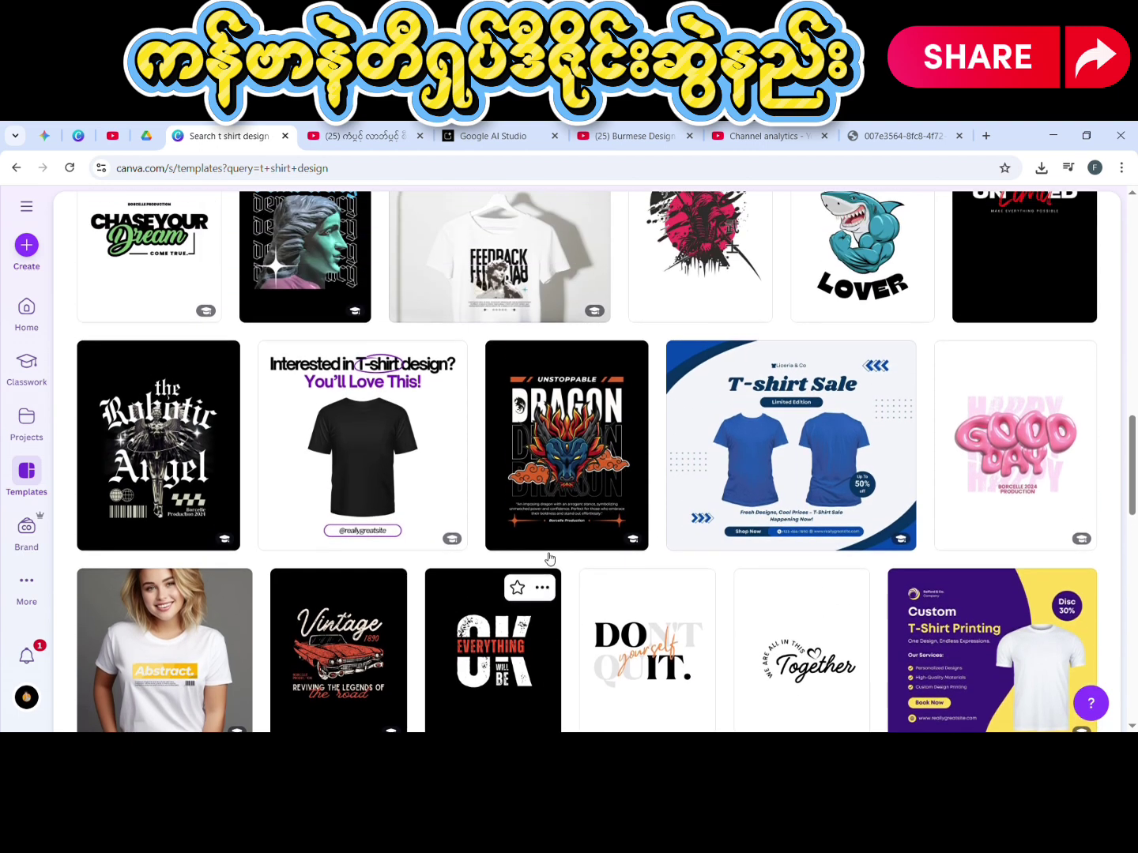
pyautogui.scroll(7, 350, 405)
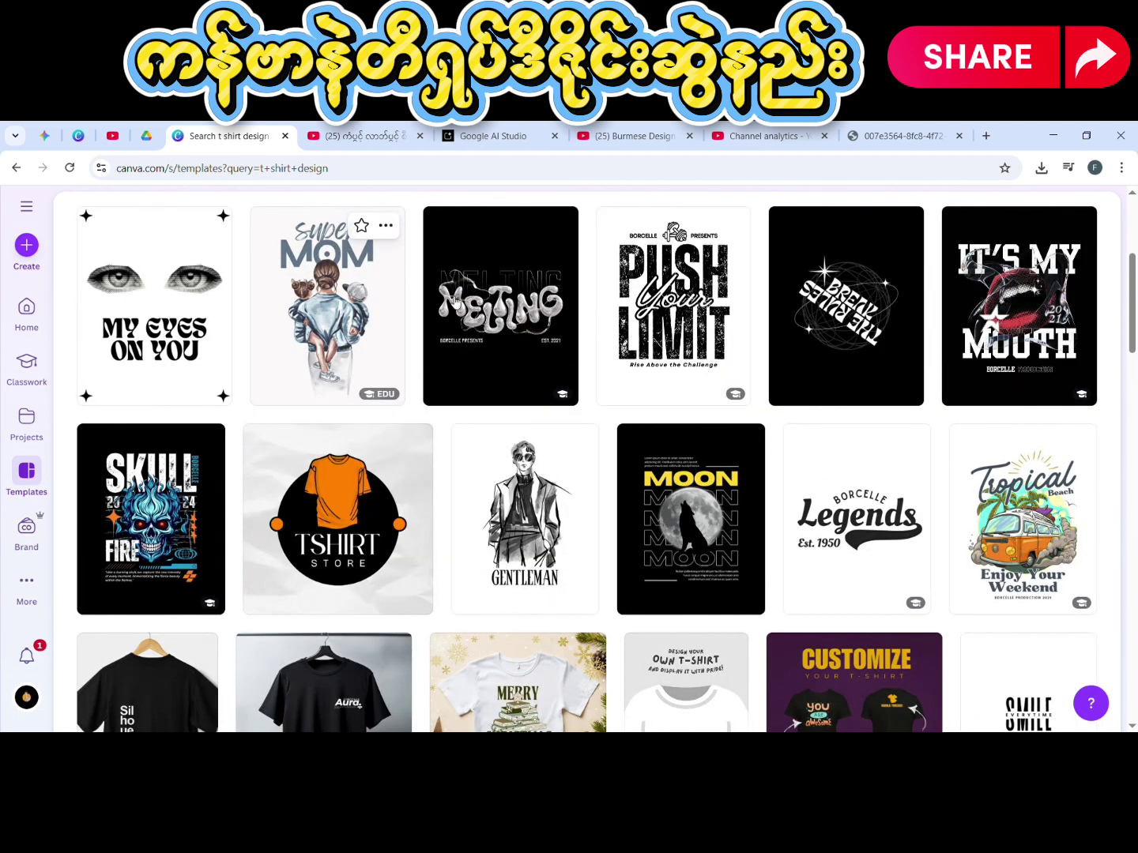
pyautogui.scroll(-2, 508, 432)
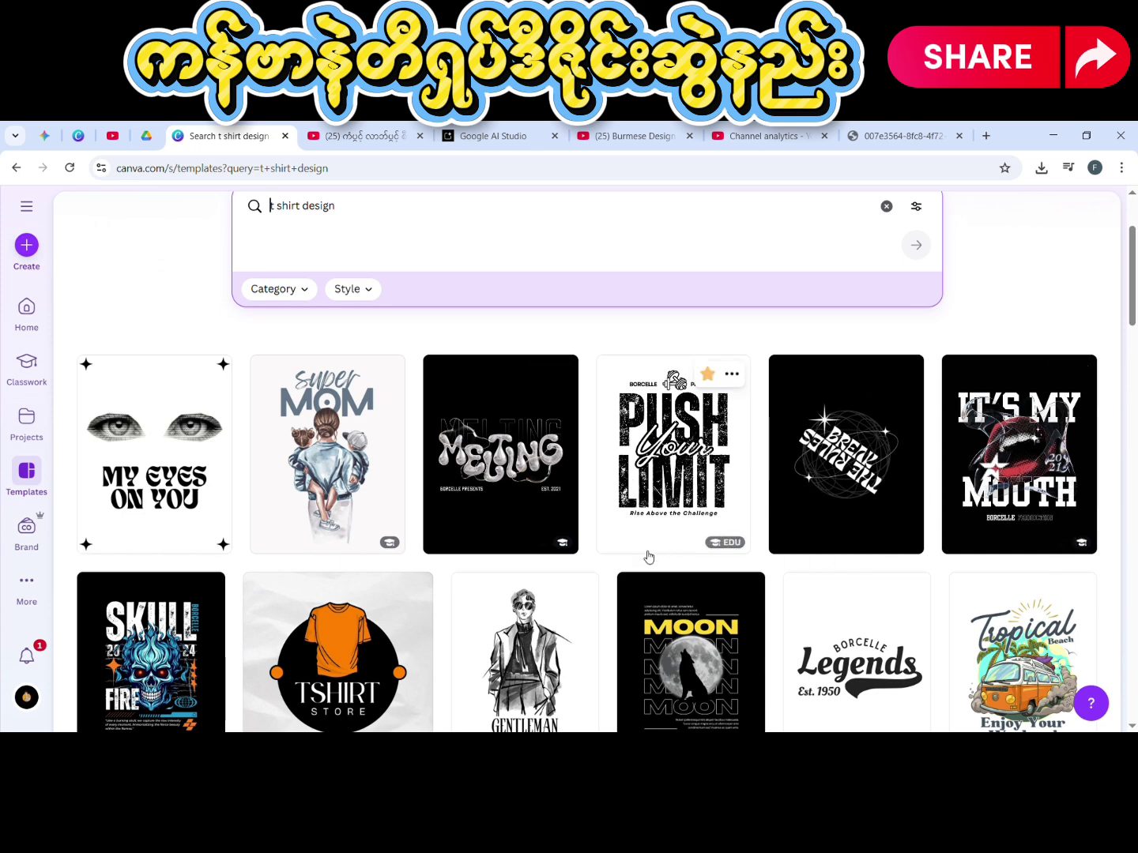
pyautogui.scroll(-2, 429, 533)
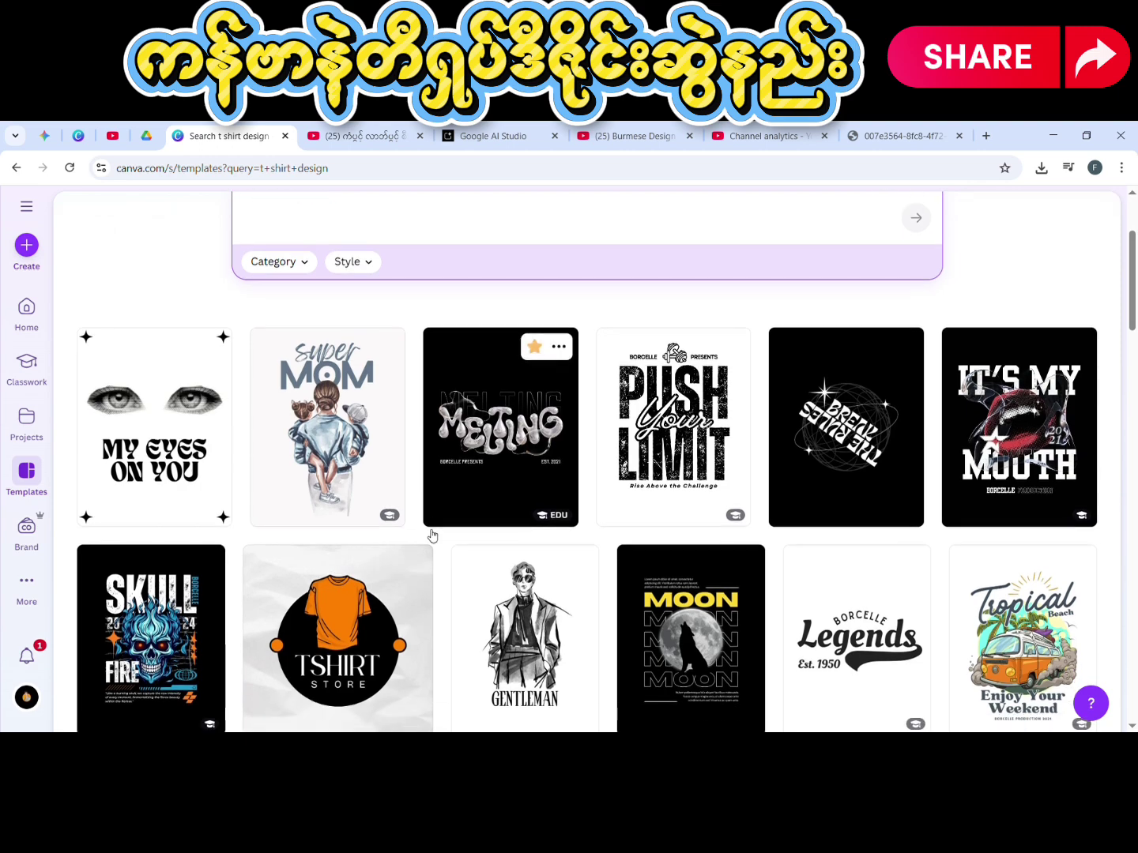
pyautogui.scroll(-2, 538, 517)
pyautogui.scroll(4, 545, 513)
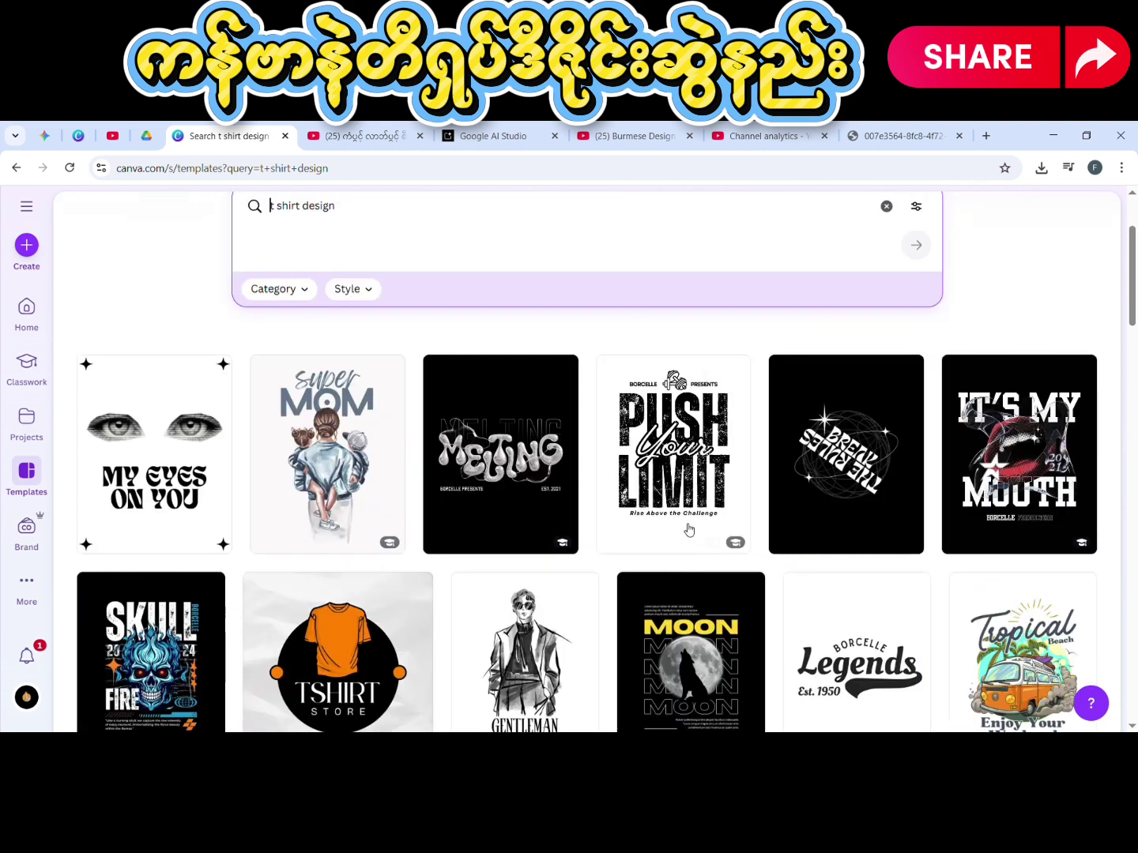
# Step: Open the Red and White Grunge Streetwear T Shirt template from the designs similar to Chrome Liquid 3D Font T-shirt Design for customizing
pyautogui.click(509, 459)
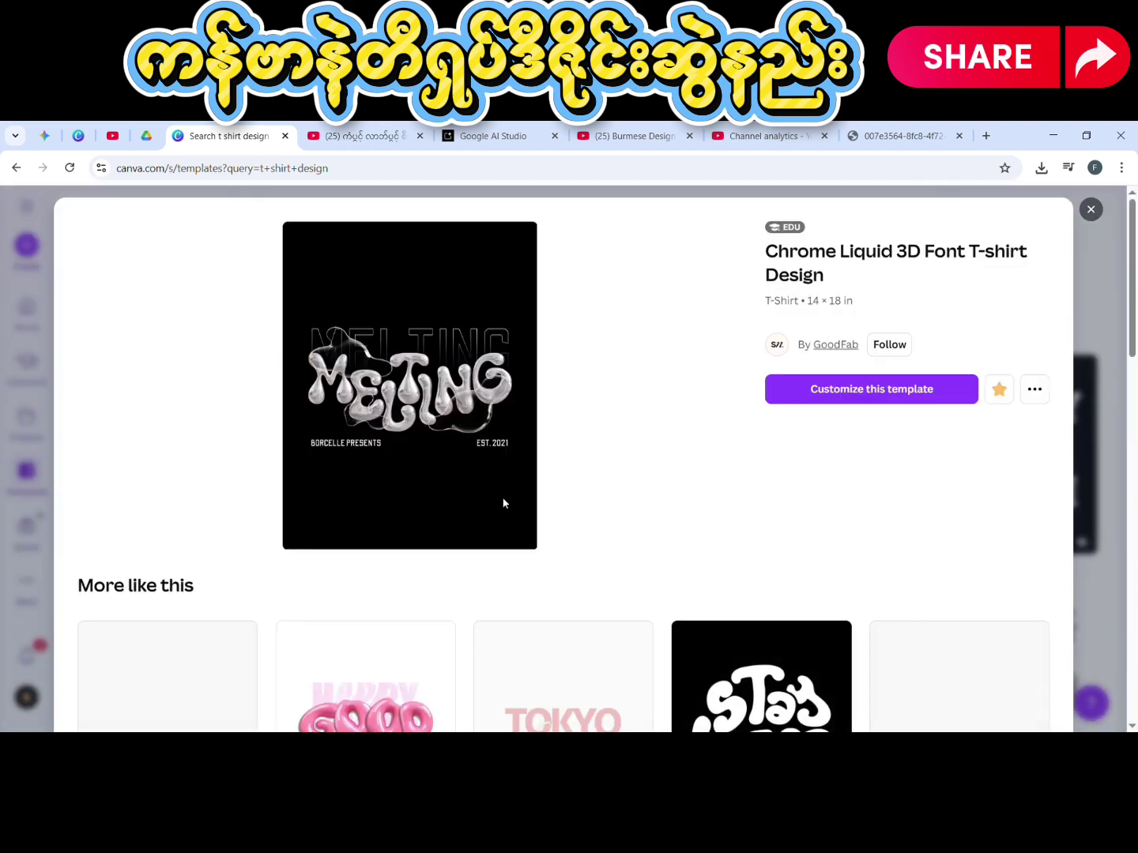
pyautogui.scroll(-3, 531, 580)
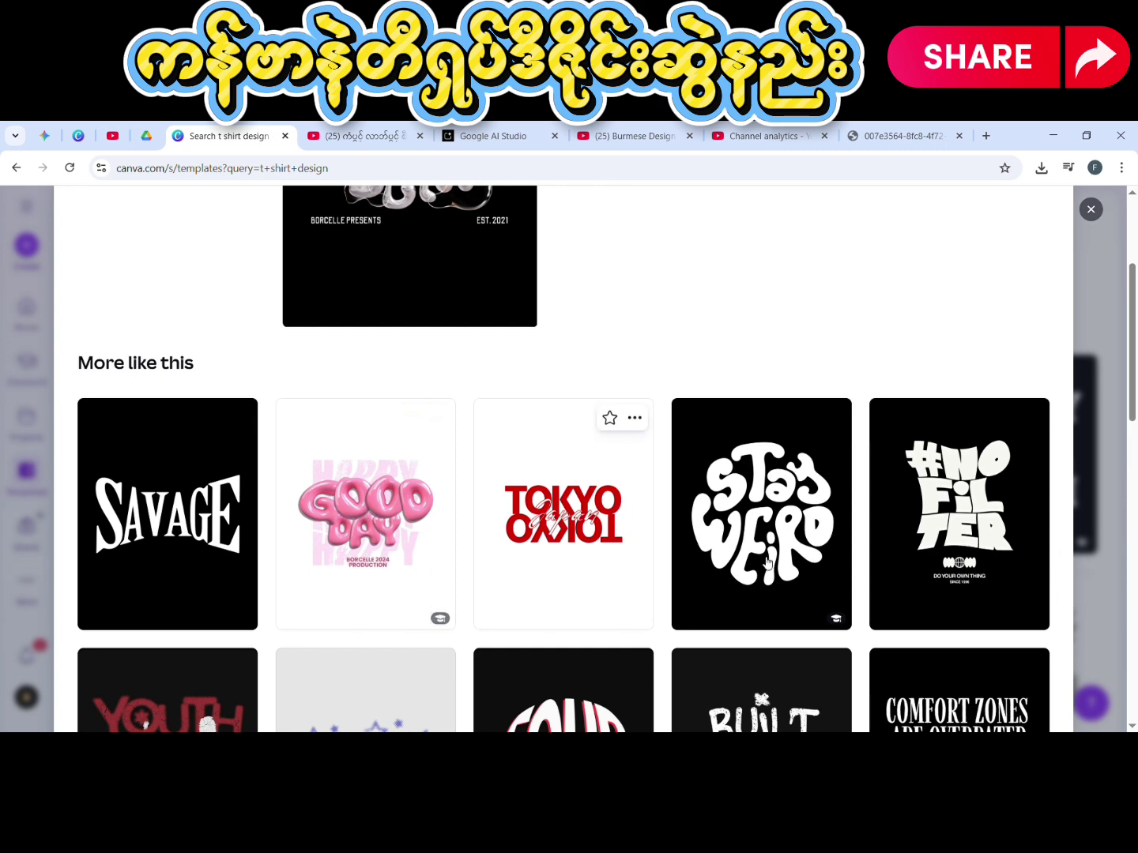
pyautogui.scroll(-4, 447, 554)
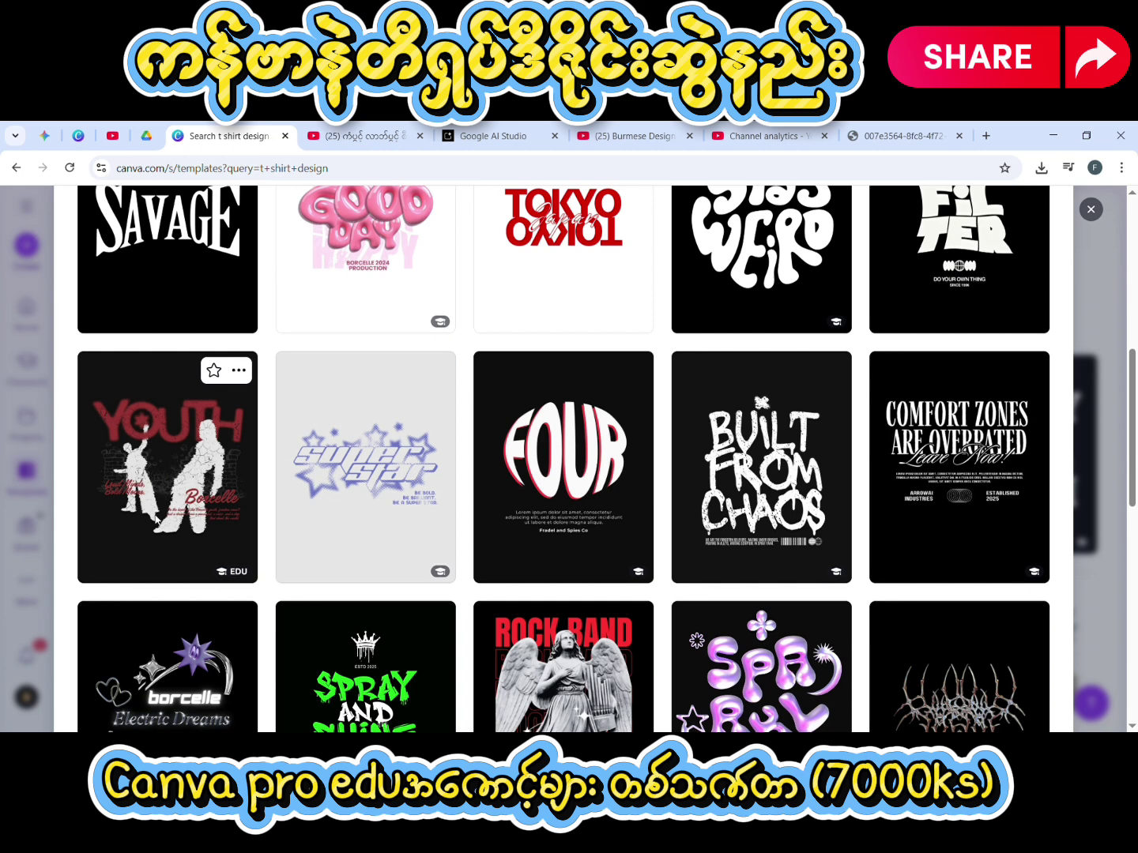
pyautogui.click(178, 547)
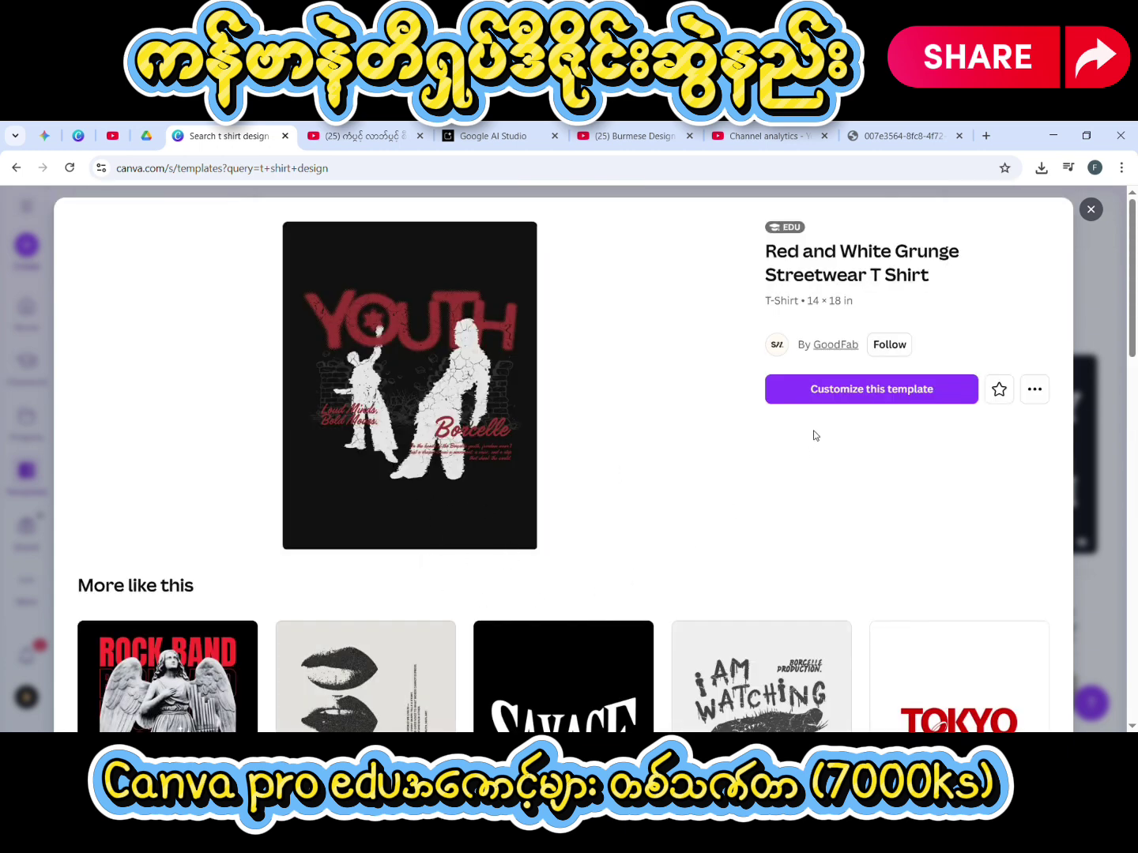
pyautogui.click(835, 389)
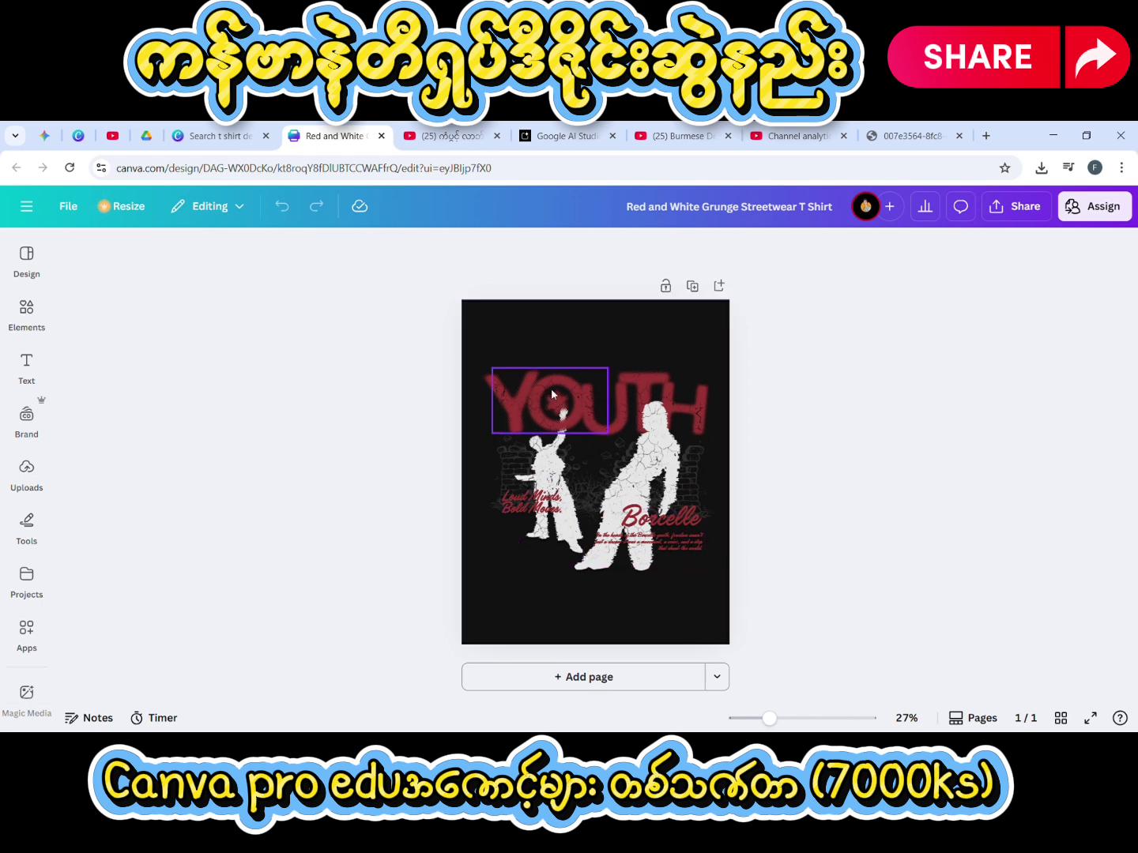
pyautogui.click(517, 504)
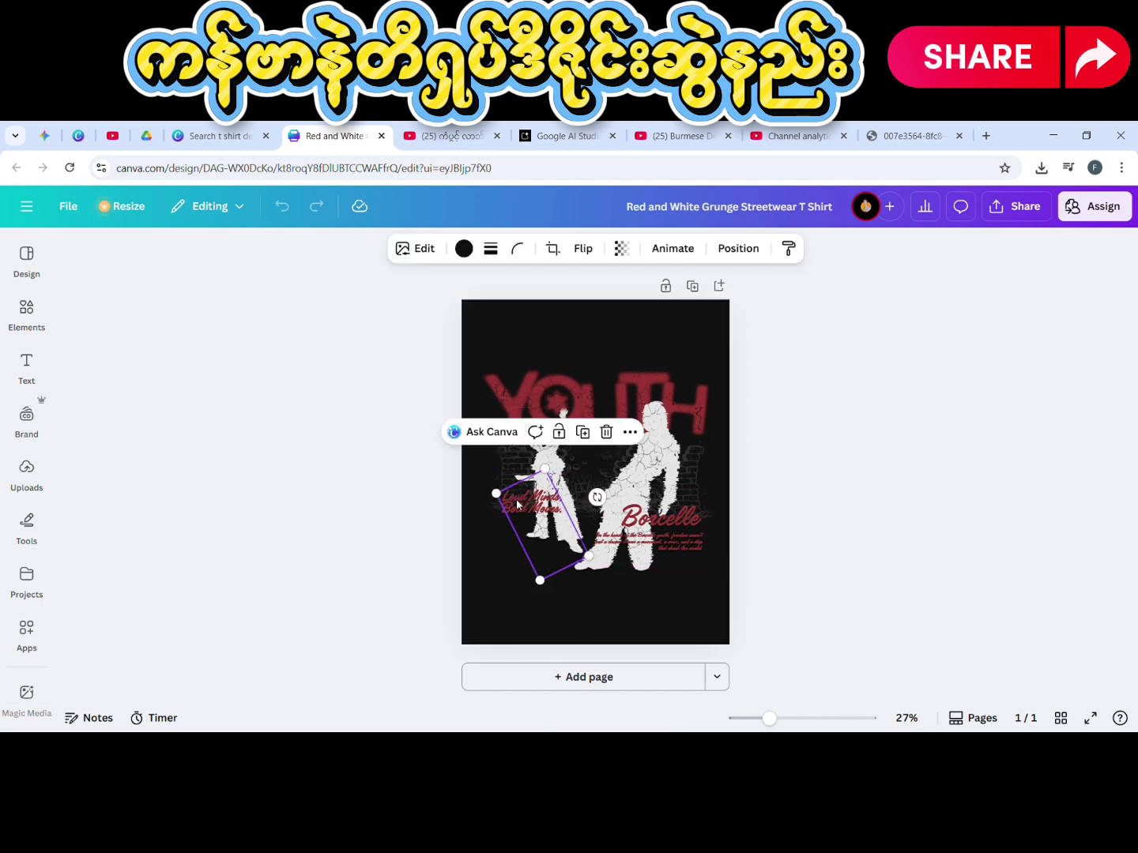
pyautogui.click(632, 525)
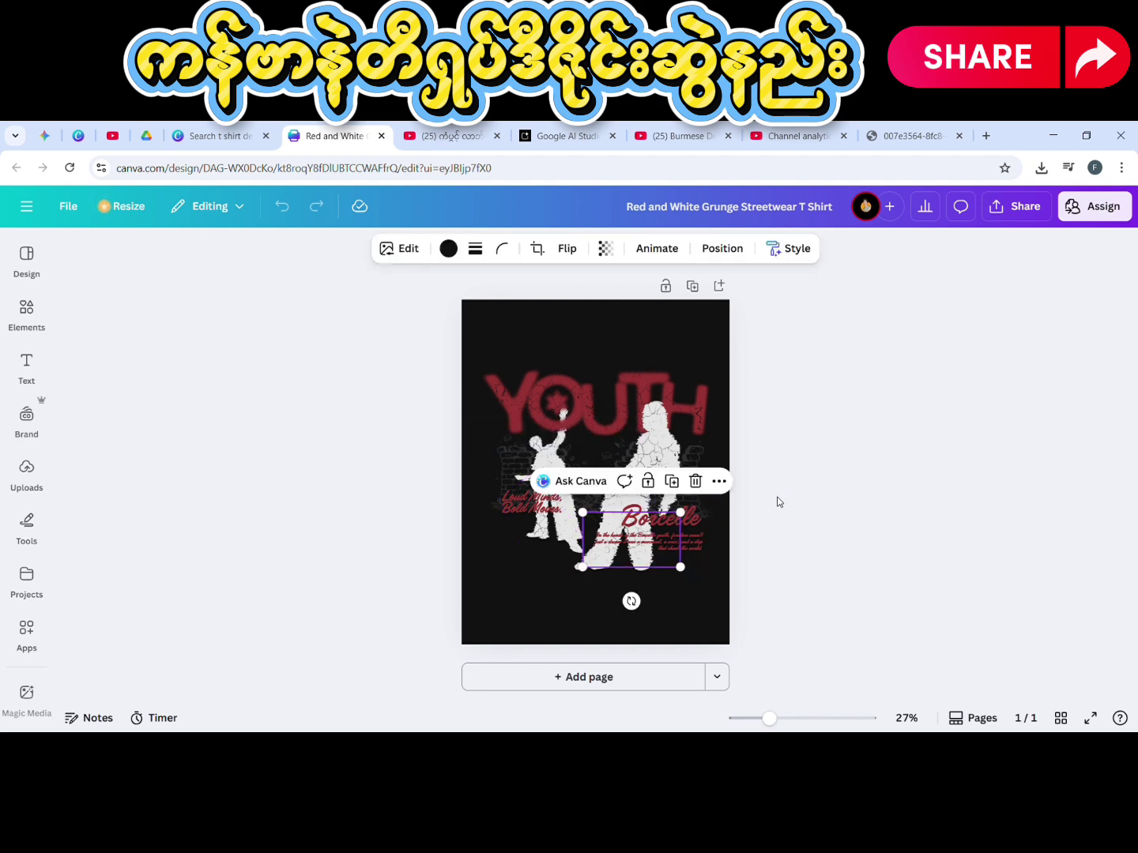
pyautogui.click(828, 475)
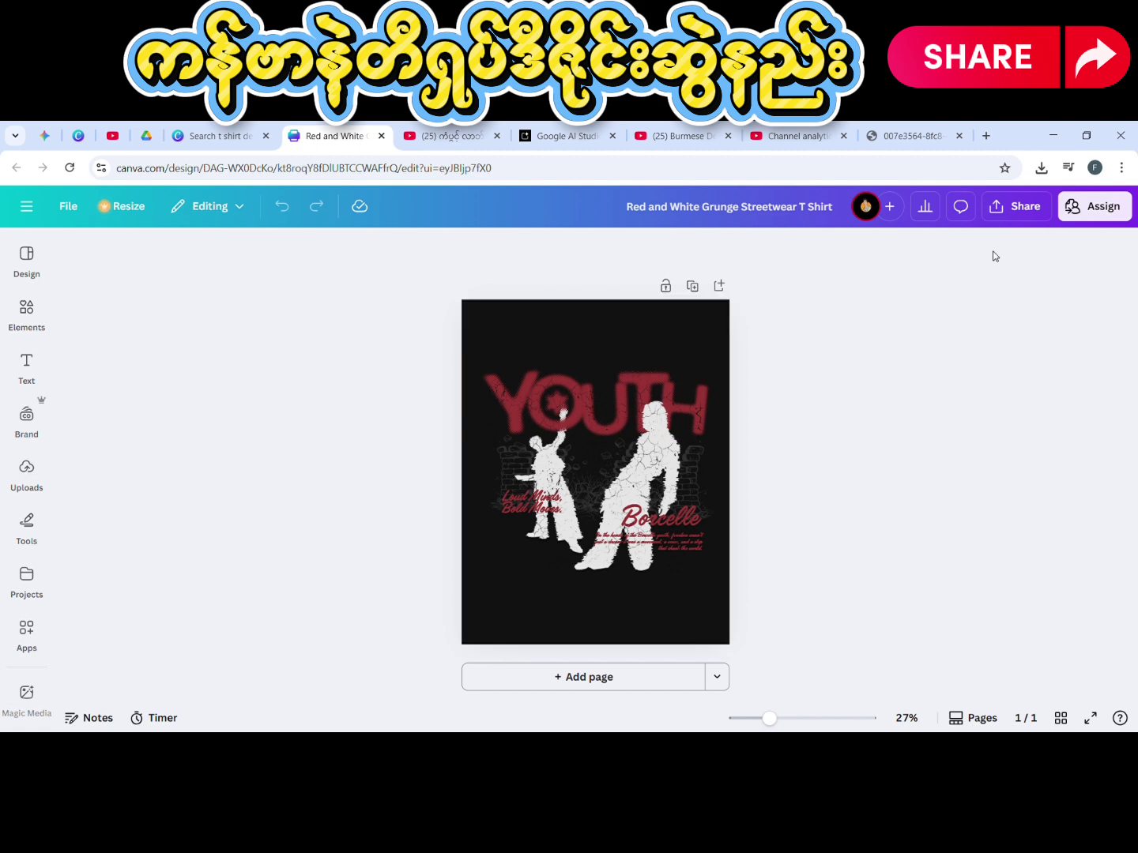
# Step: Download the t-shirt design as a PNG at size 1 with a transparent background
pyautogui.click(992, 210)
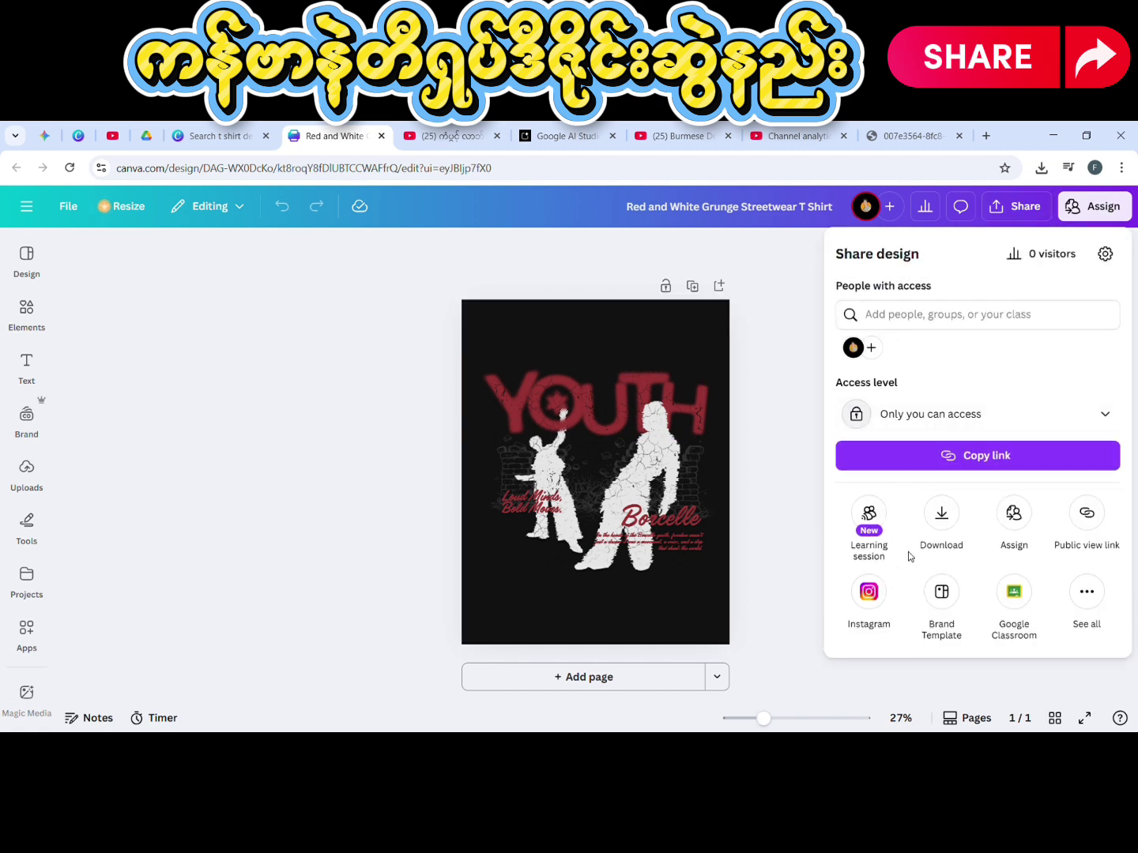
pyautogui.click(938, 516)
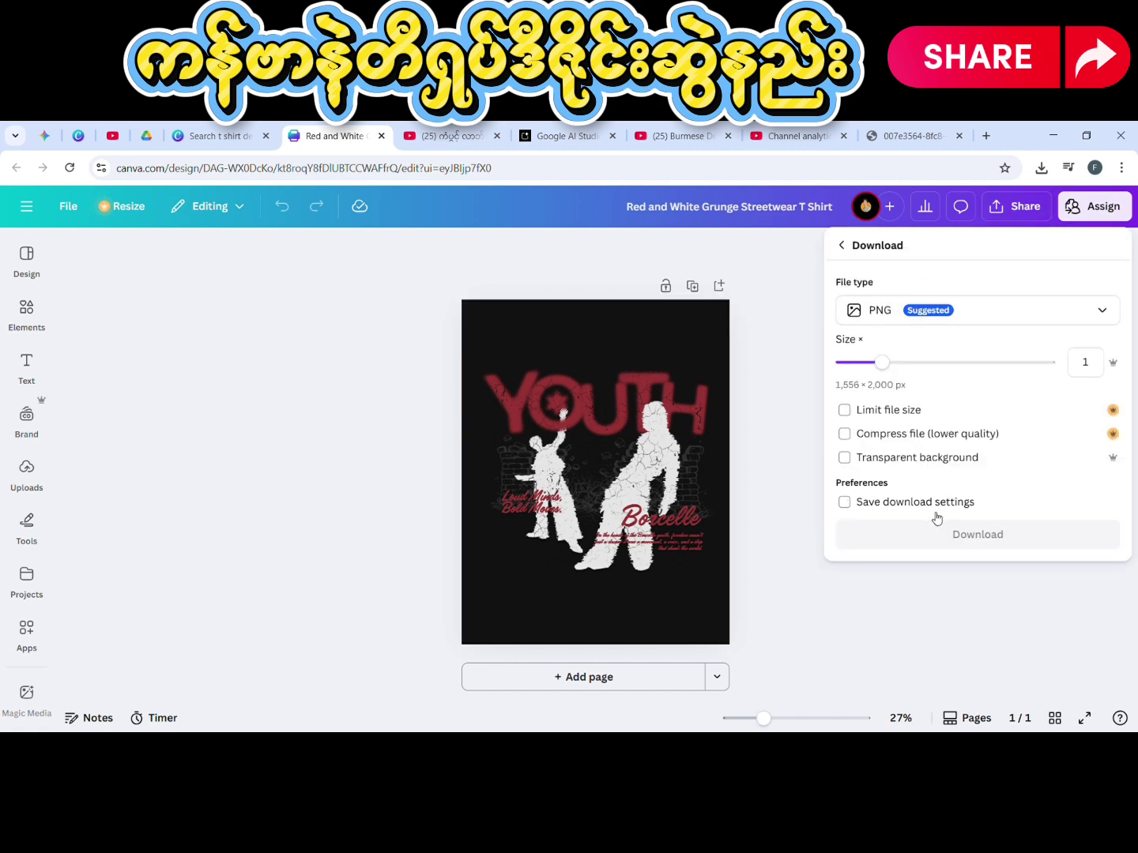
pyautogui.click(974, 309)
pyautogui.click(929, 364)
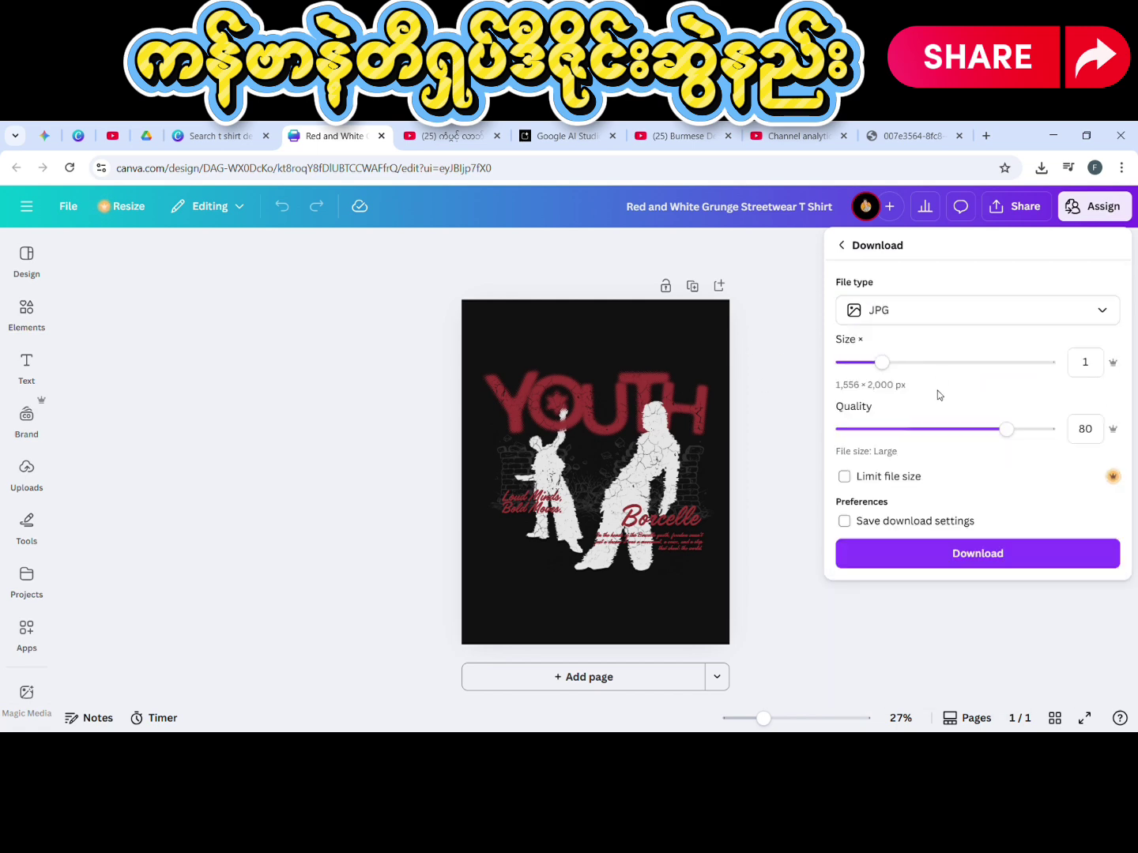
pyautogui.click(908, 319)
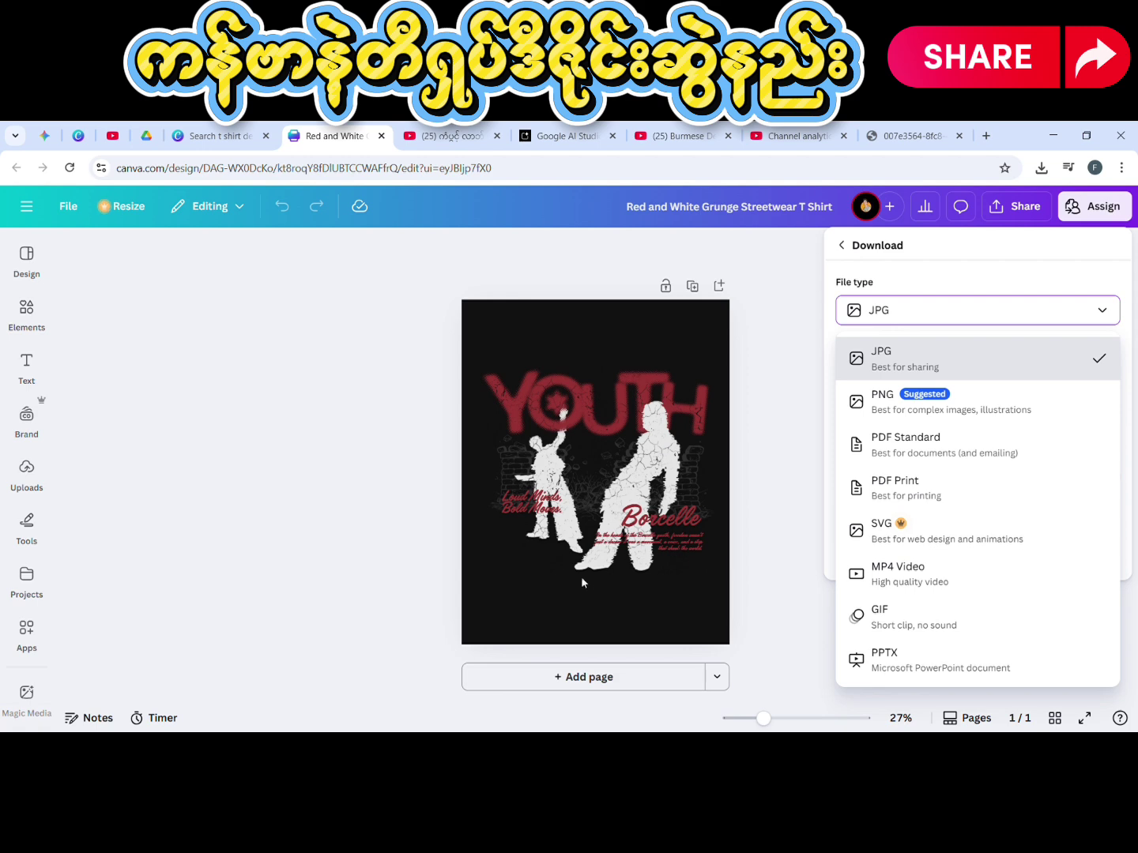
pyautogui.click(893, 317)
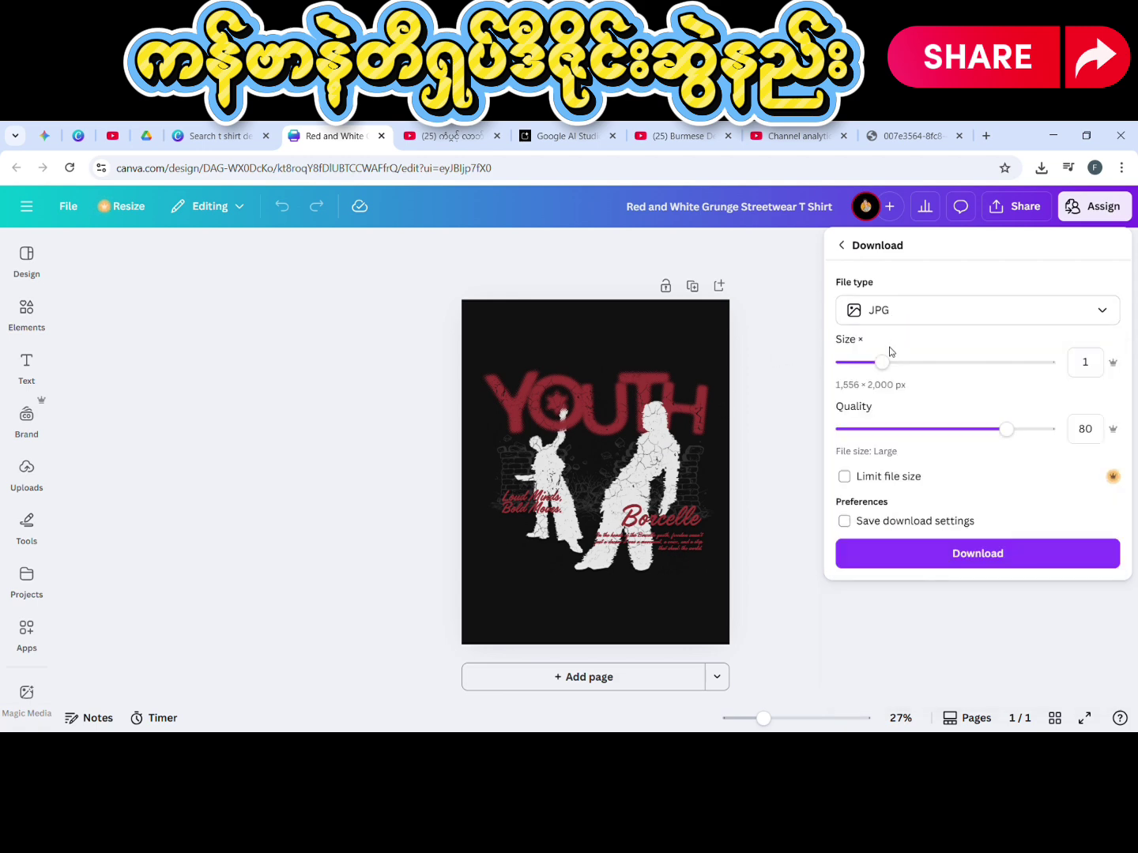
pyautogui.click(889, 321)
pyautogui.click(892, 403)
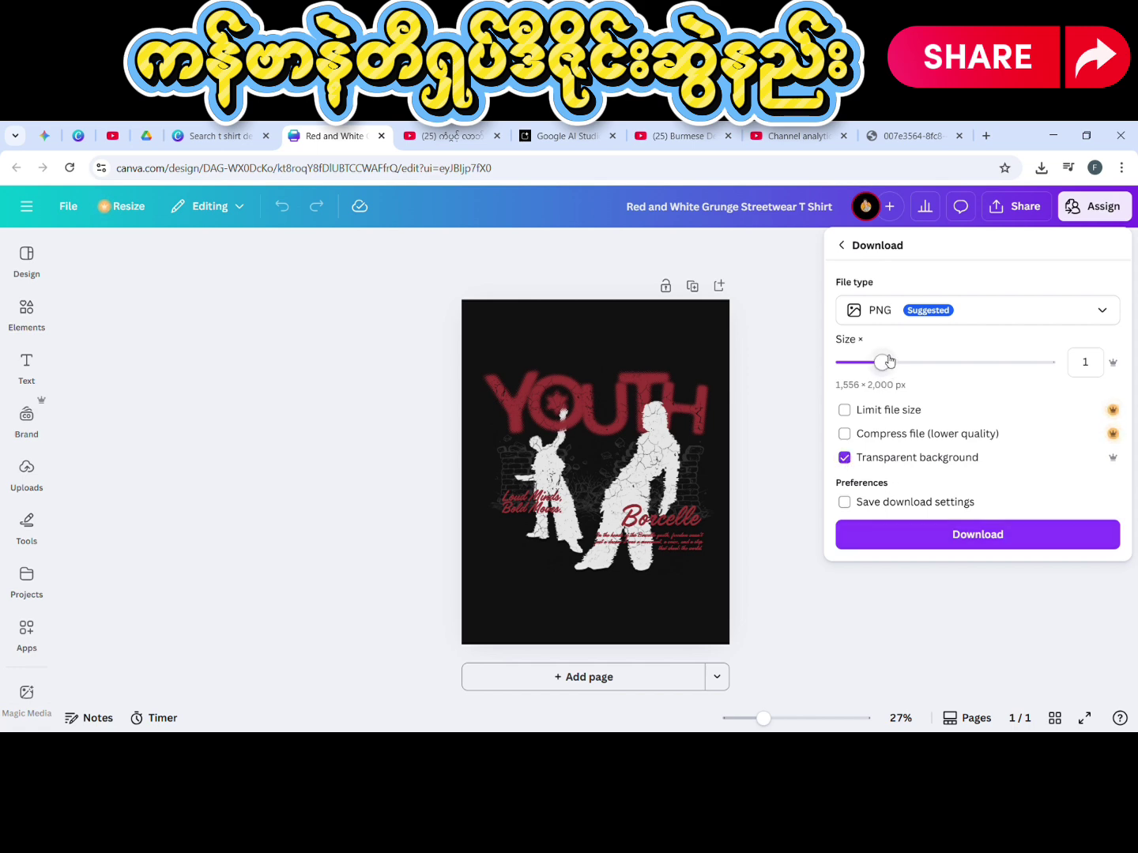
pyautogui.moveTo(882, 362)
pyautogui.mouseDown()
pyautogui.moveTo(1053, 353)
pyautogui.moveTo(886, 381)
pyautogui.mouseUp()
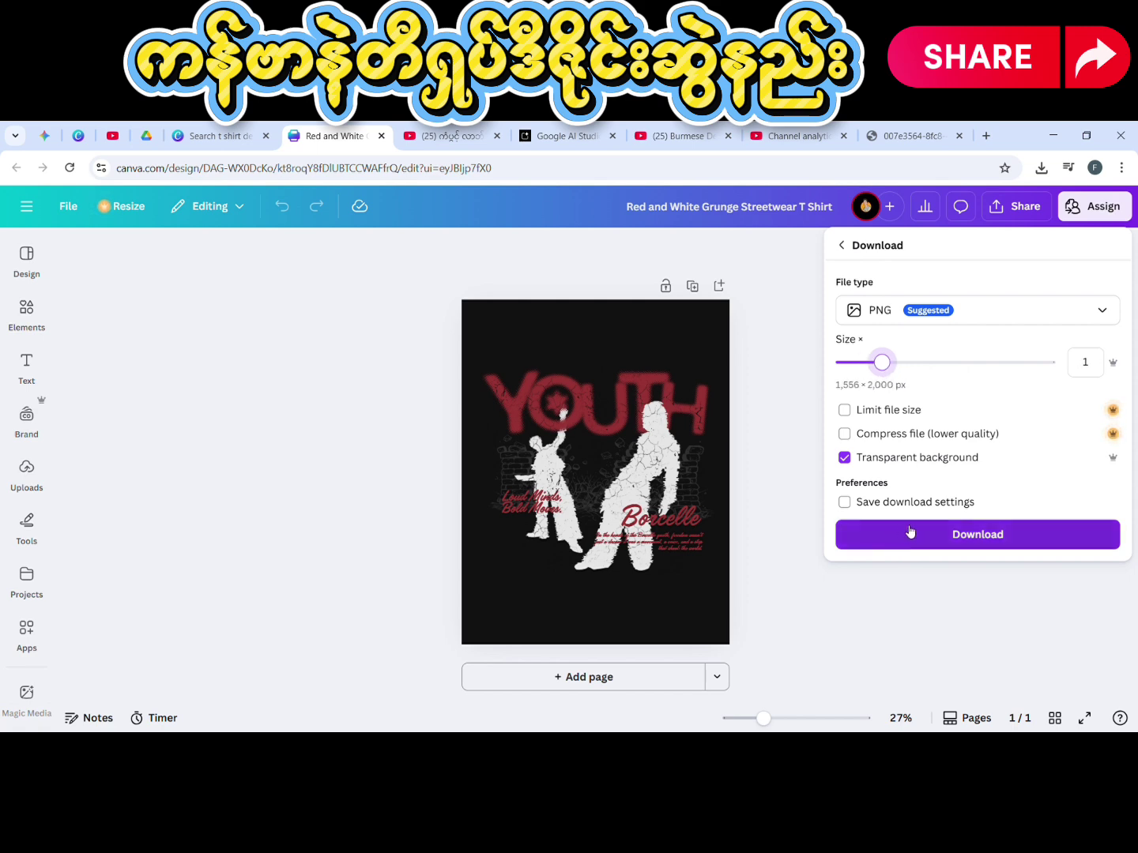
pyautogui.click(935, 540)
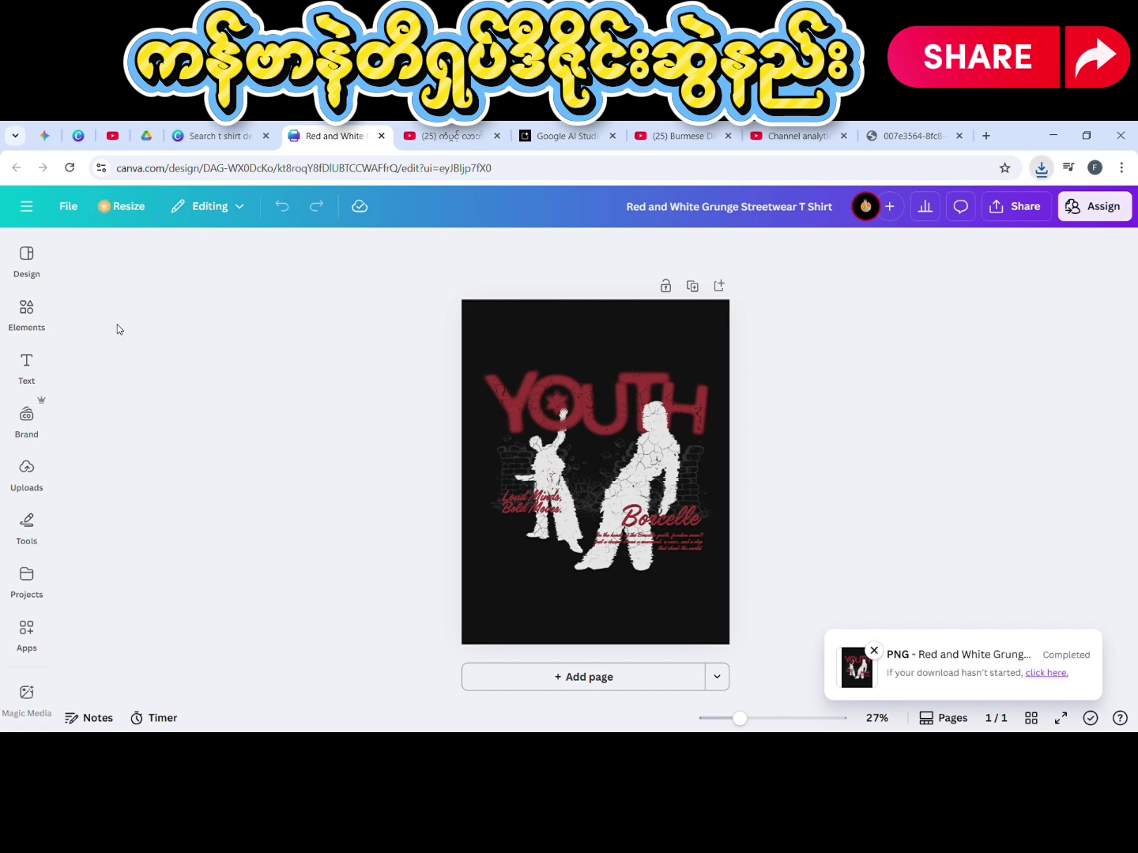
pyautogui.click(27, 469)
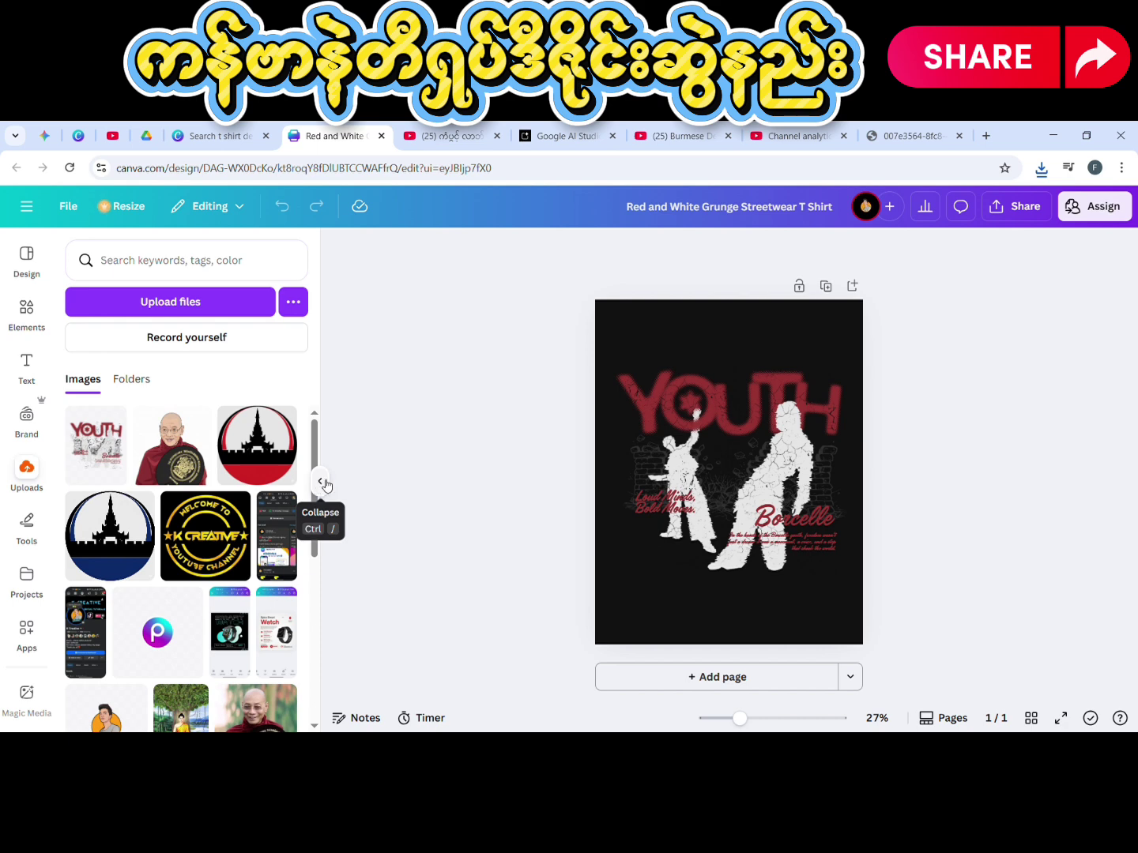
pyautogui.click(320, 483)
pyautogui.click(26, 312)
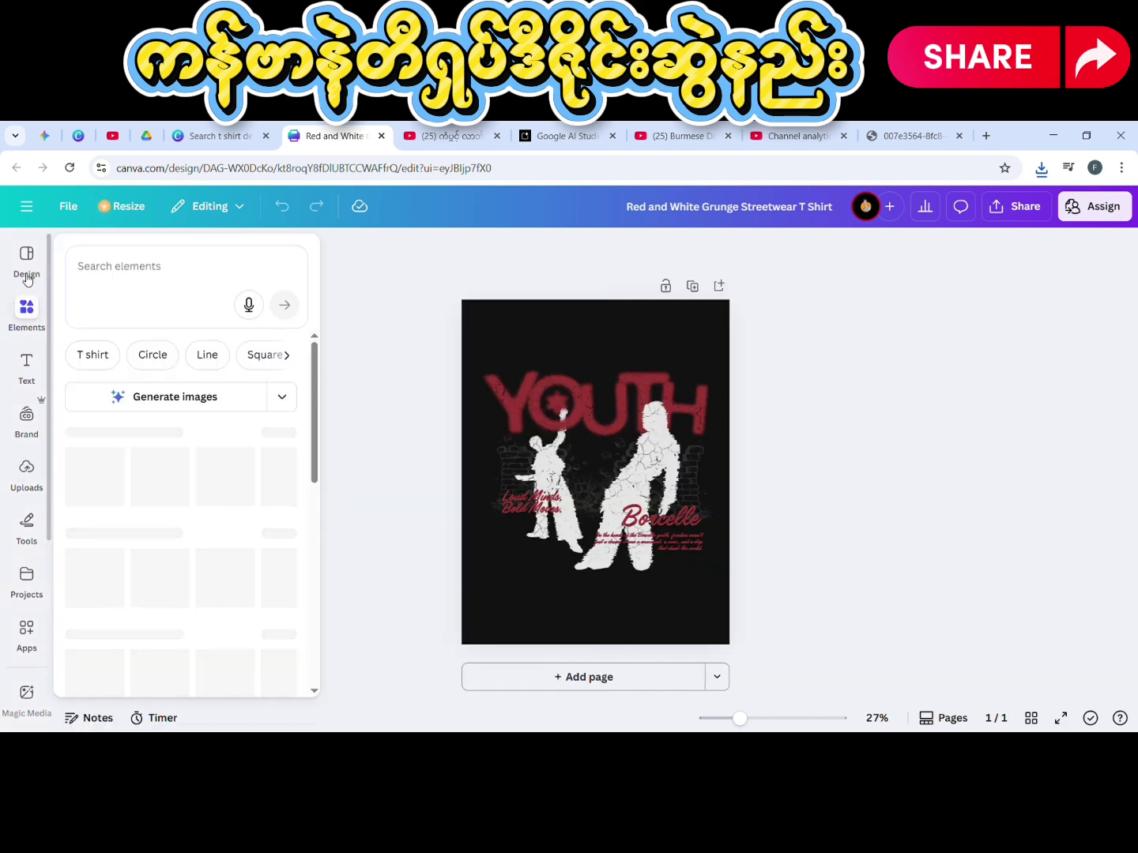
pyautogui.click(32, 261)
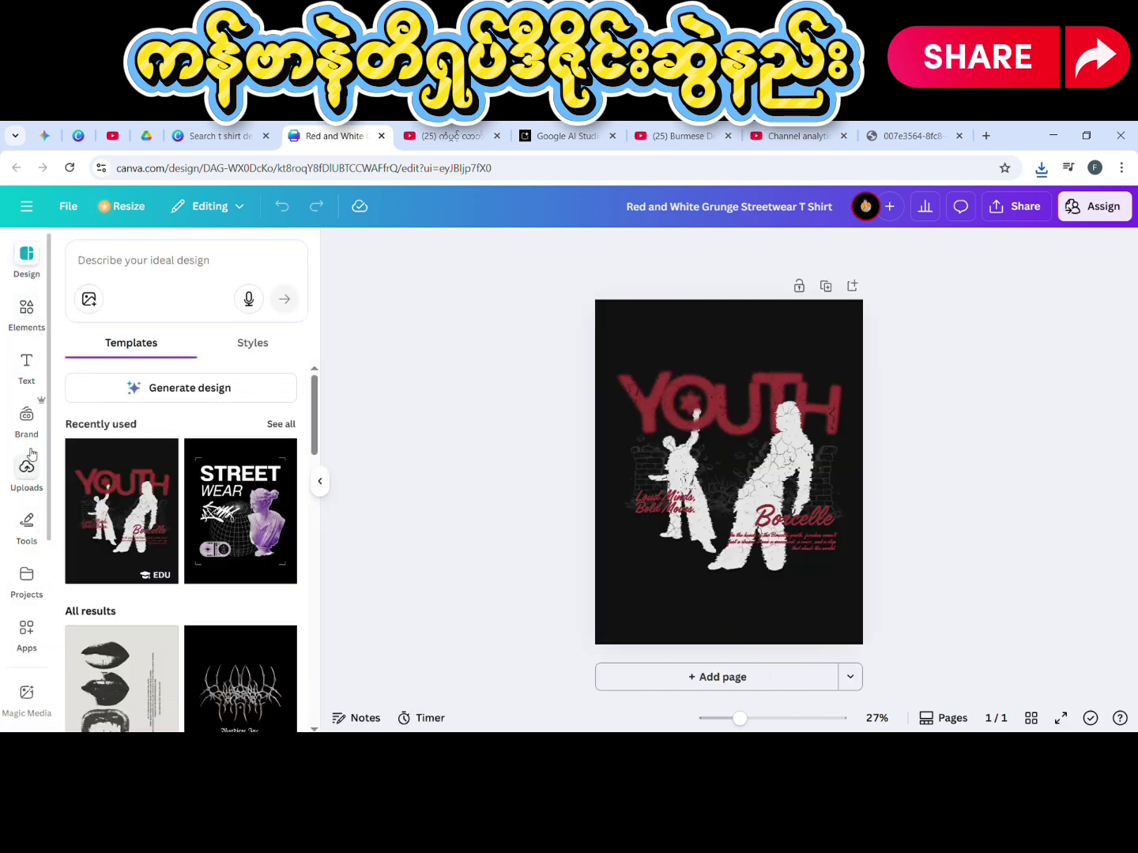
pyautogui.scroll(-5, 39, 500)
pyautogui.scroll(5, 38, 505)
pyautogui.scroll(-5, 24, 478)
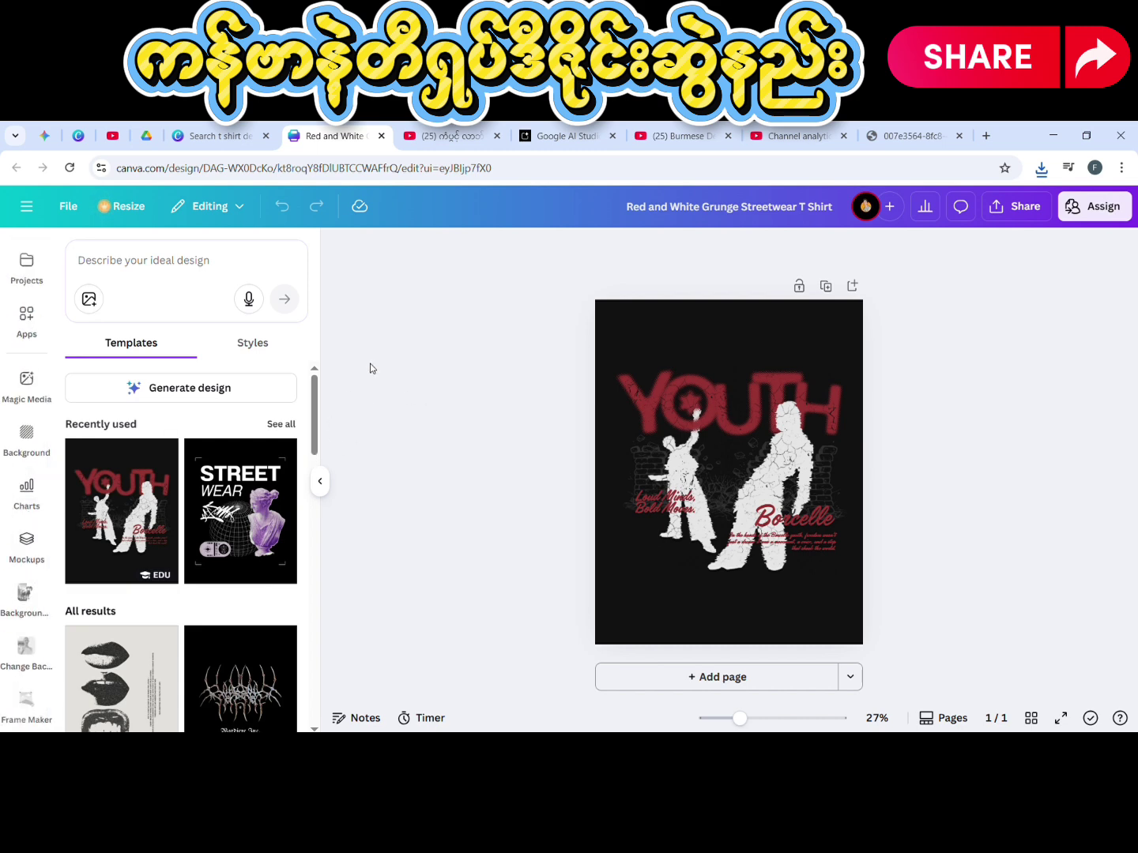
pyautogui.scroll(5, 33, 304)
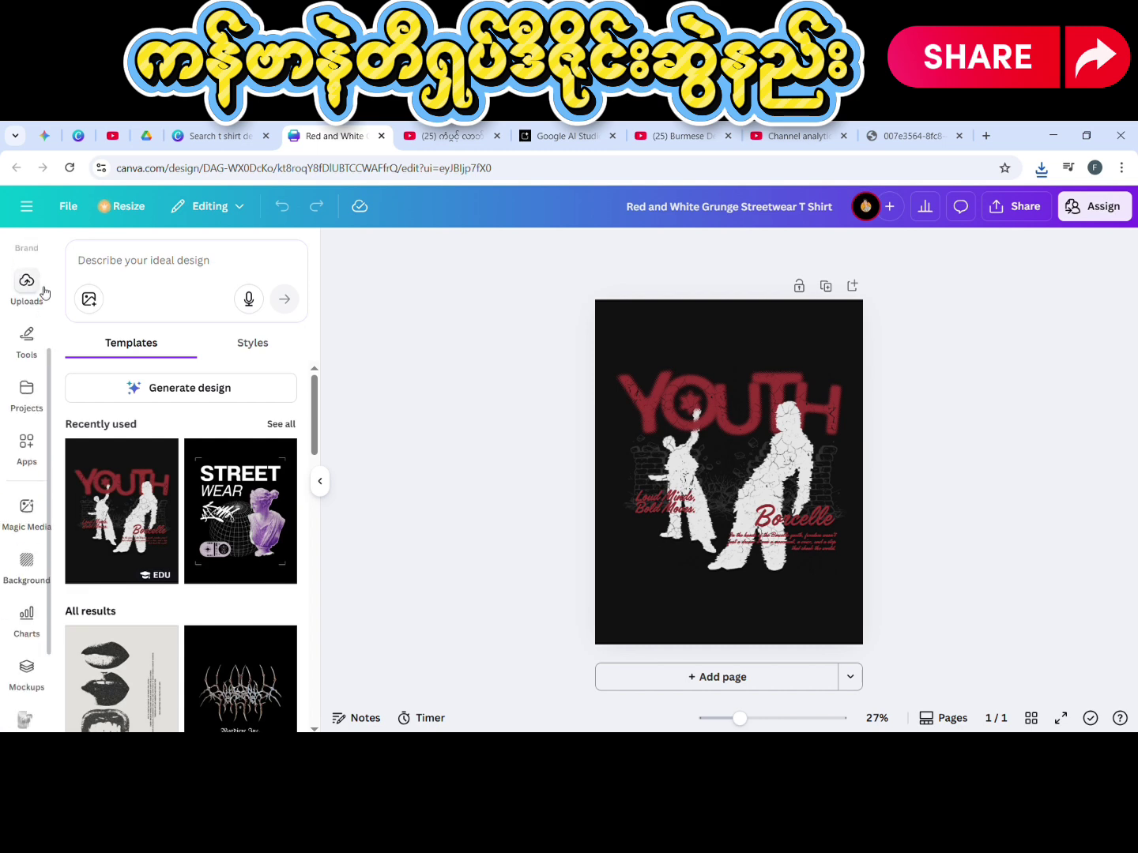
# Step: Create a new blank square Instagram Post design of 1080 × 1080 px from the custom size options
pyautogui.click(34, 214)
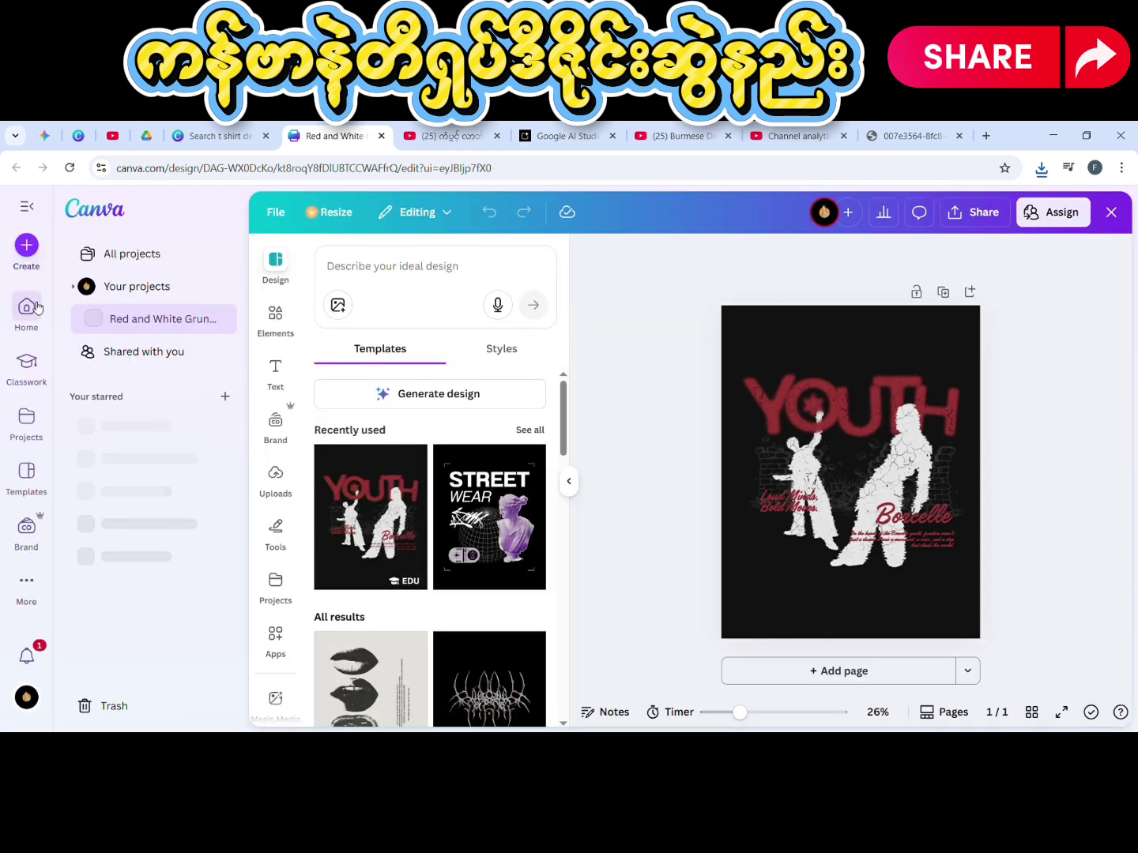
pyautogui.click(24, 313)
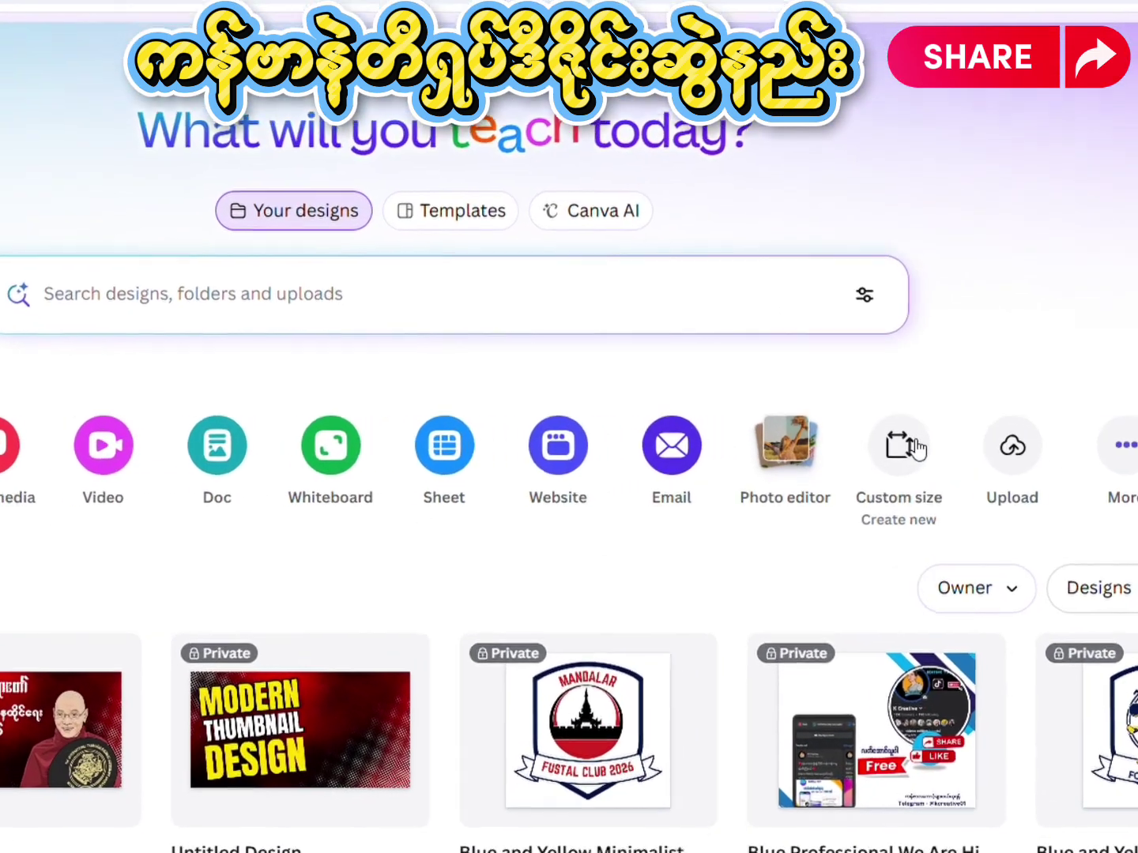
pyautogui.click(886, 466)
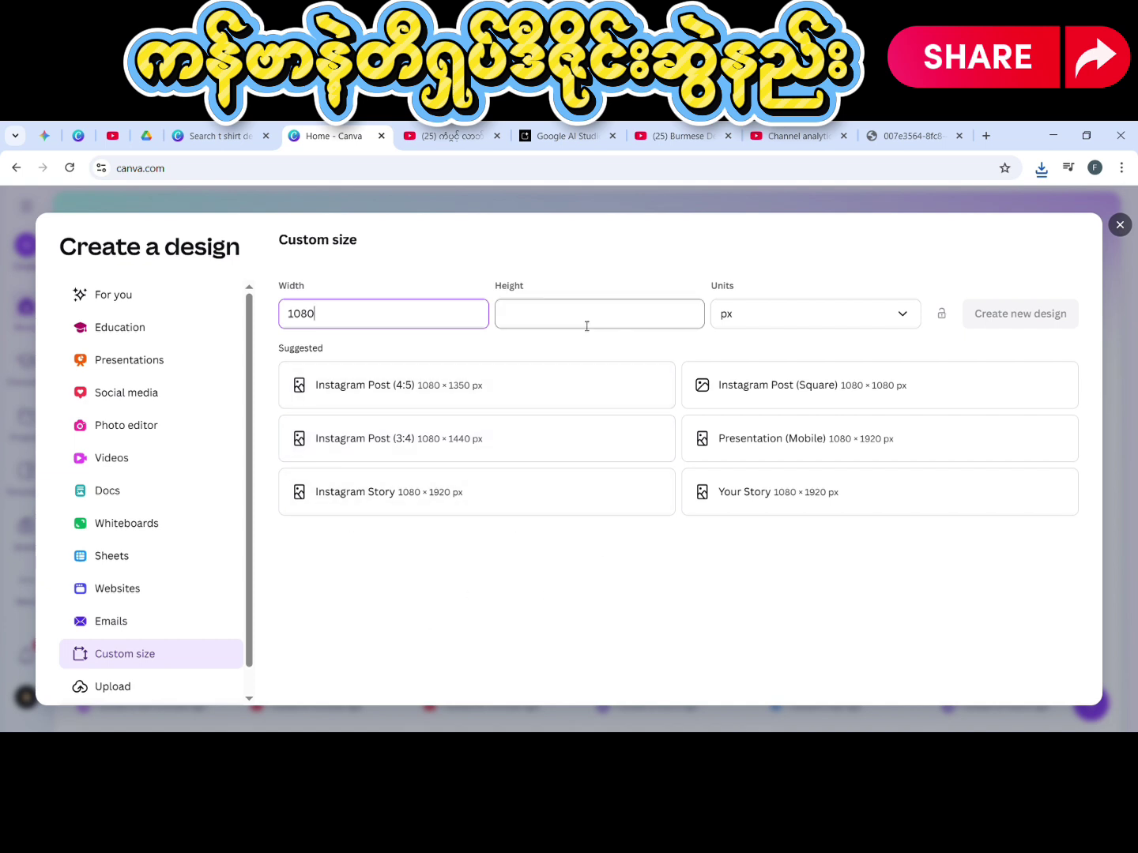
pyautogui.click(813, 388)
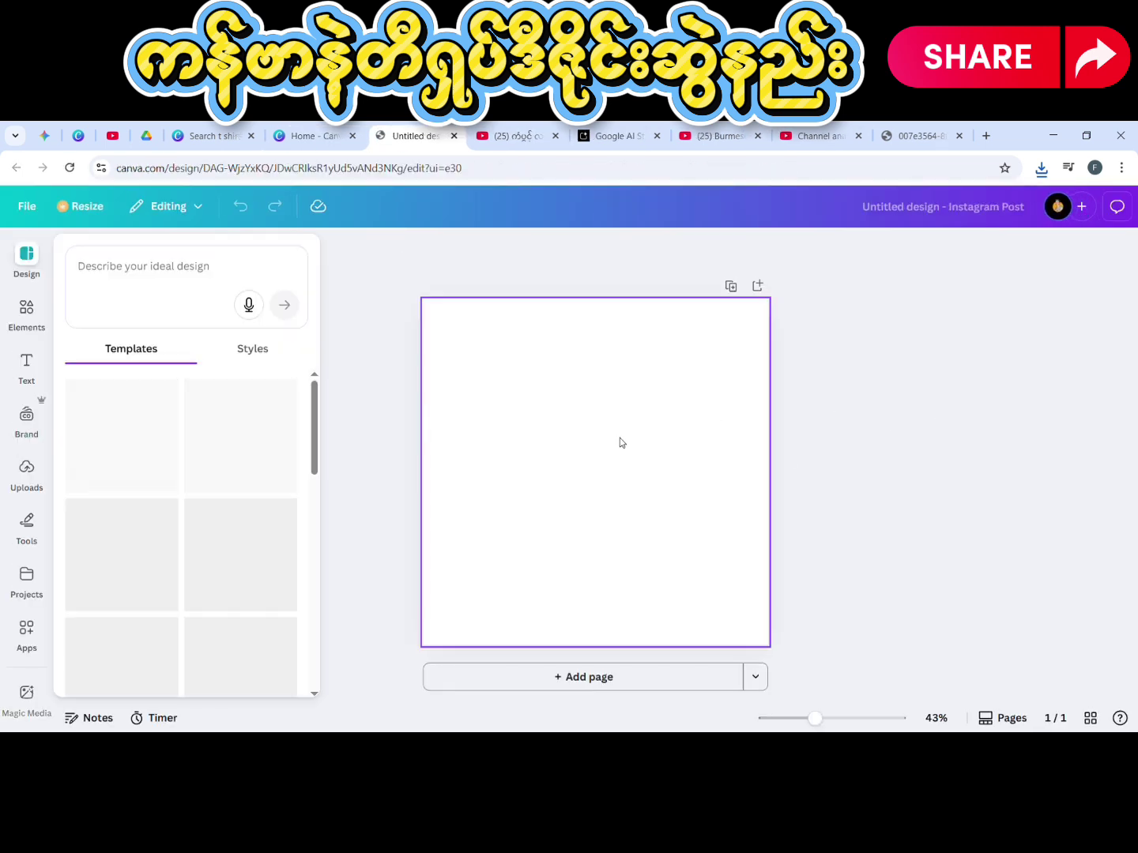
# Step: Try orange and gradient fills, including black-to-blue, on the page background and return it to white
pyautogui.click(621, 437)
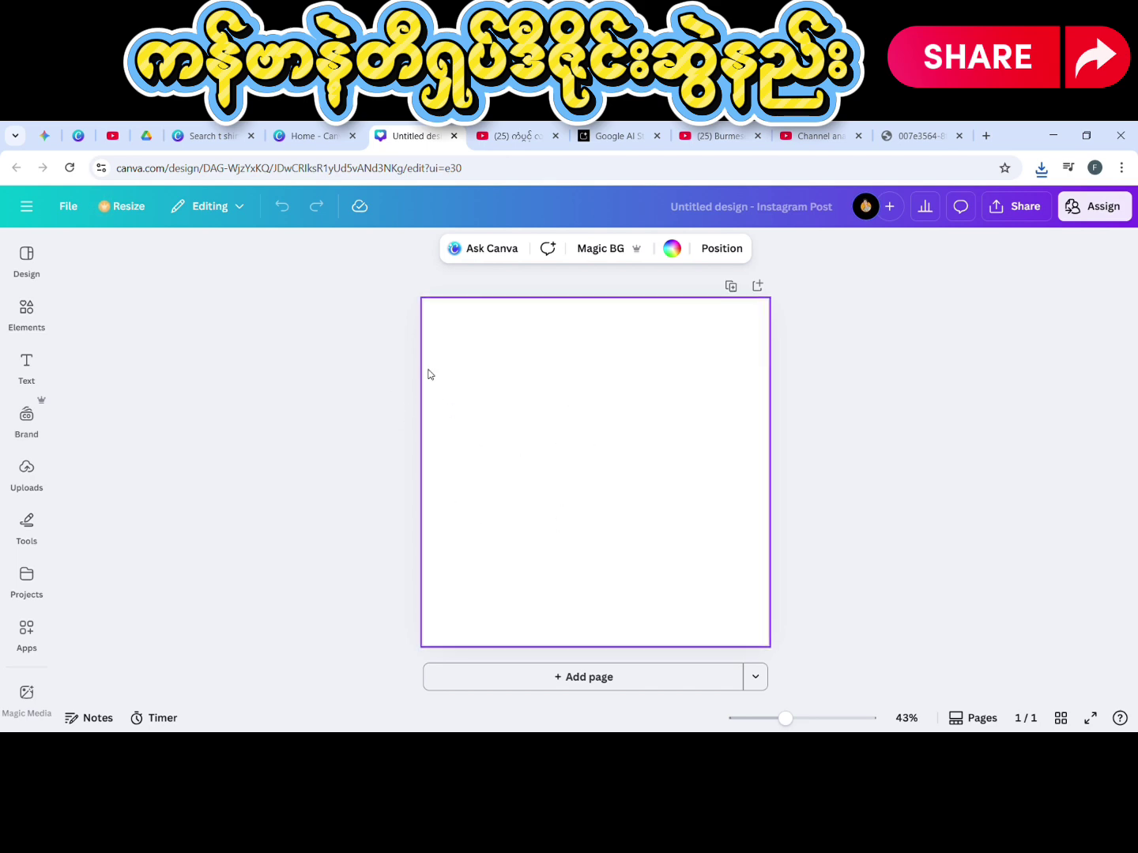
pyautogui.click(671, 249)
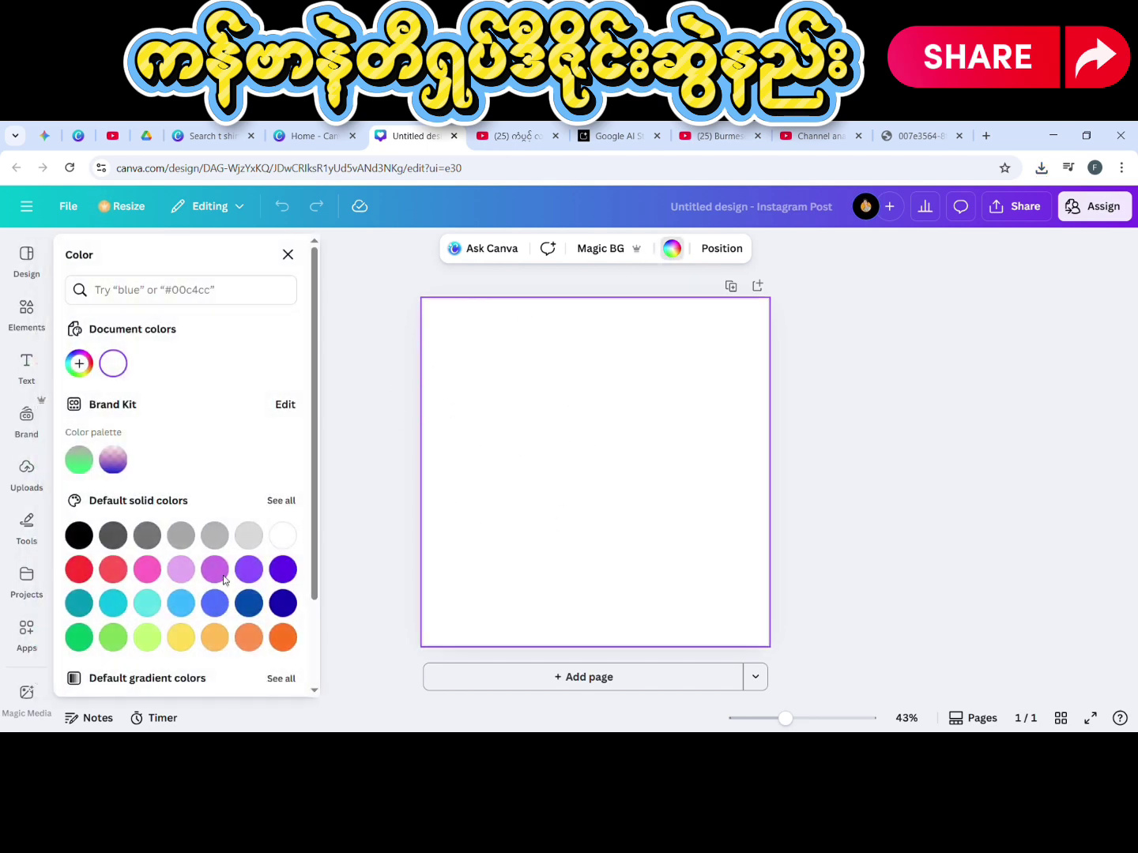
pyautogui.scroll(-2, 226, 581)
pyautogui.click(252, 565)
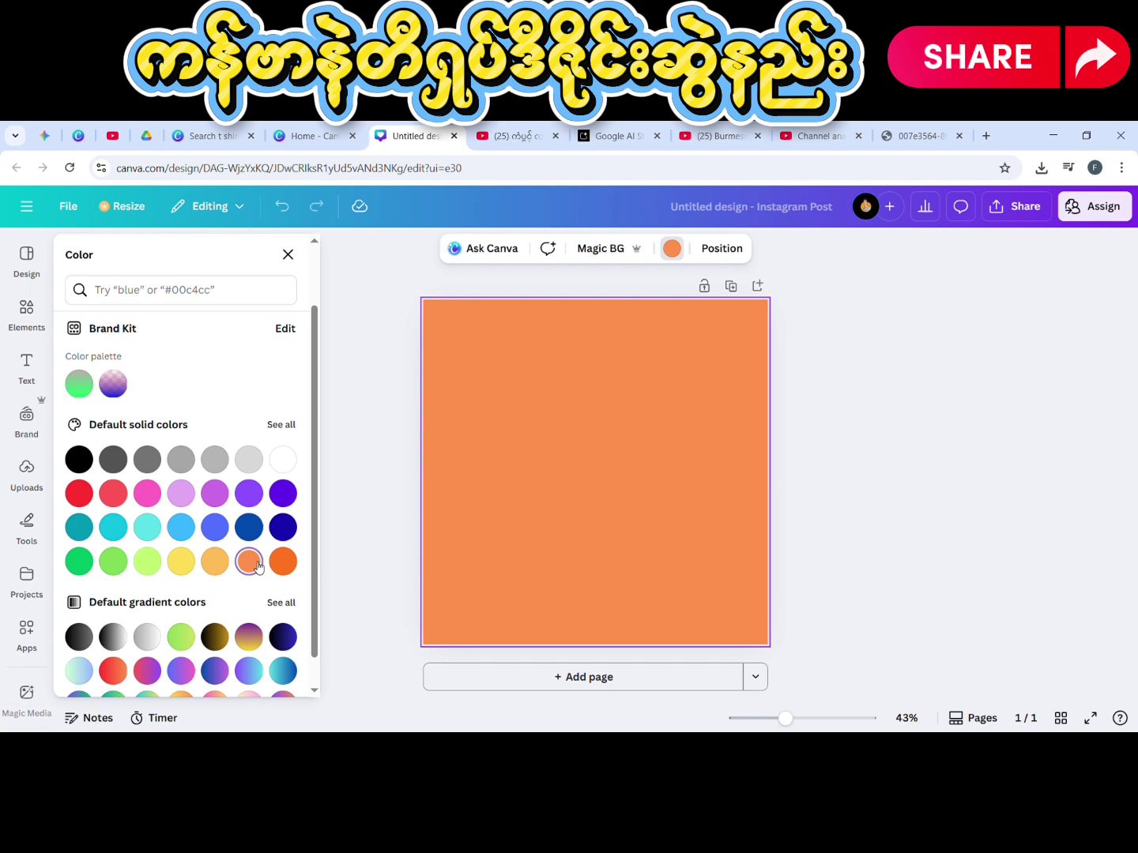
pyautogui.click(249, 636)
pyautogui.click(283, 632)
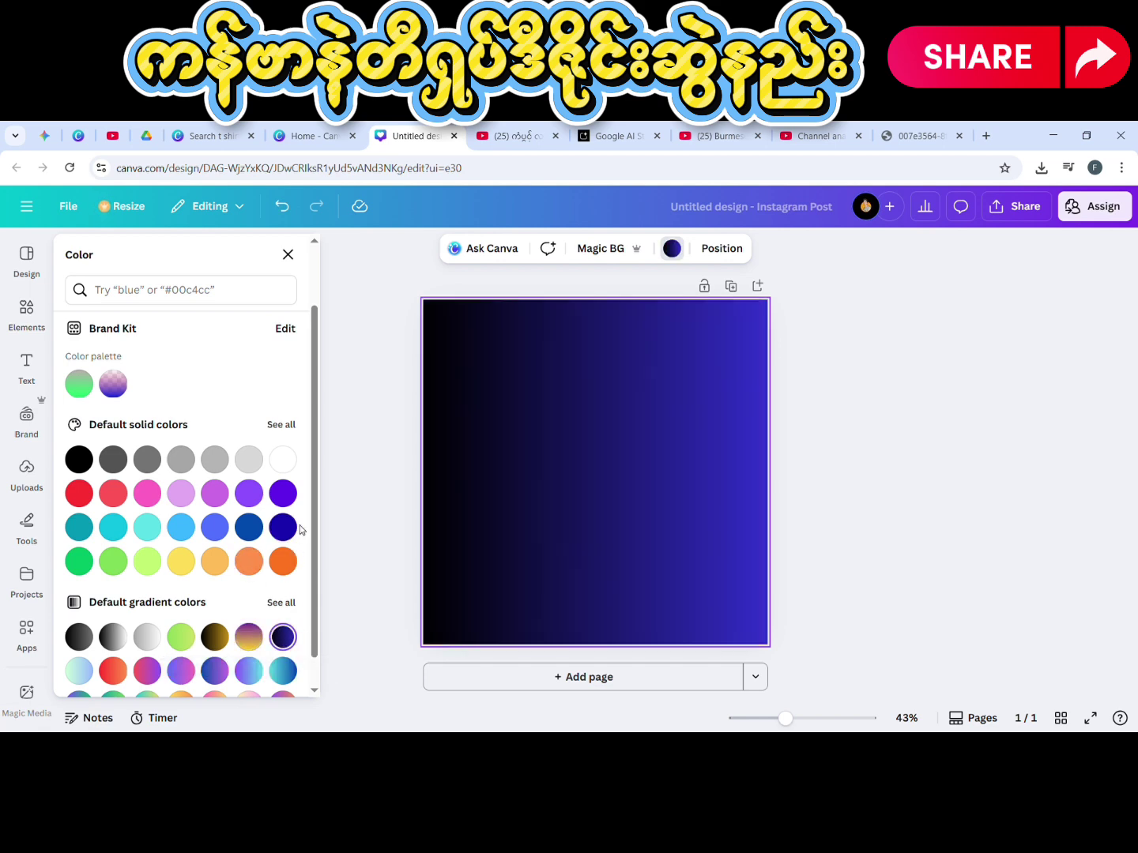
pyautogui.click(283, 459)
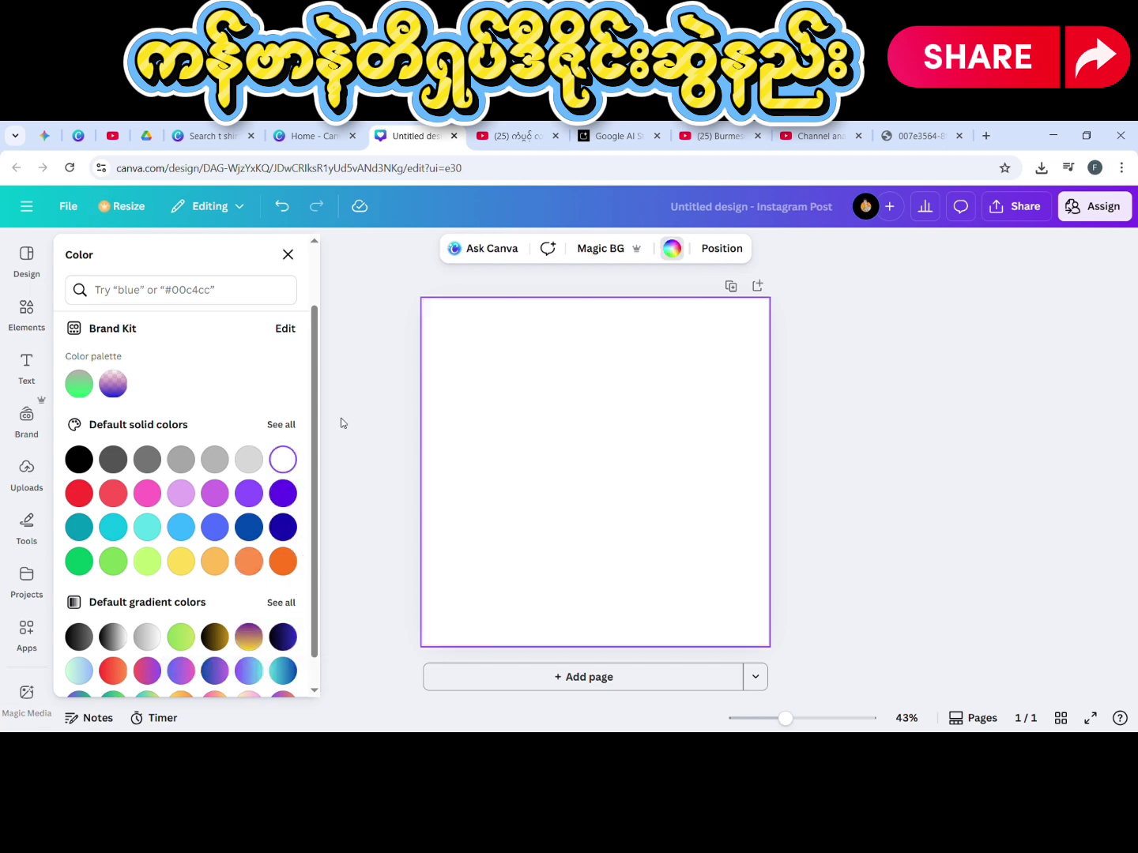
pyautogui.click(343, 425)
pyautogui.click(364, 303)
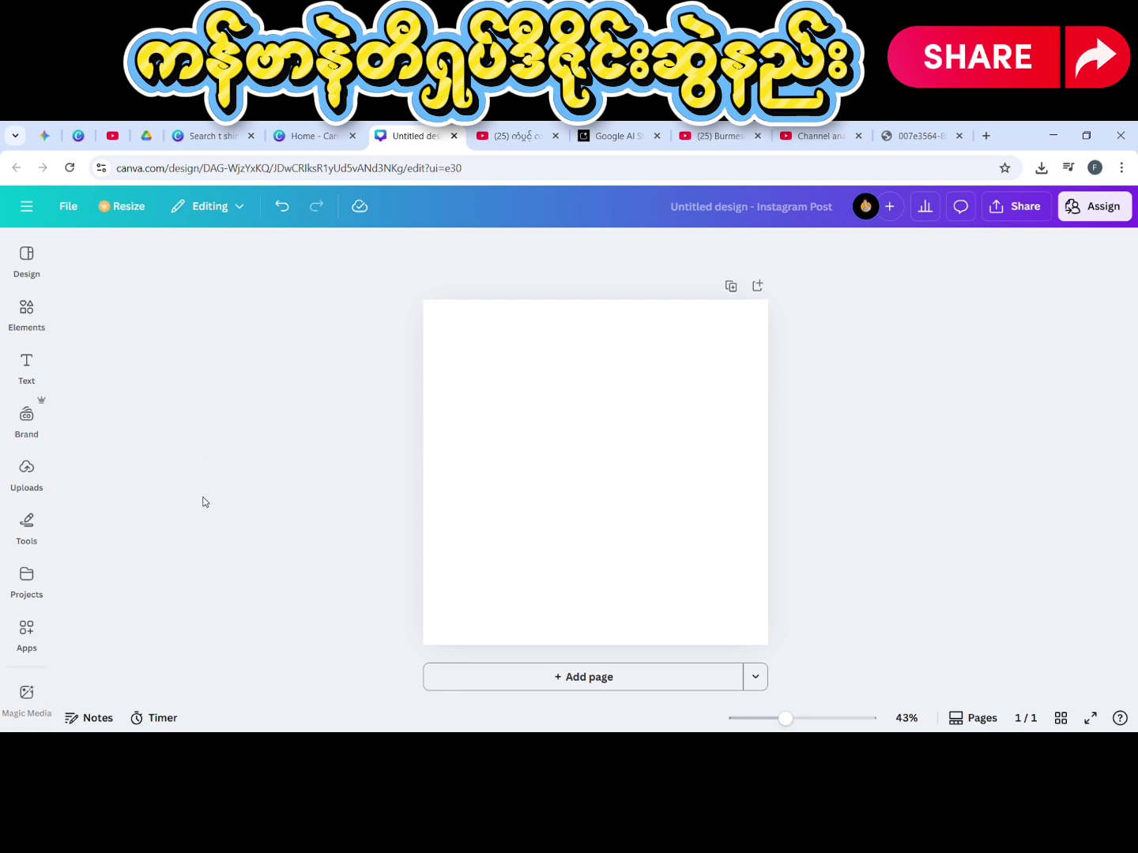
# Step: Add the uploaded oversized black t-shirt image to the blank page
pyautogui.click(26, 475)
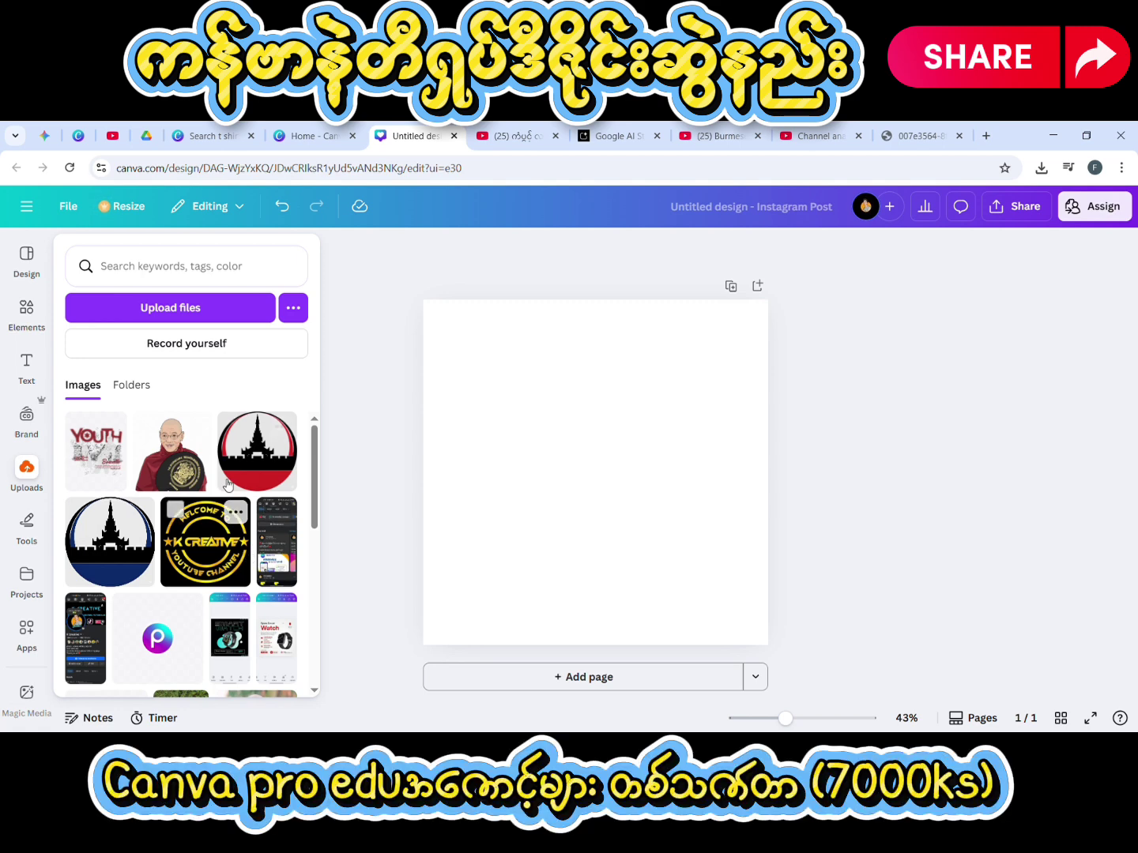
pyautogui.scroll(-10, 196, 545)
pyautogui.scroll(9, 194, 585)
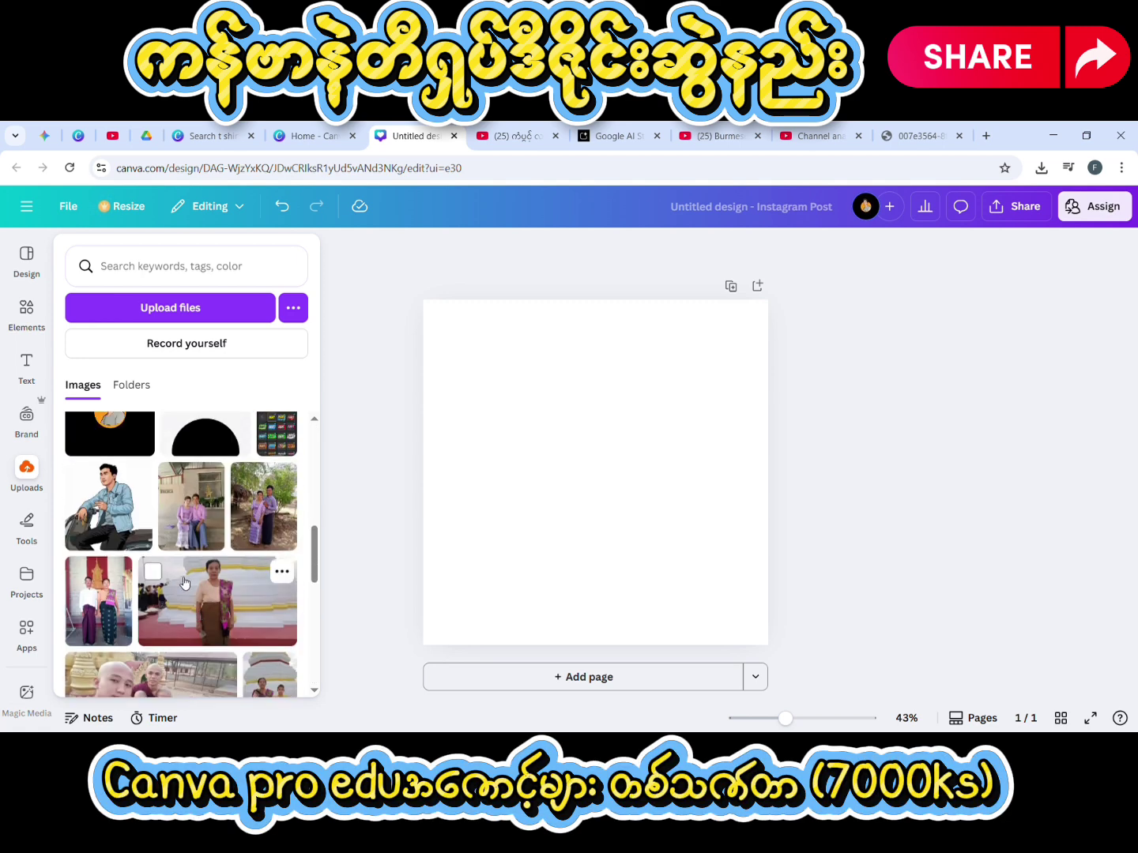
pyautogui.scroll(1, 183, 569)
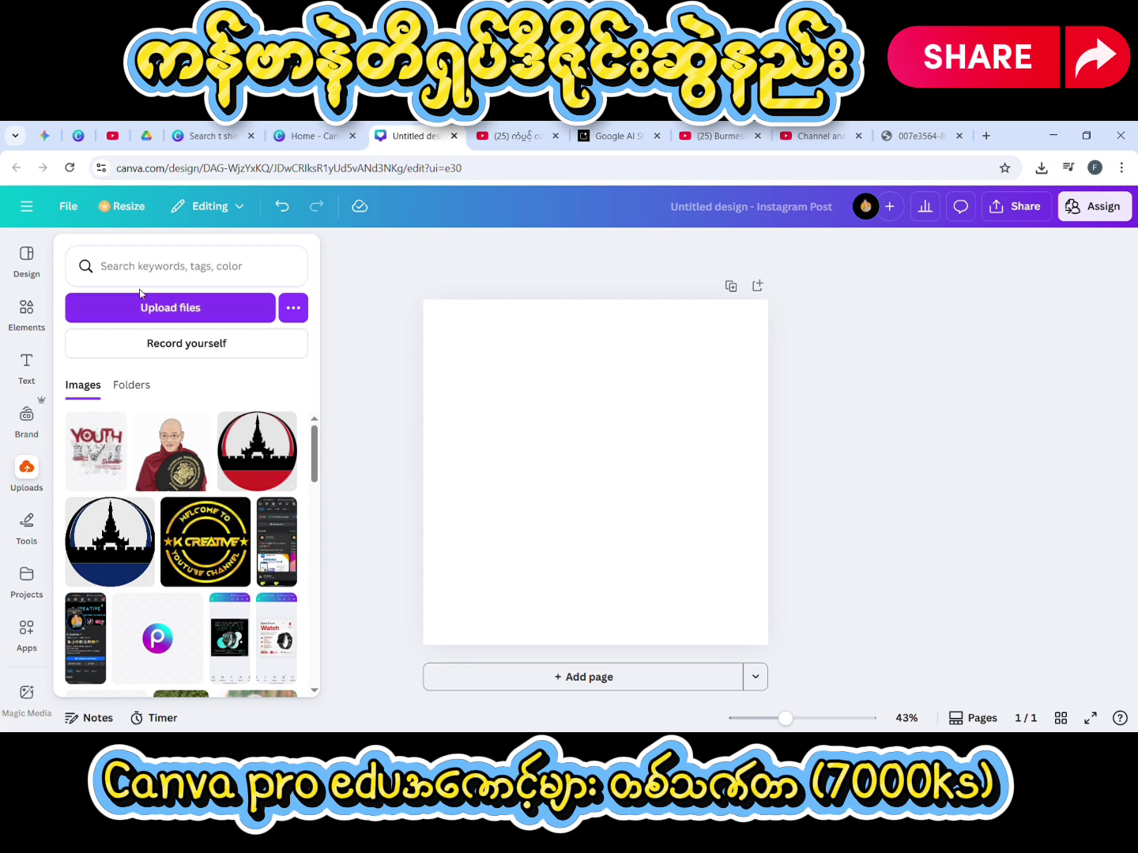
pyautogui.scroll(-10, 193, 548)
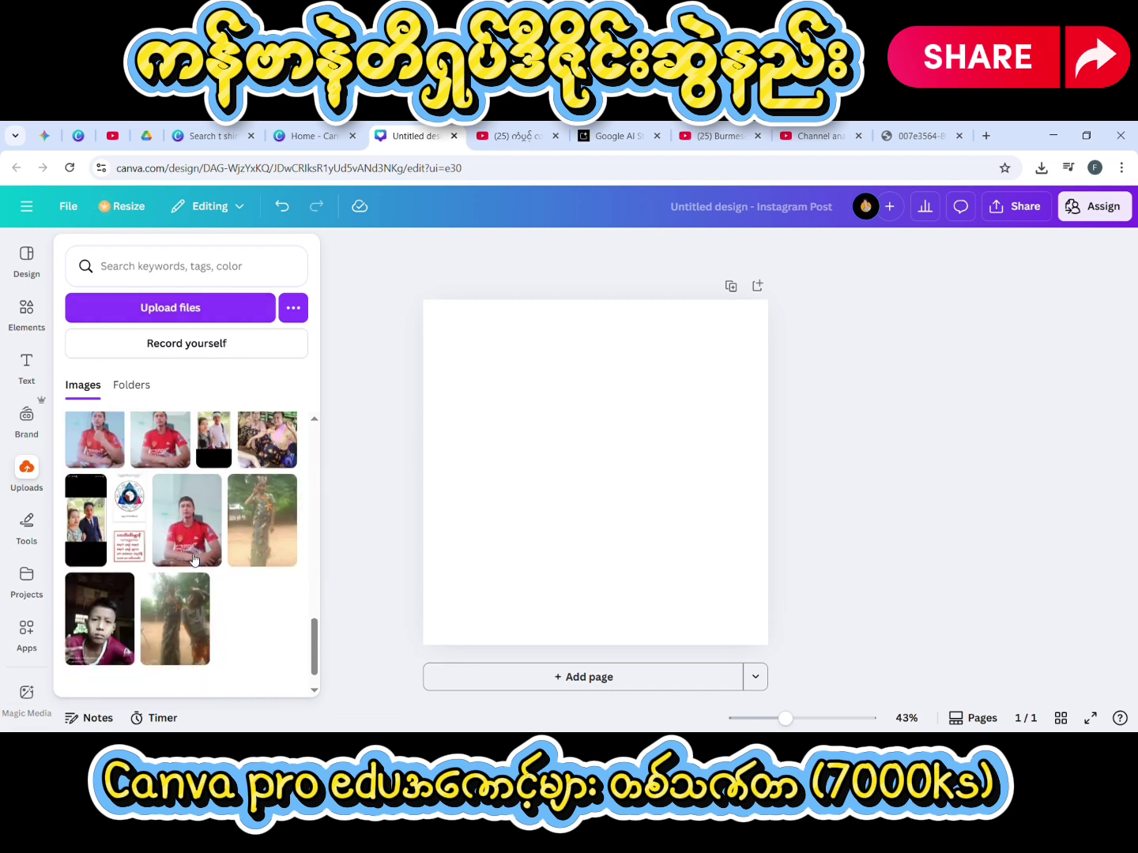
pyautogui.scroll(-3, 201, 548)
pyautogui.scroll(8, 208, 542)
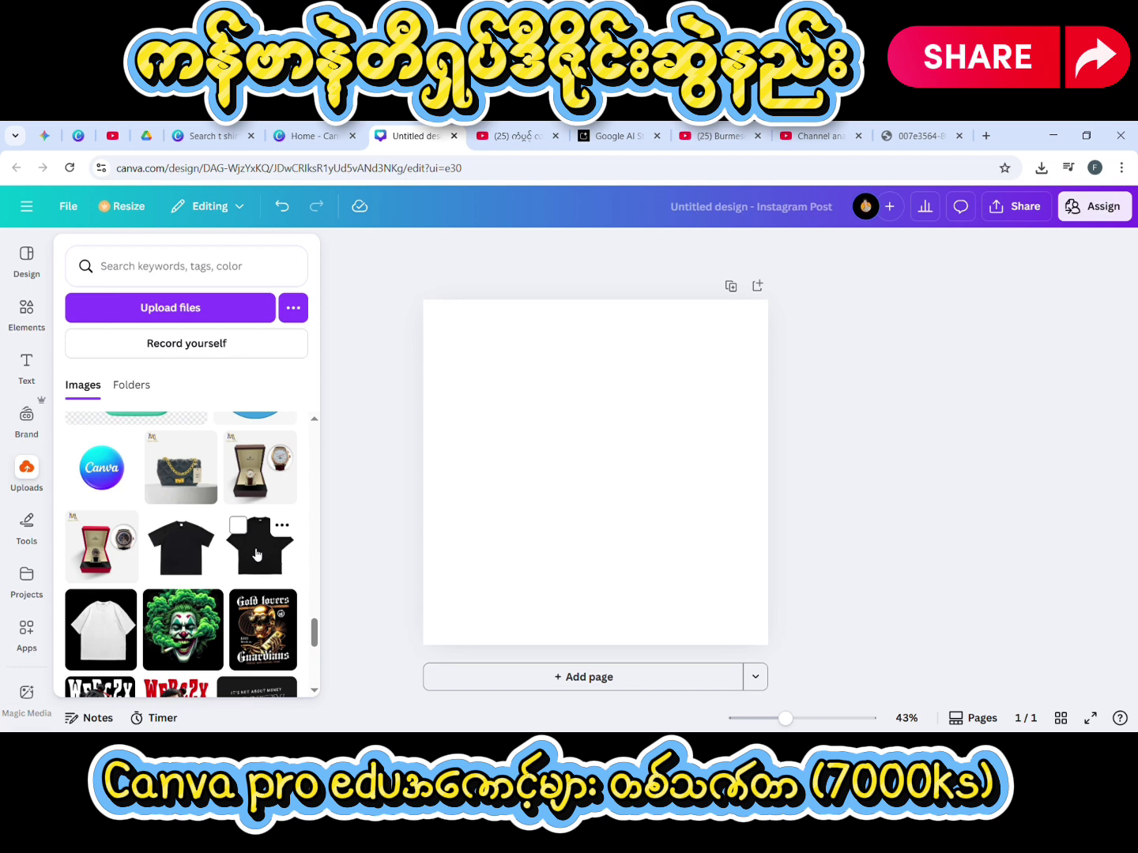
pyautogui.click(257, 555)
# Step: Enlarge the black t-shirt image to fill most of the page and center it
pyautogui.moveTo(706, 582); pyautogui.dragTo(693, 613)
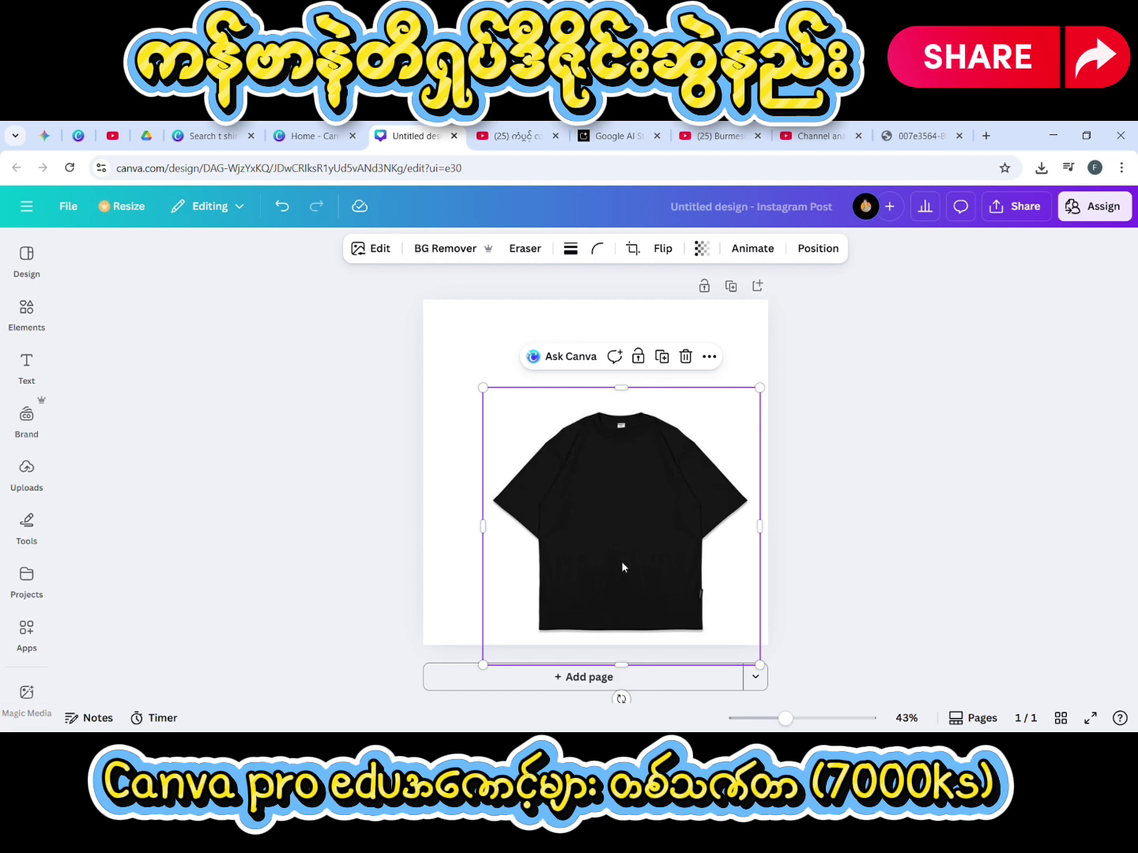
pyautogui.click(473, 365)
pyautogui.moveTo(637, 545); pyautogui.dragTo(603, 503)
pyautogui.moveTo(727, 616); pyautogui.dragTo(751, 646)
pyautogui.moveTo(656, 582); pyautogui.dragTo(652, 570)
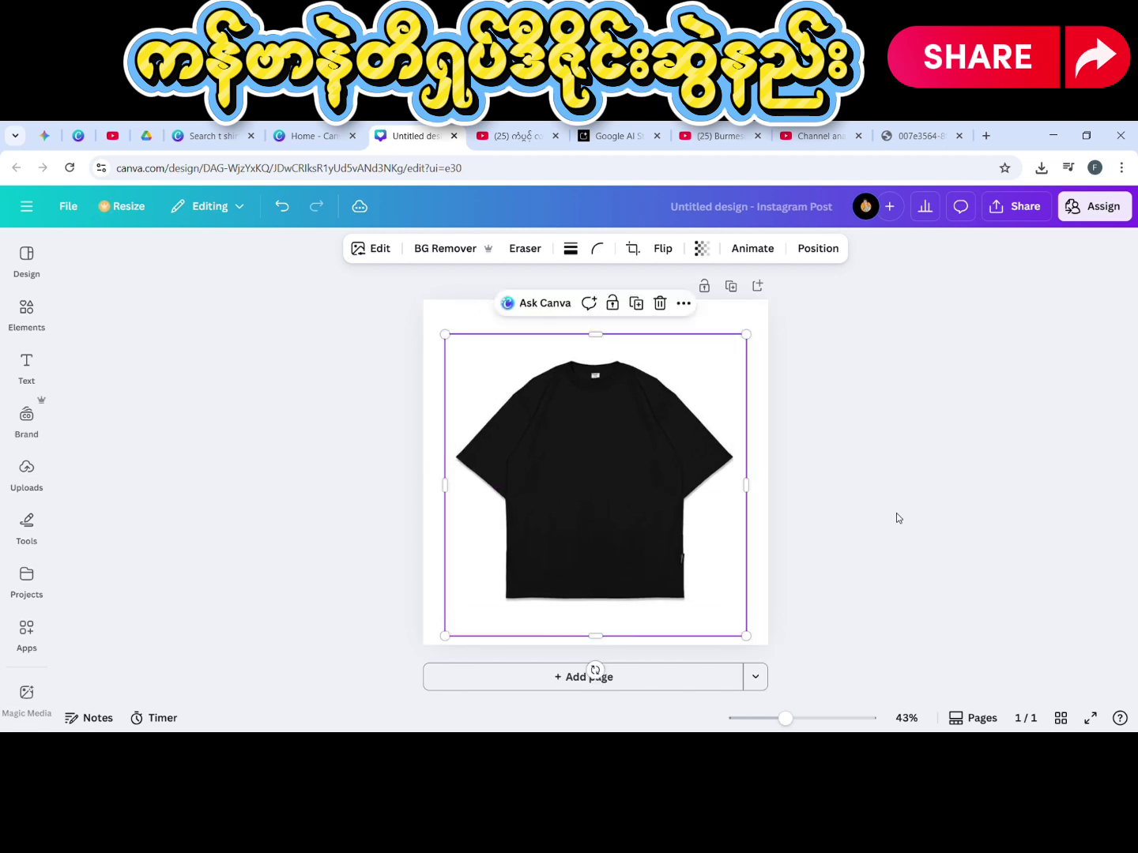
pyautogui.click(895, 509)
# Step: Add the uploaded transparent YOUTH artwork, shrink it to fit the shirt's body and center it on the chest
pyautogui.click(26, 468)
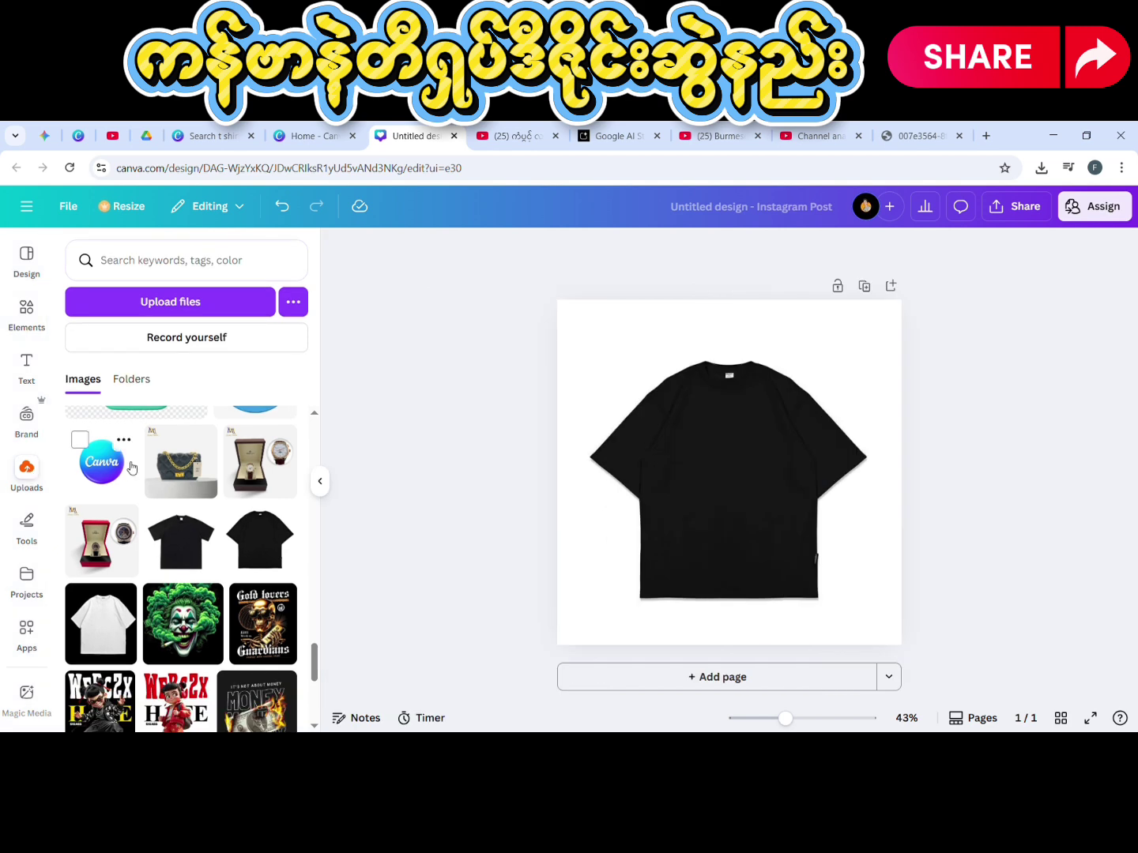
pyautogui.scroll(15, 173, 448)
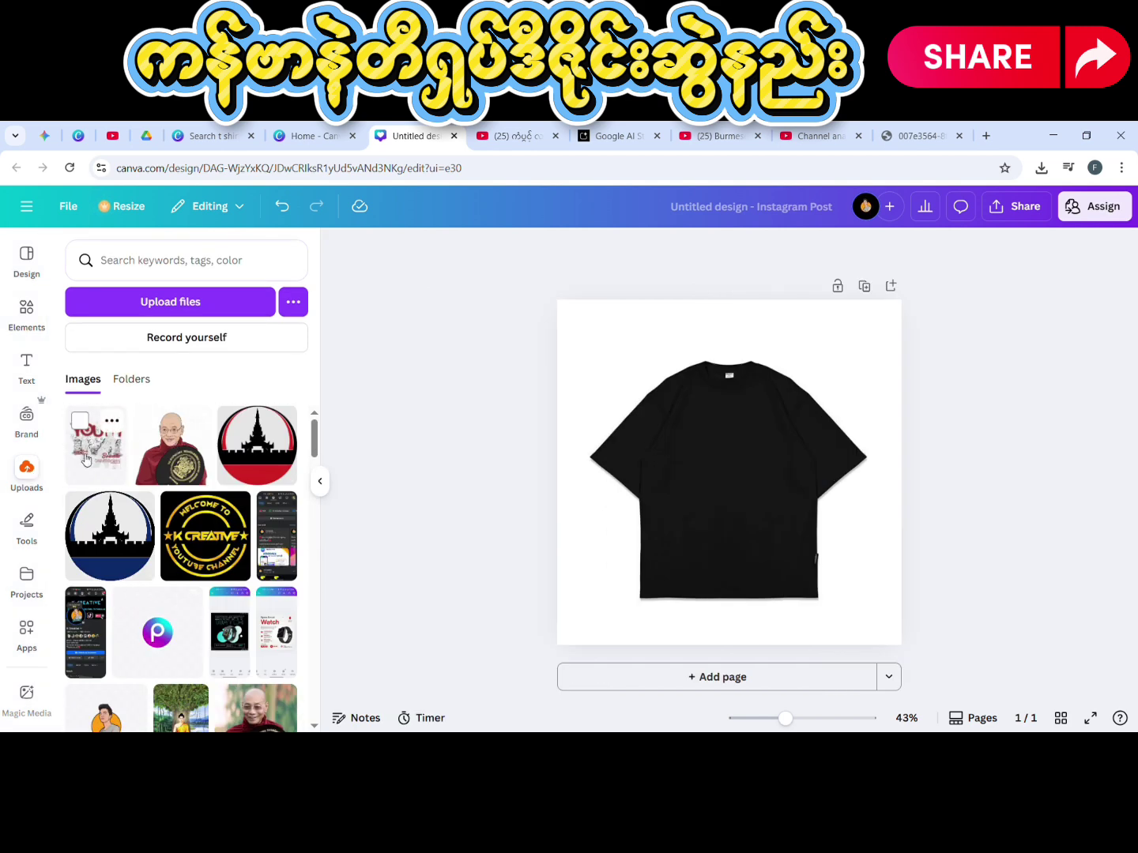
pyautogui.click(86, 458)
pyautogui.moveTo(764, 551); pyautogui.dragTo(782, 580)
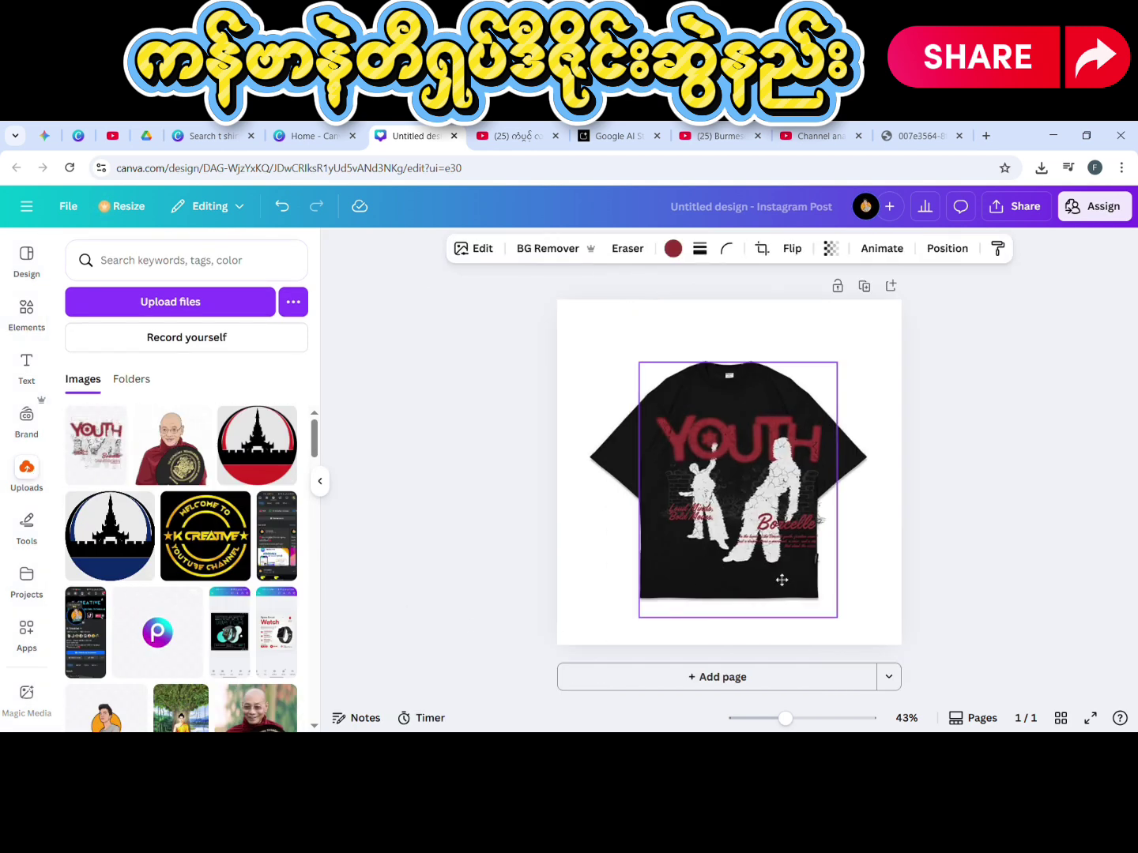
pyautogui.moveTo(836, 617); pyautogui.dragTo(807, 600)
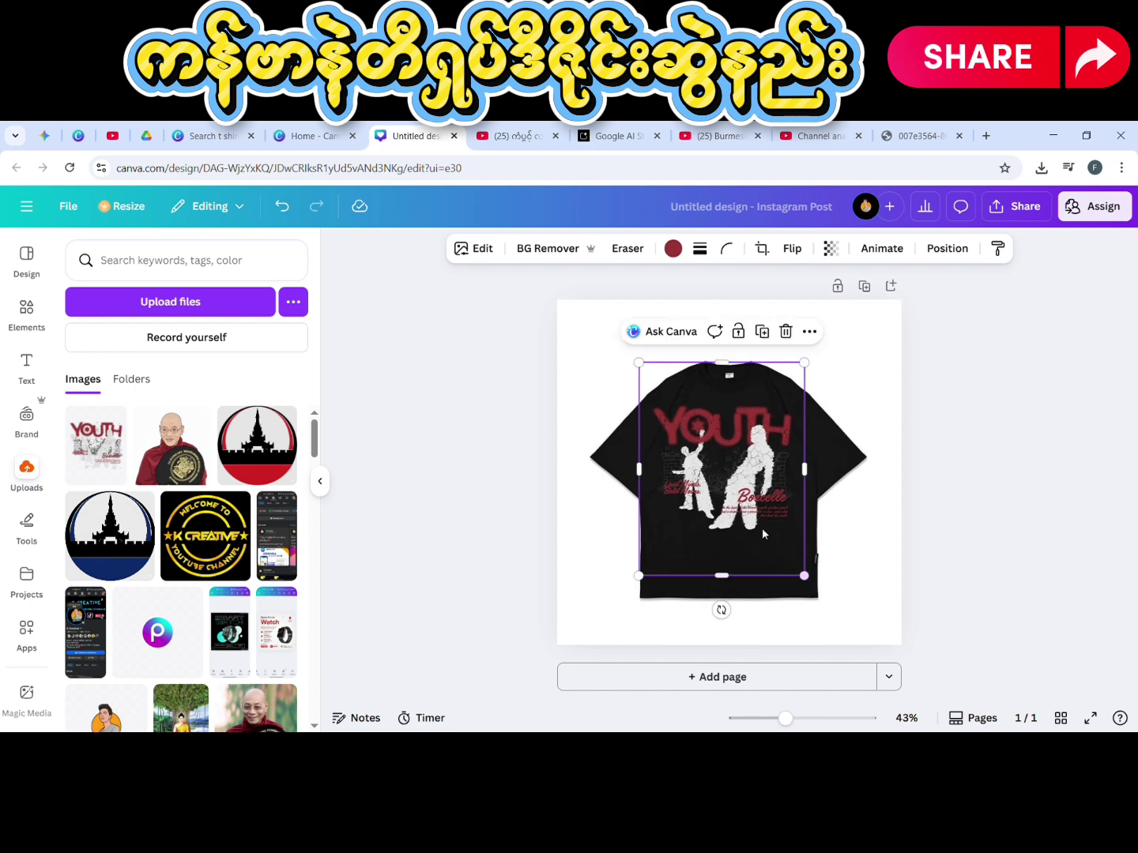
pyautogui.moveTo(762, 529)
pyautogui.mouseDown()
pyautogui.moveTo(768, 553)
pyautogui.moveTo(773, 541)
pyautogui.mouseUp()
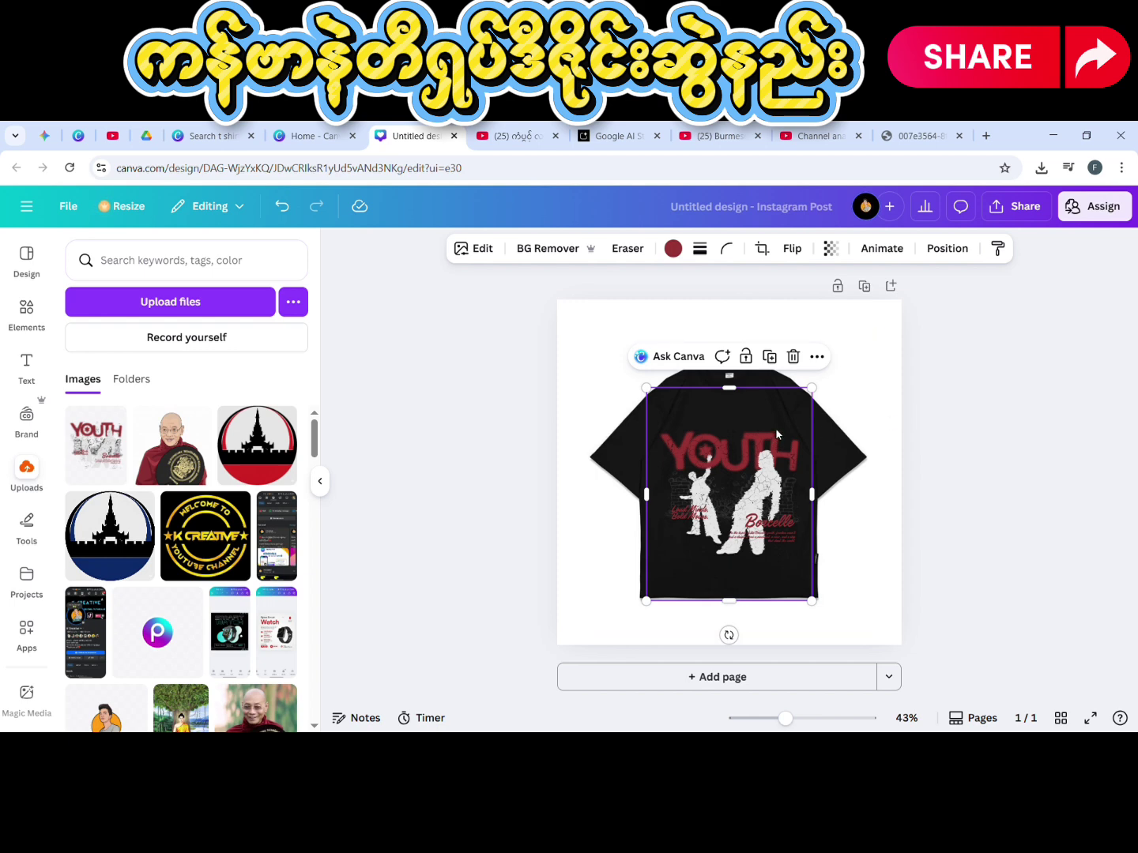
pyautogui.click(589, 409)
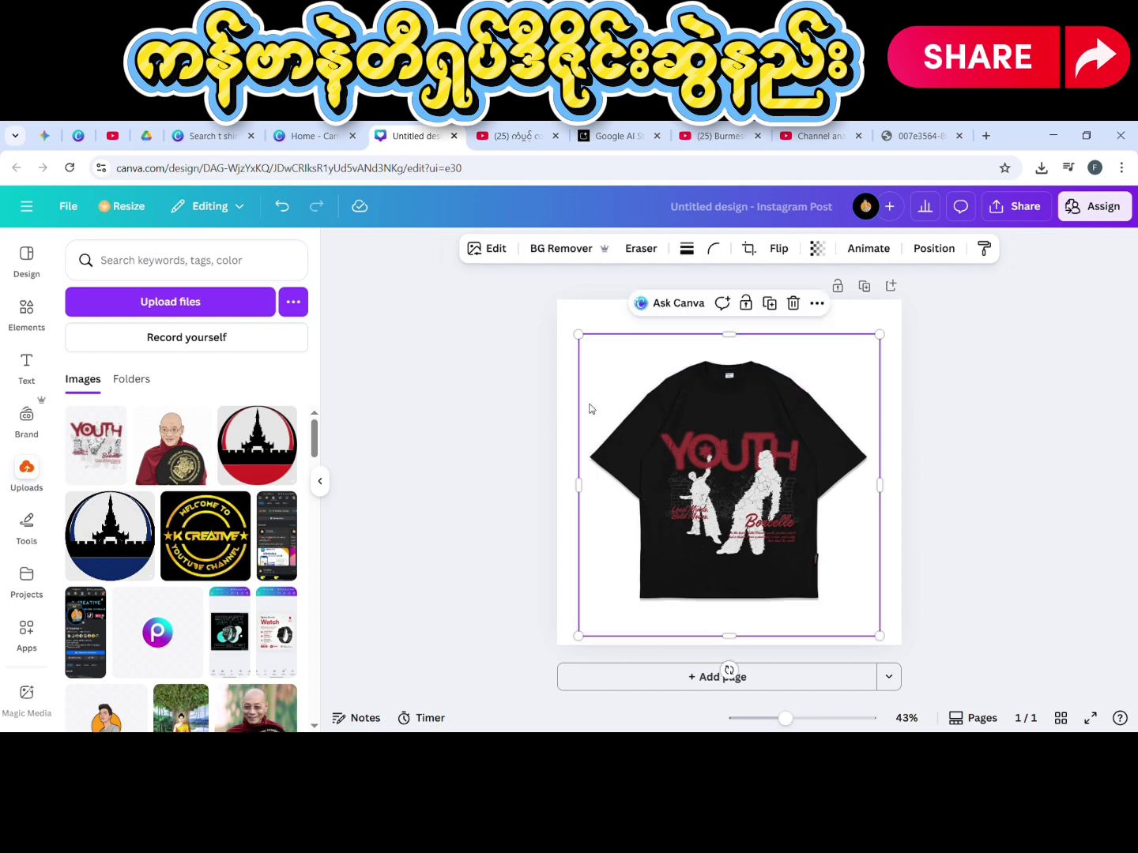
pyautogui.click(465, 432)
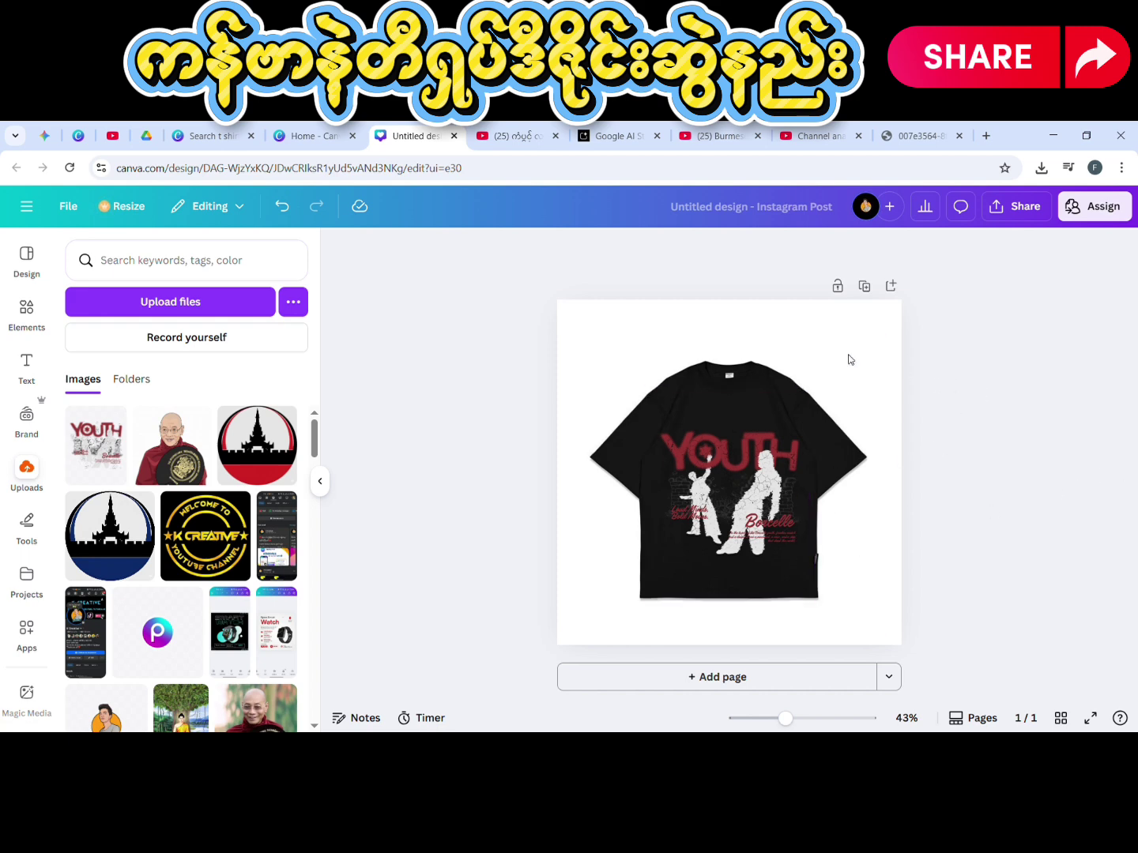
# Step: Add the uploaded cartoon portrait logo with the orange circle and place it small in the page's top-left corner
pyautogui.click(624, 320)
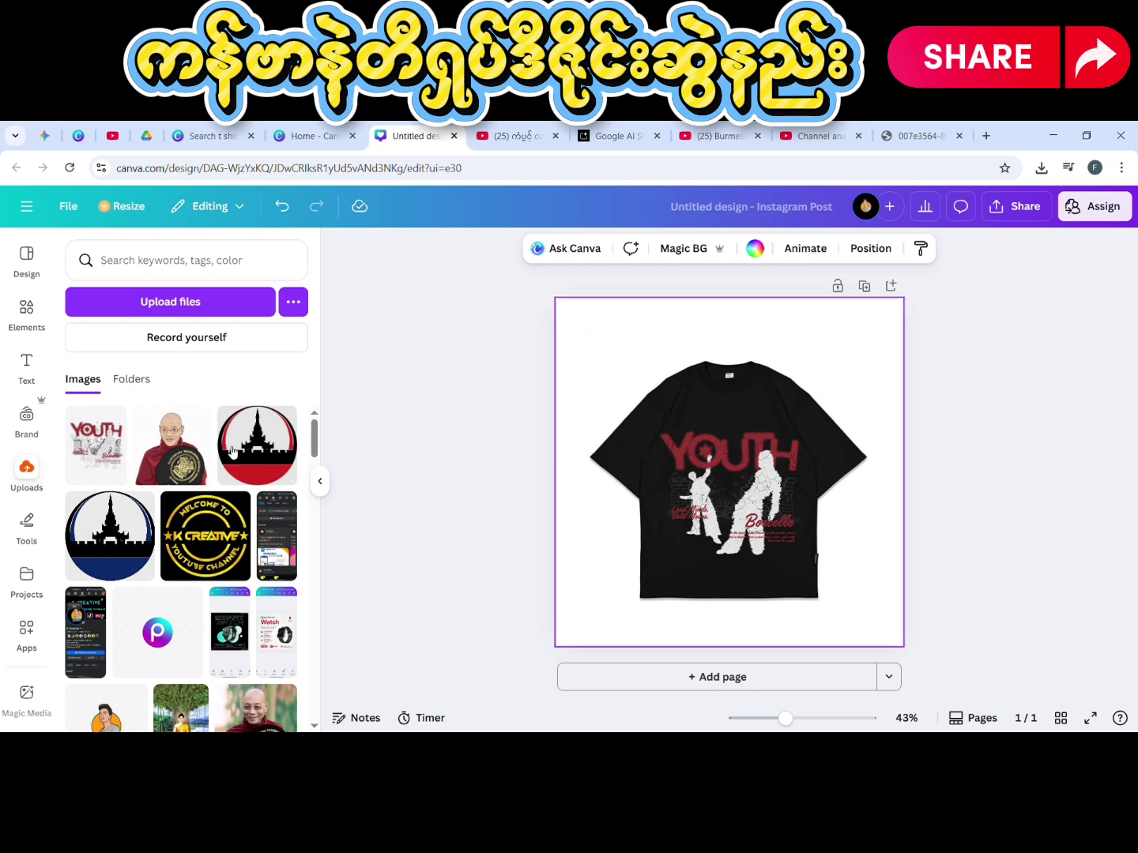
pyautogui.scroll(-5, 190, 561)
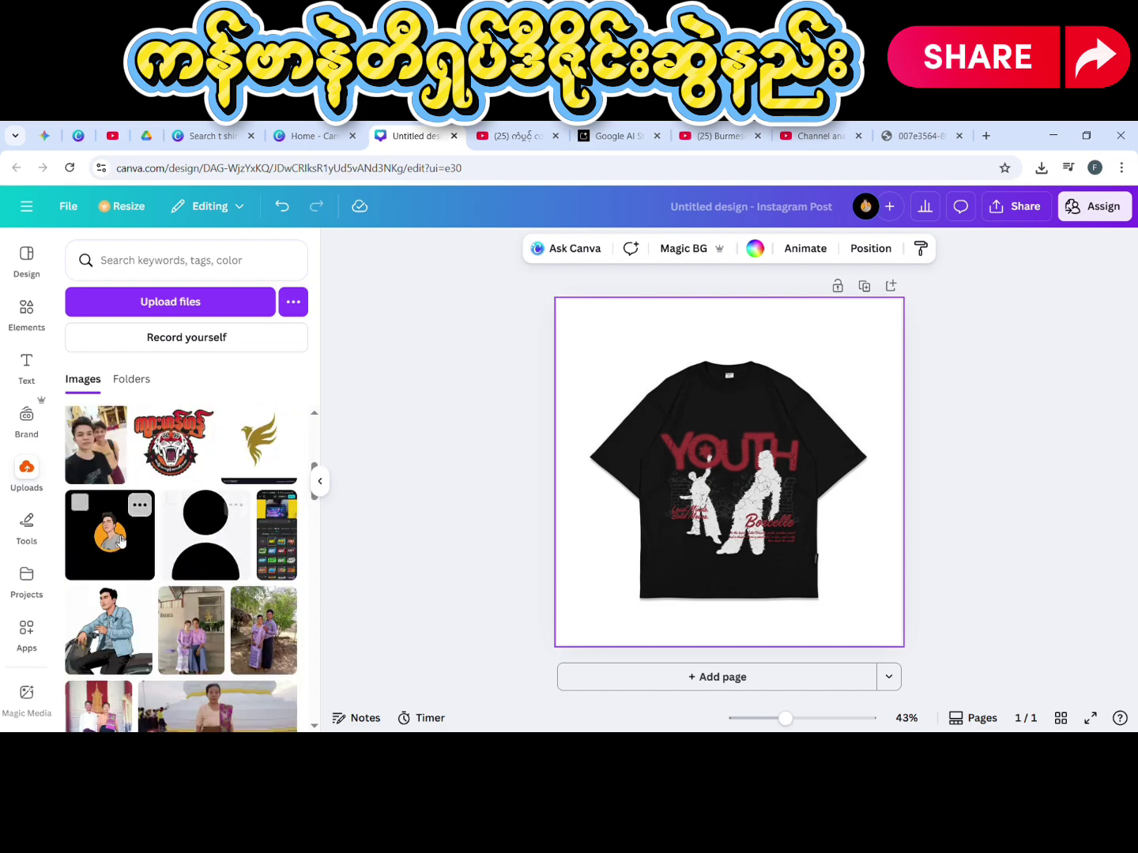
pyautogui.scroll(2, 171, 540)
pyautogui.moveTo(119, 516); pyautogui.dragTo(736, 443)
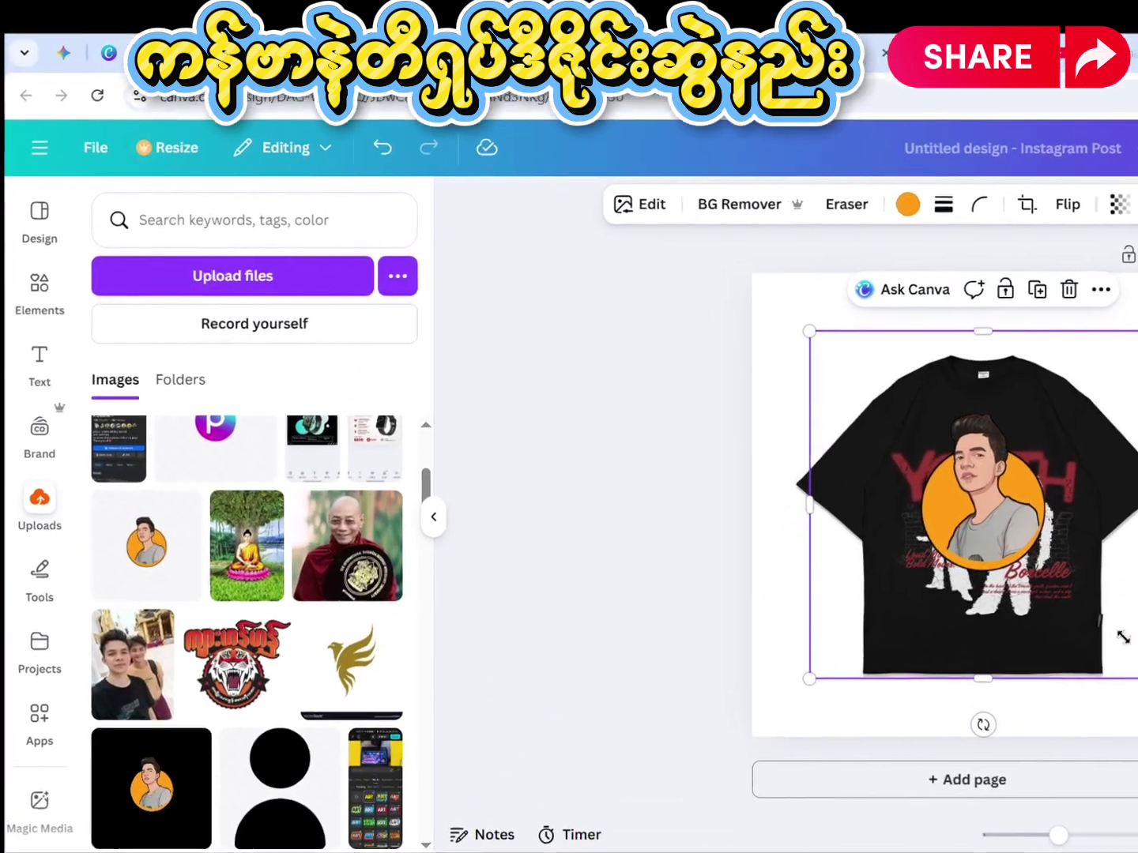
pyautogui.moveTo(1122, 637); pyautogui.dragTo(1042, 419)
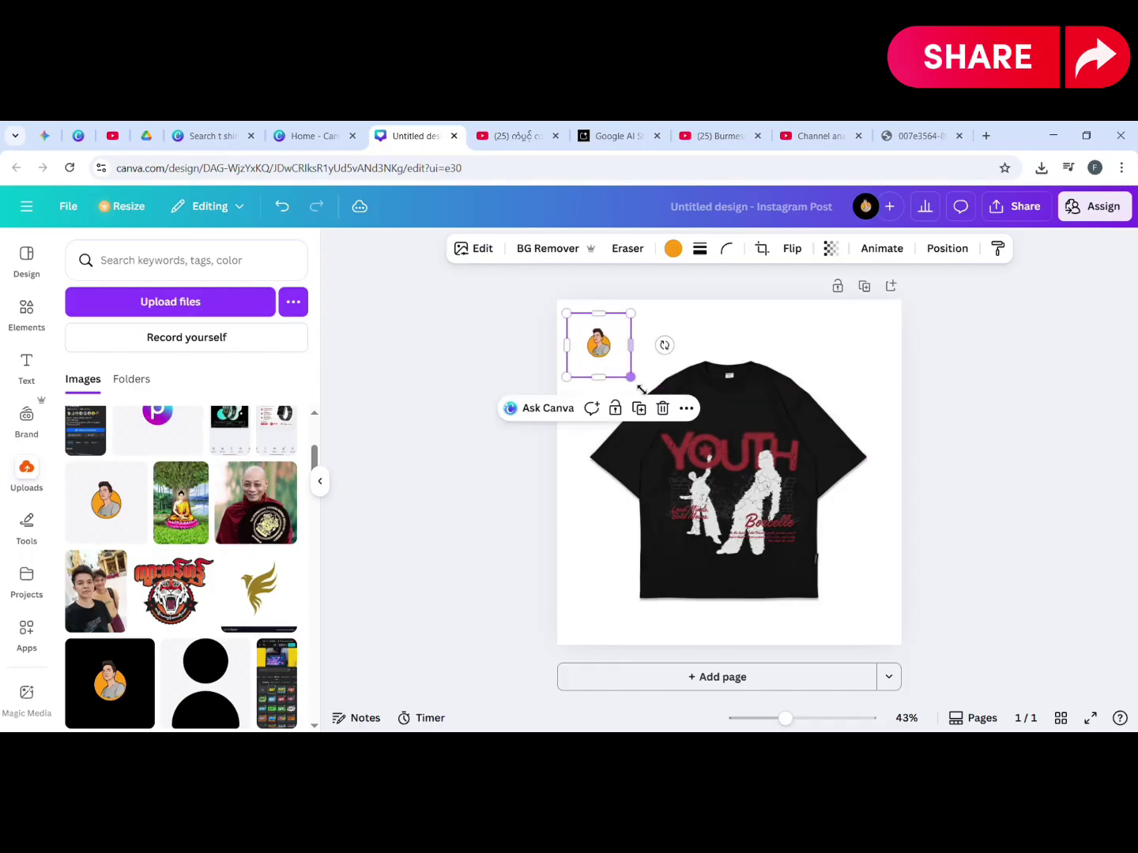
pyautogui.moveTo(631, 378); pyautogui.dragTo(640, 387)
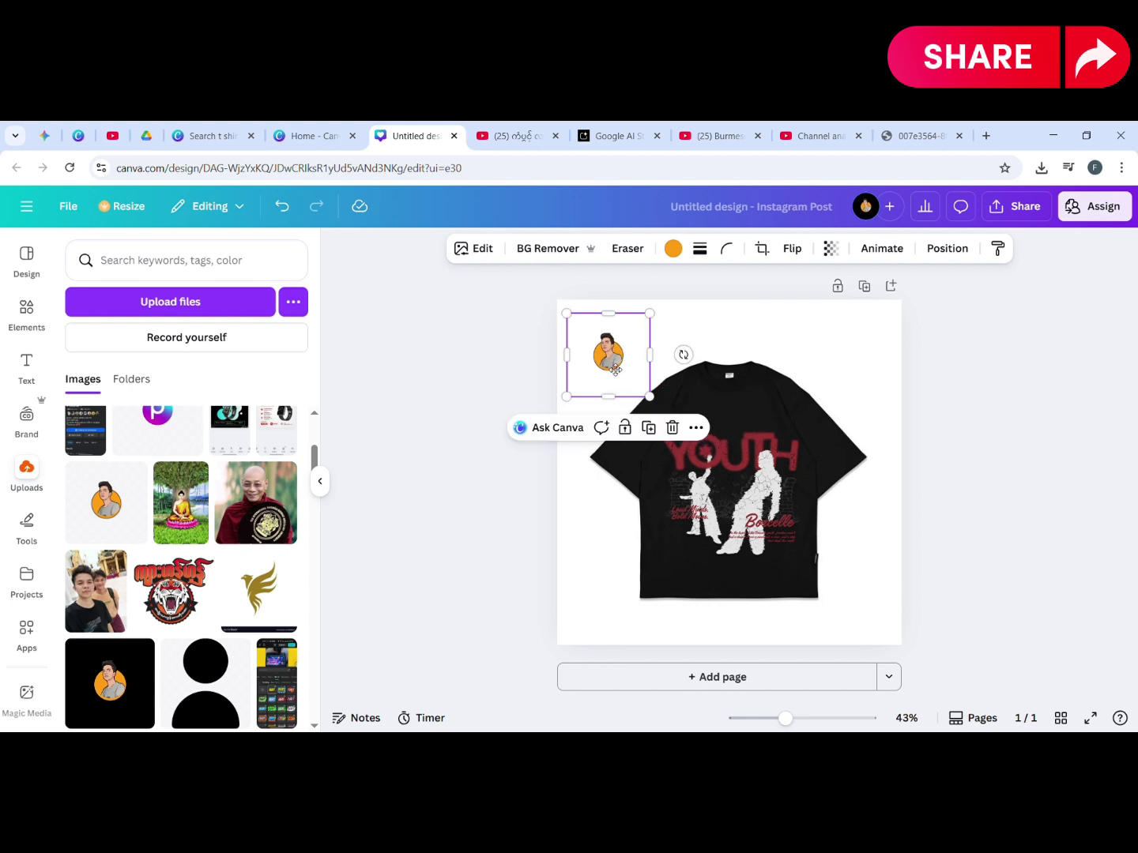
pyautogui.moveTo(598, 345); pyautogui.dragTo(586, 334)
pyautogui.click(952, 397)
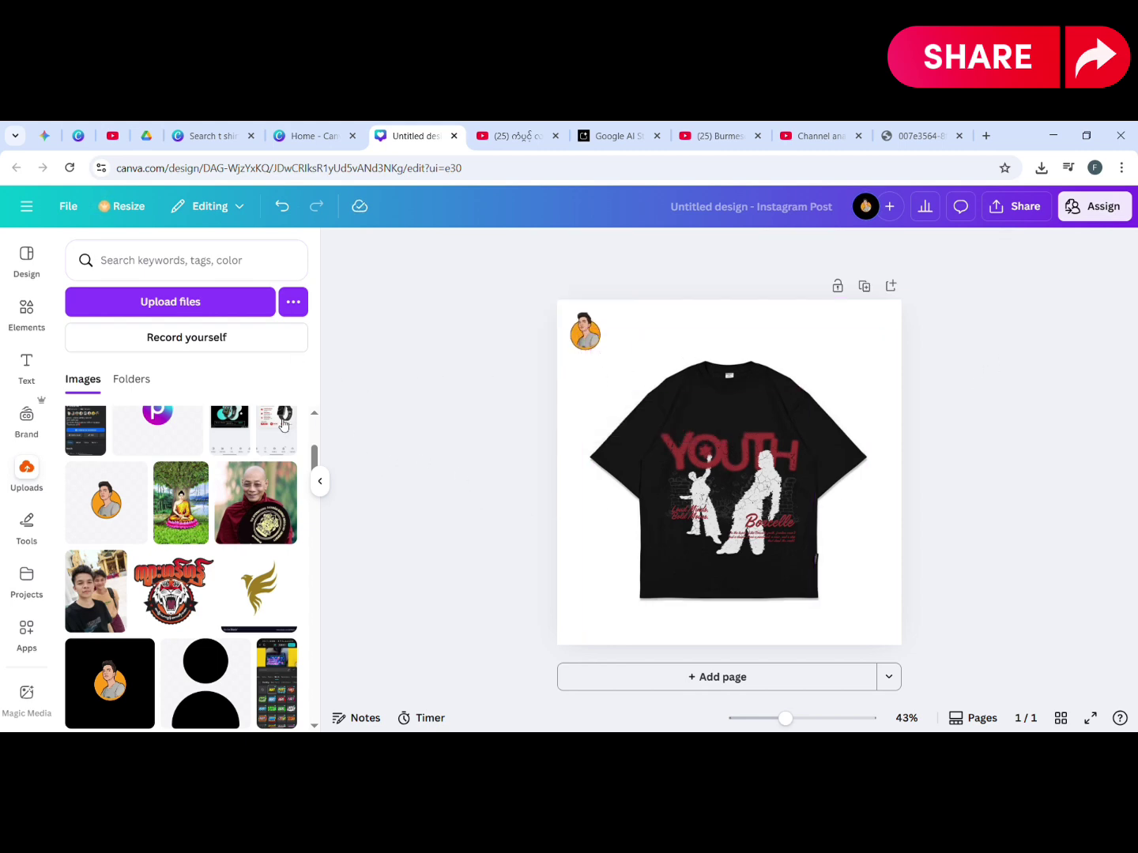
# Step: Search the elements for "design shape" and list all matching graphics
pyautogui.scroll(5, 283, 424)
pyautogui.click(26, 312)
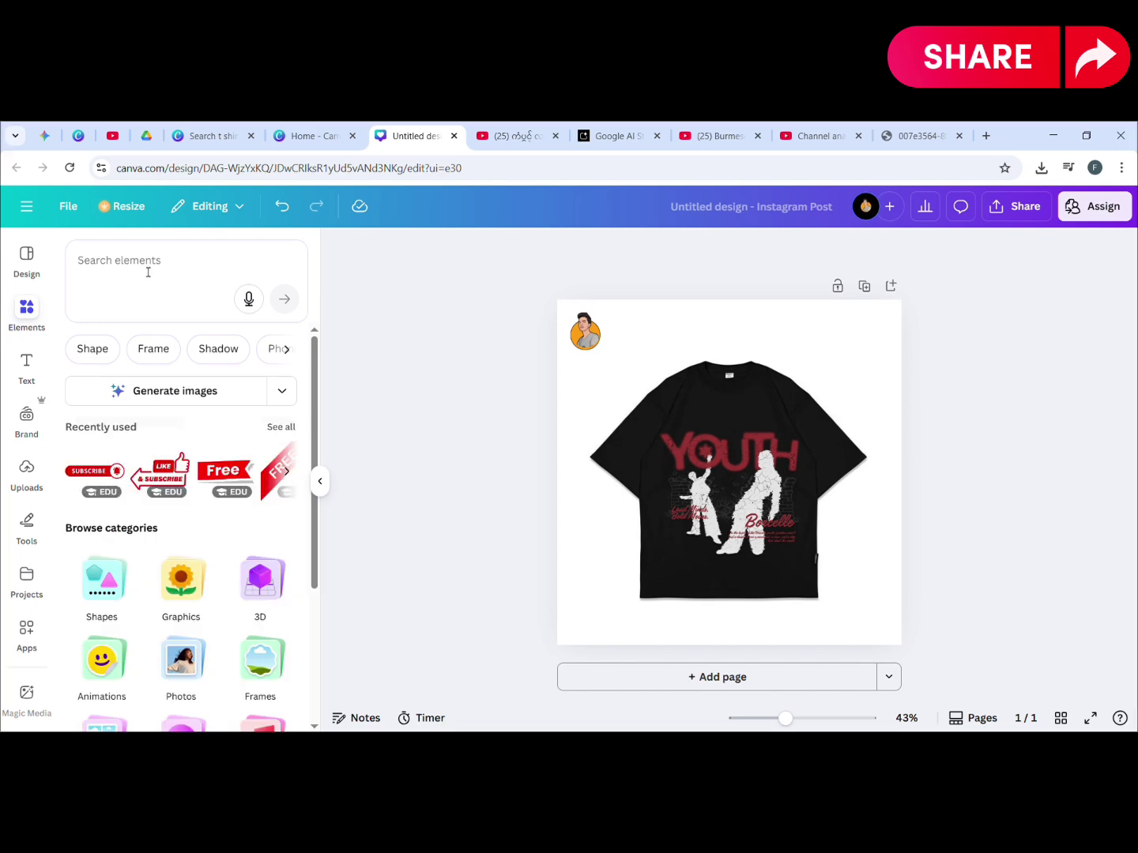
pyautogui.click(148, 272)
pyautogui.write('sh')
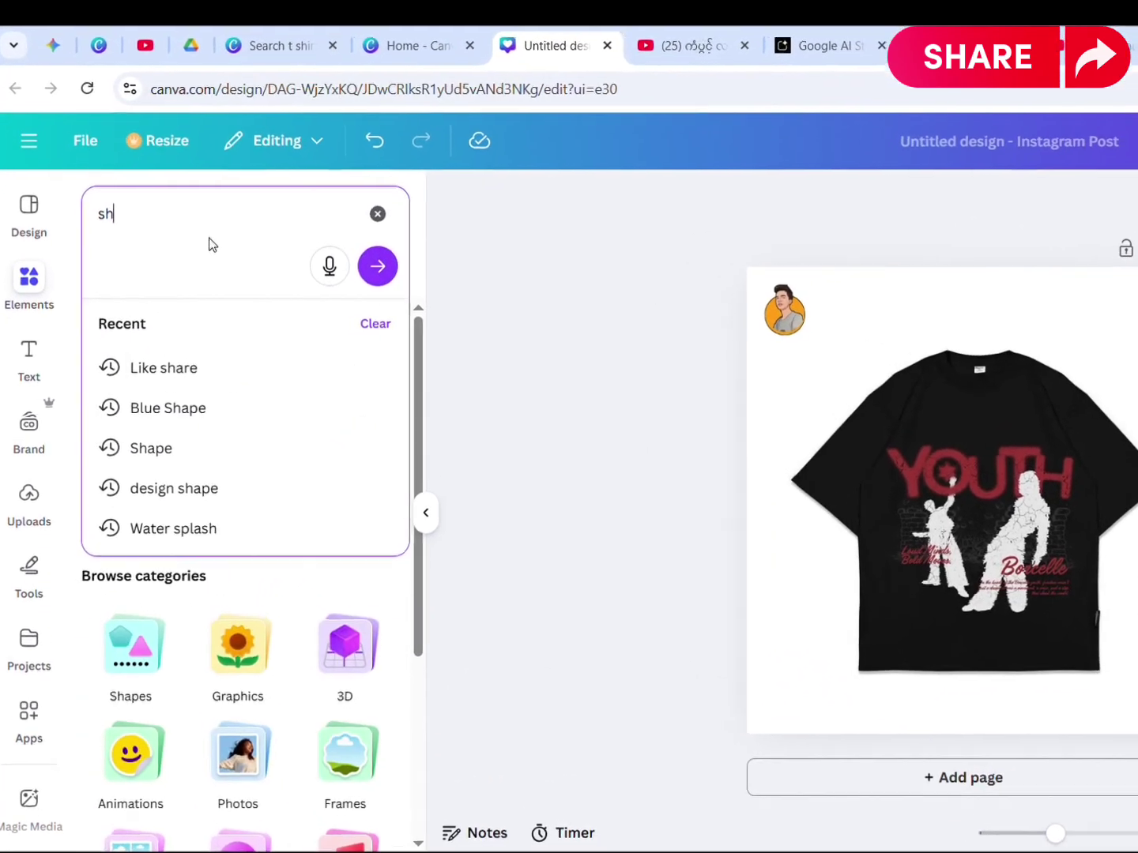
pyautogui.write('ap')
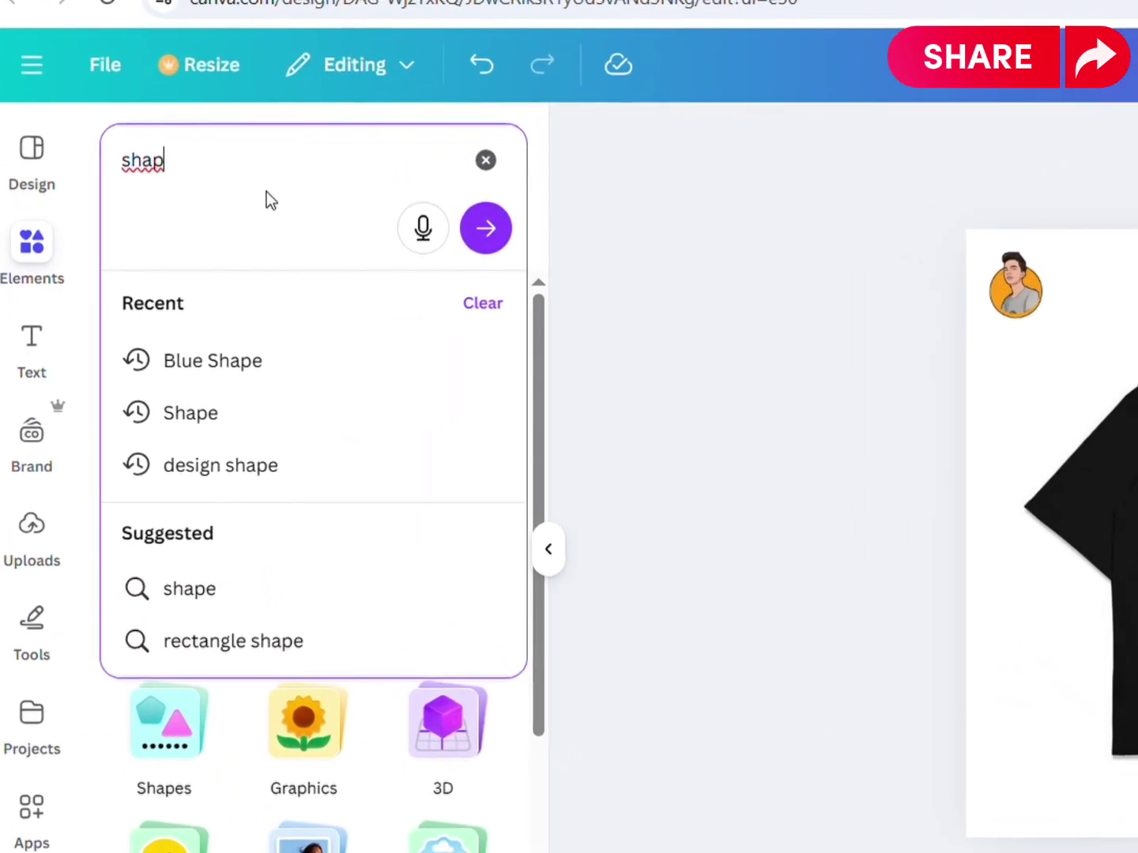
pyautogui.click(368, 467)
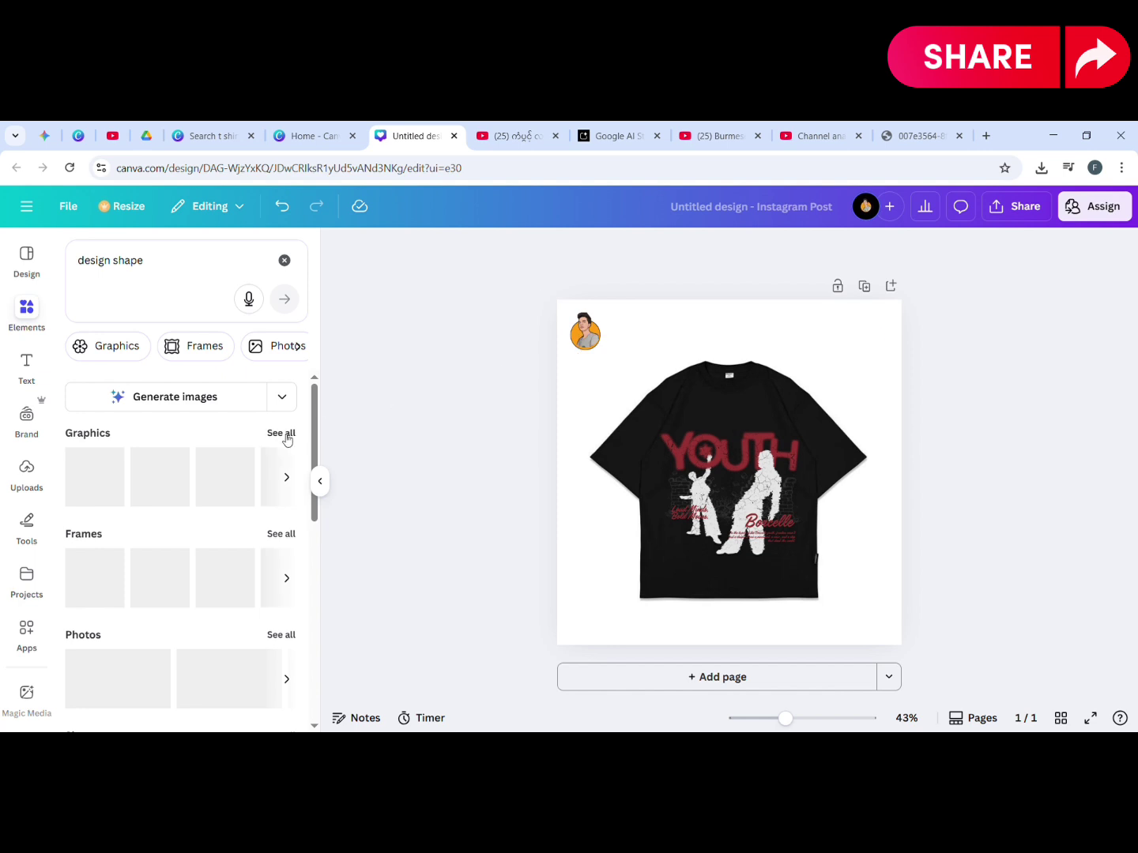
pyautogui.click(281, 435)
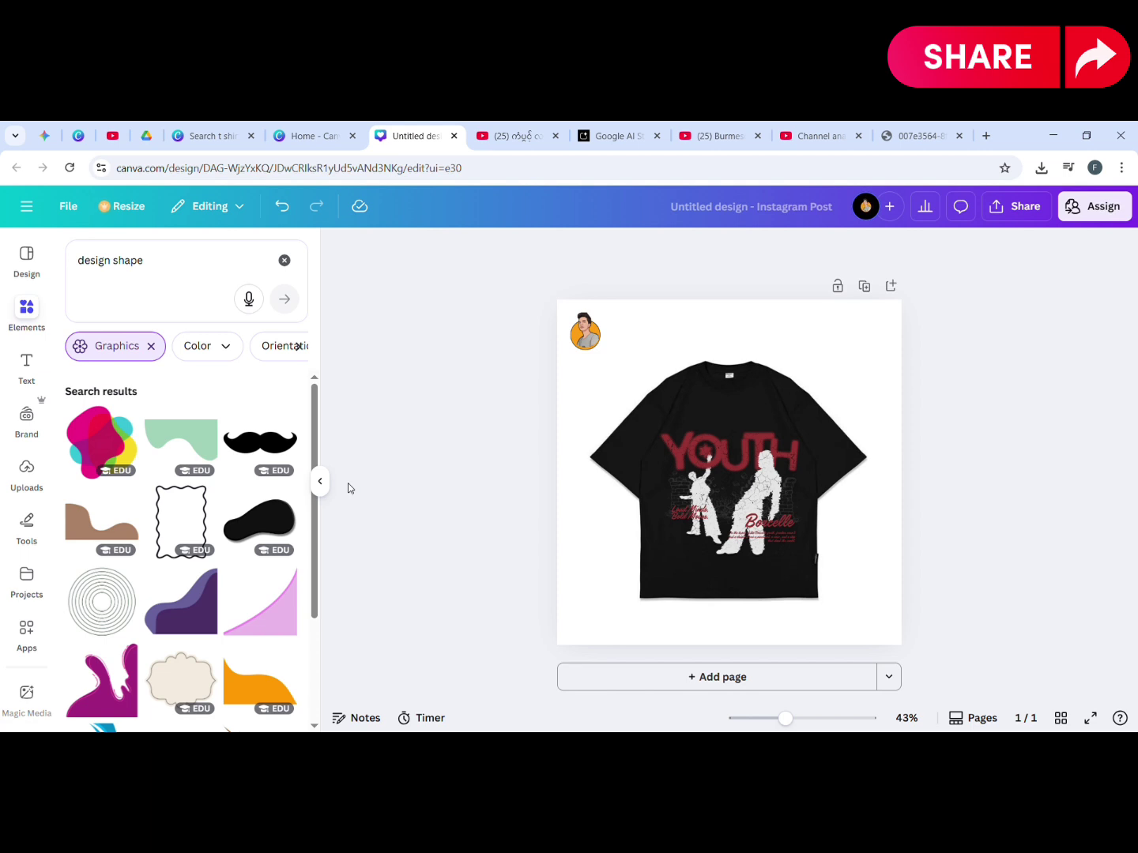
# Step: Add the overlapping blue and pink circles graphic and place it in the page's bottom-left corner
pyautogui.scroll(-2, 245, 541)
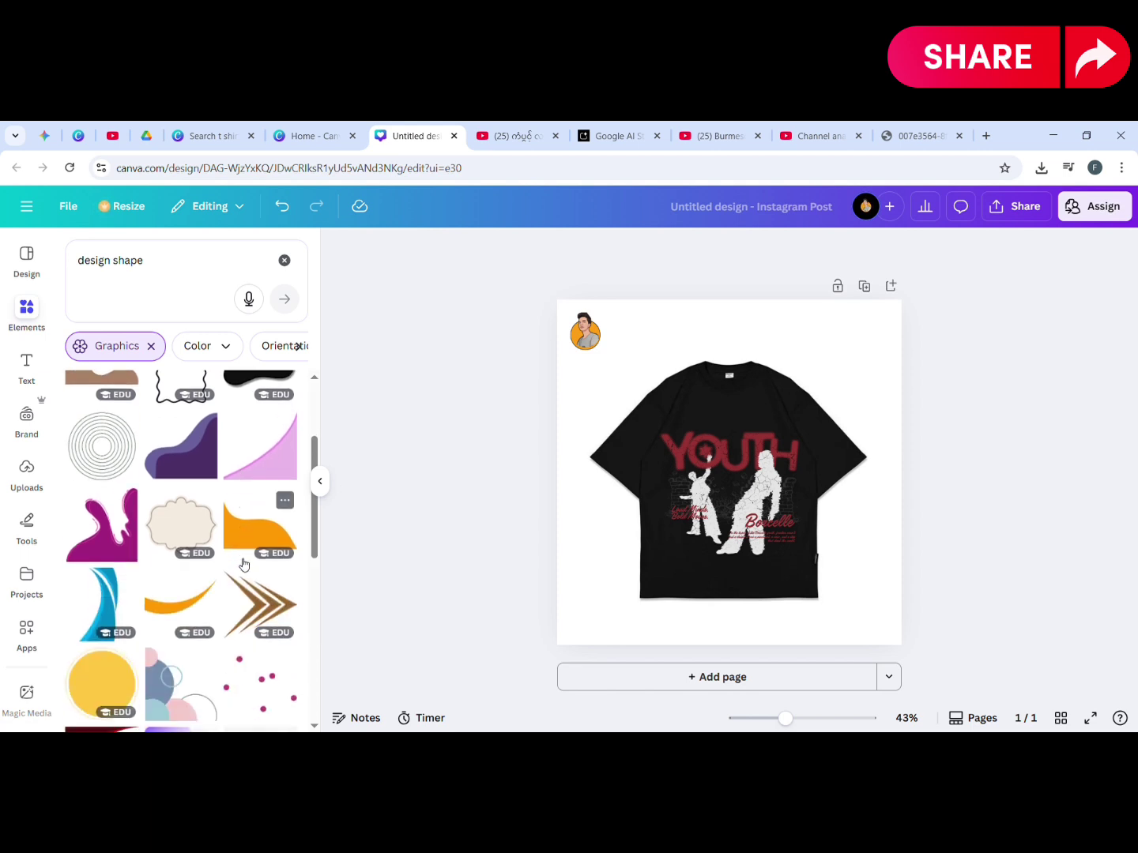
pyautogui.scroll(-3, 241, 554)
pyautogui.scroll(1, 245, 558)
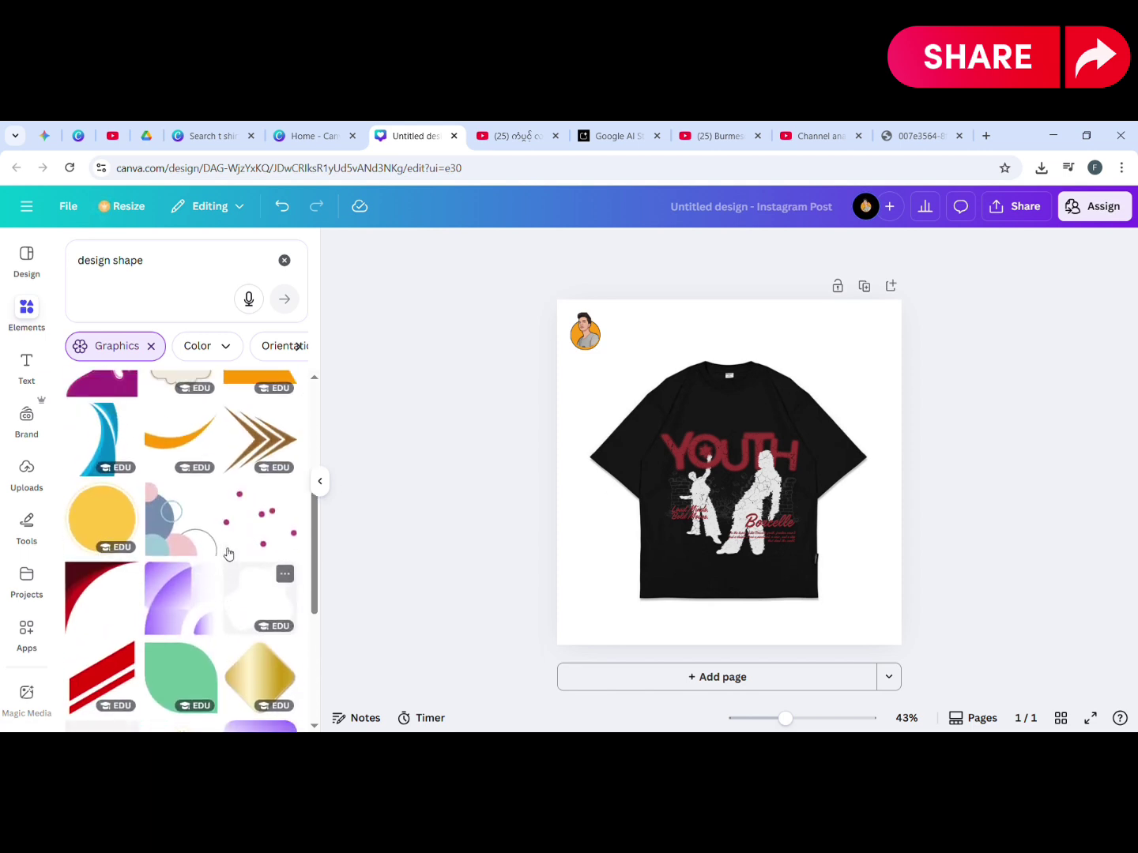
pyautogui.click(186, 554)
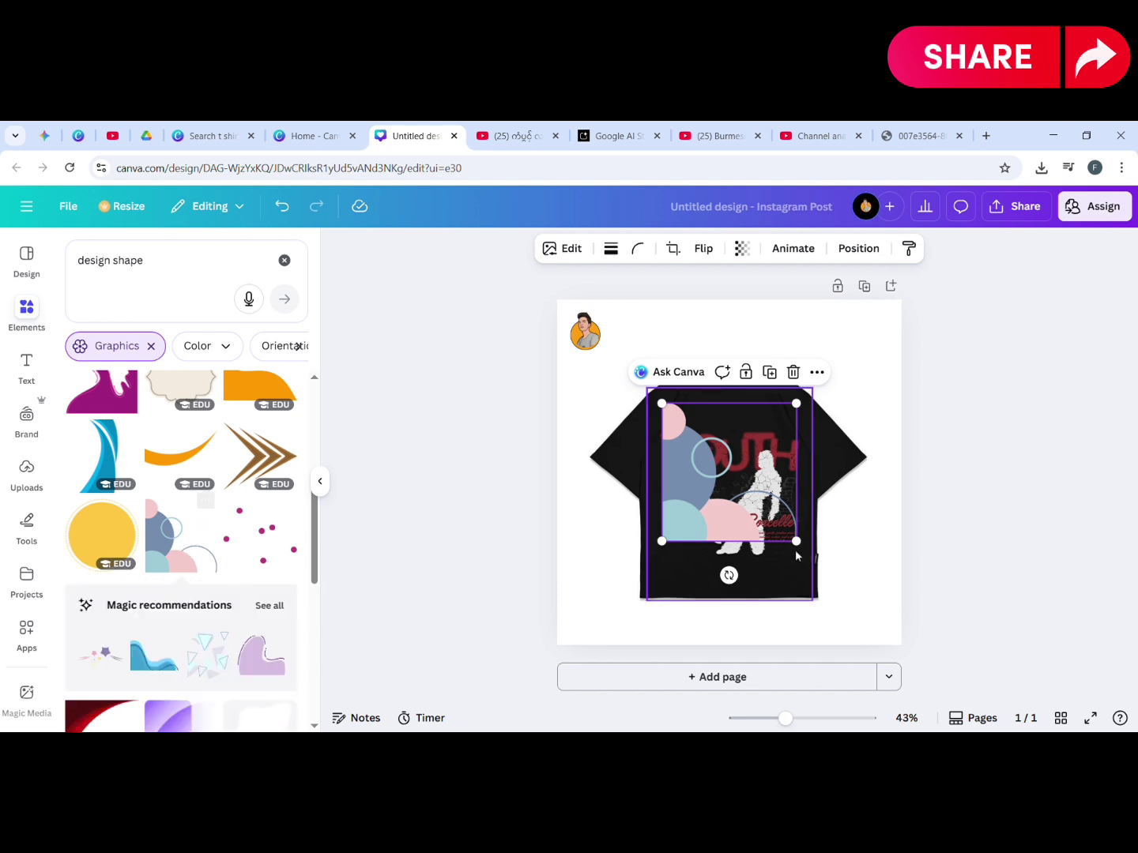
pyautogui.moveTo(743, 514); pyautogui.dragTo(637, 642)
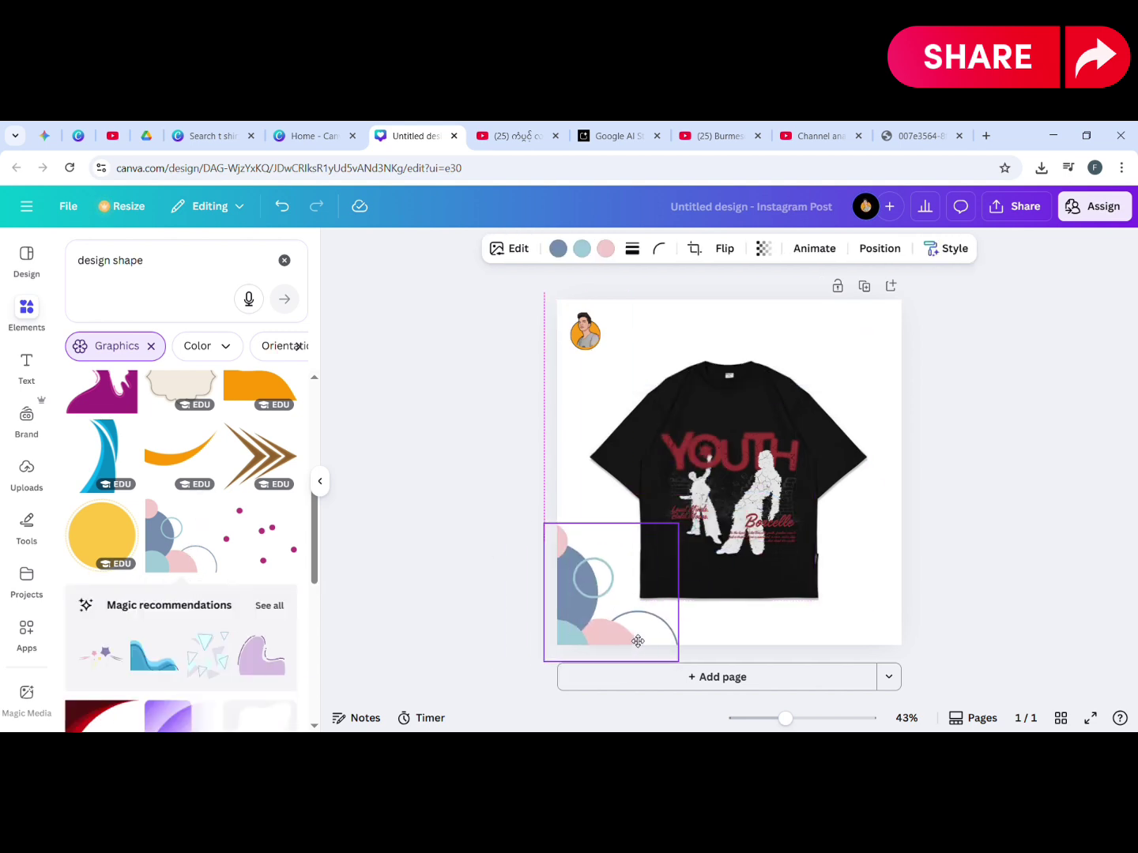
pyautogui.click(425, 587)
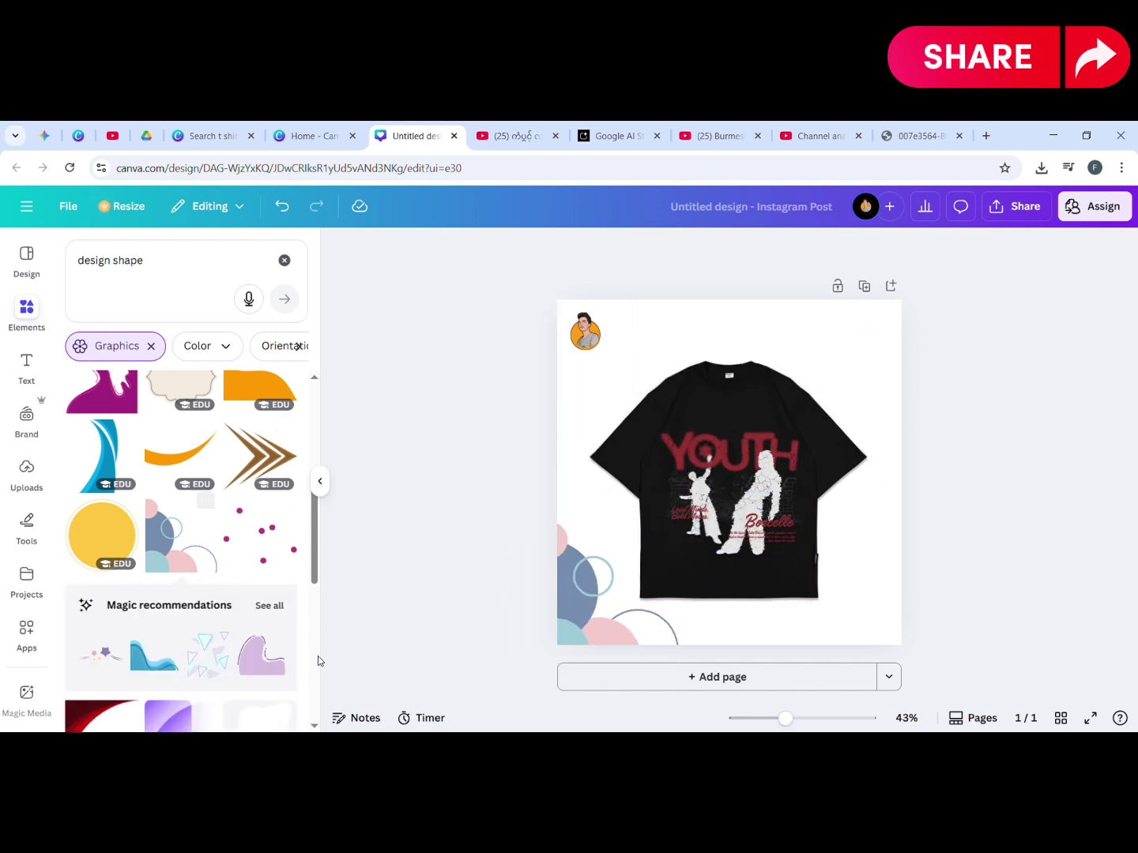
# Step: Add the graphic of three stacked purple gradient pills, shrink it and place it at the page's left edge above the circles
pyautogui.scroll(-4, 116, 629)
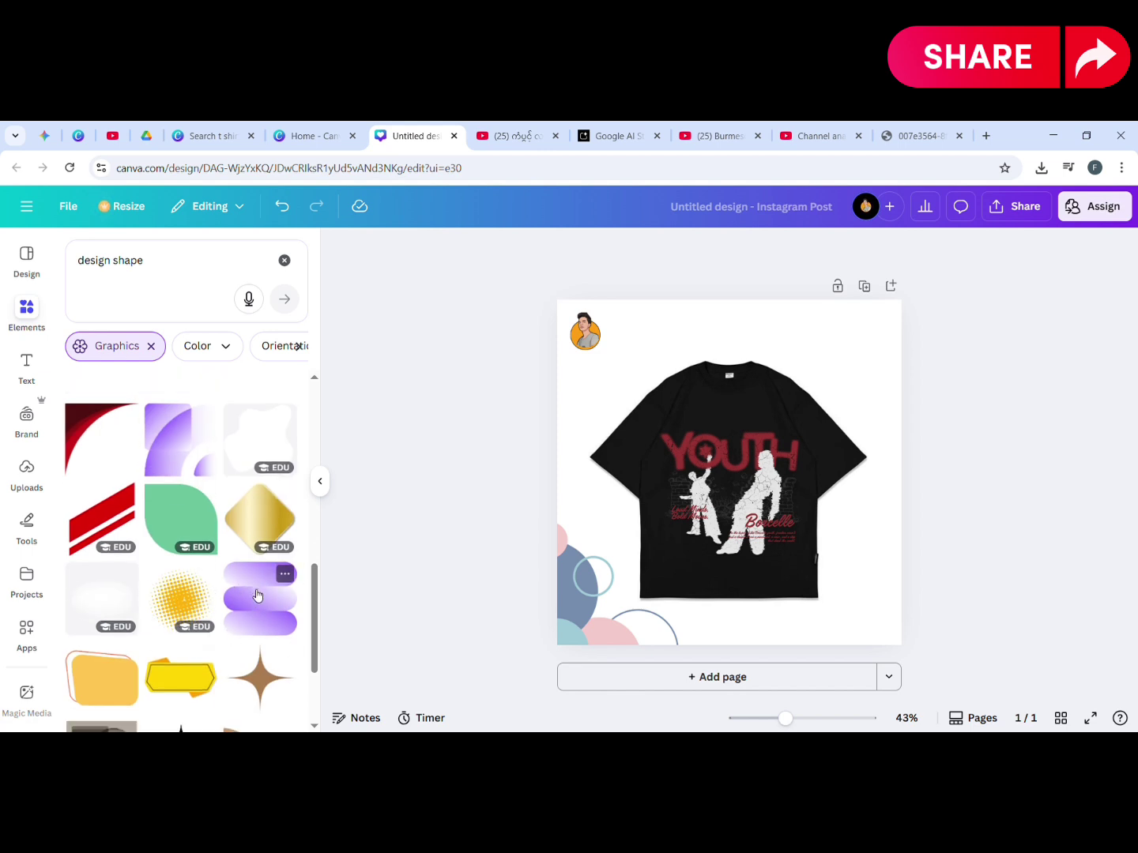
pyautogui.click(257, 595)
pyautogui.moveTo(720, 514); pyautogui.dragTo(680, 514)
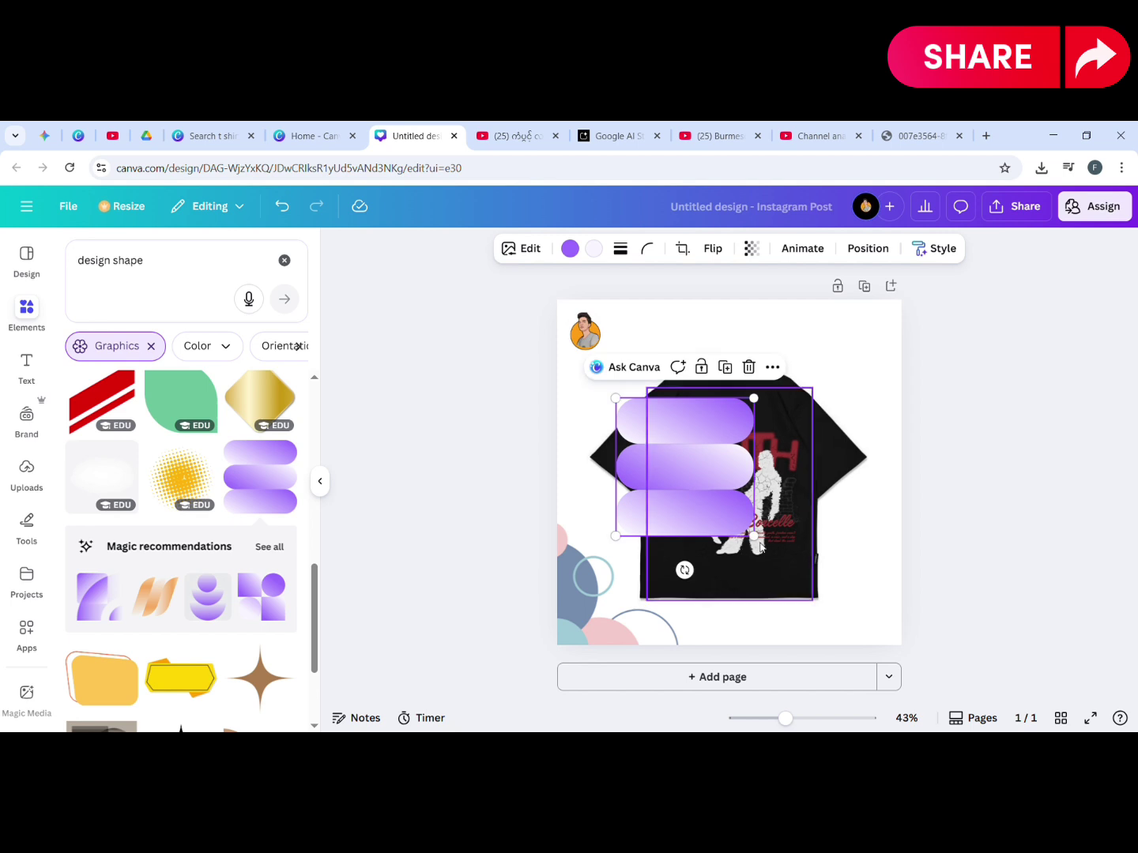
pyautogui.moveTo(751, 537)
pyautogui.mouseDown()
pyautogui.moveTo(636, 501)
pyautogui.moveTo(629, 466)
pyautogui.mouseUp()
pyautogui.moveTo(593, 419); pyautogui.dragTo(602, 471)
# Step: Move the black t-shirt up toward the page's right side and shrink it to fit within the page
pyautogui.click(702, 382)
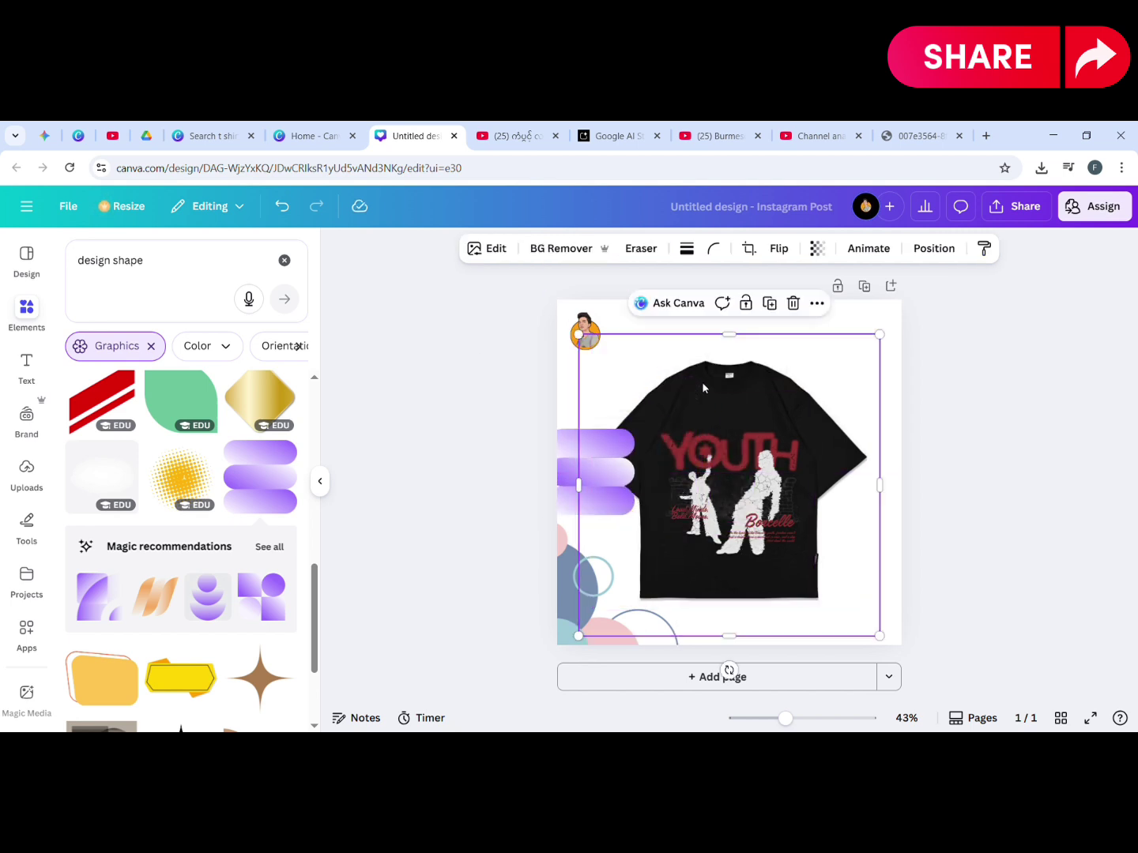
pyautogui.moveTo(702, 381)
pyautogui.mouseDown()
pyautogui.moveTo(739, 372)
pyautogui.moveTo(740, 381)
pyautogui.moveTo(717, 376)
pyautogui.mouseUp()
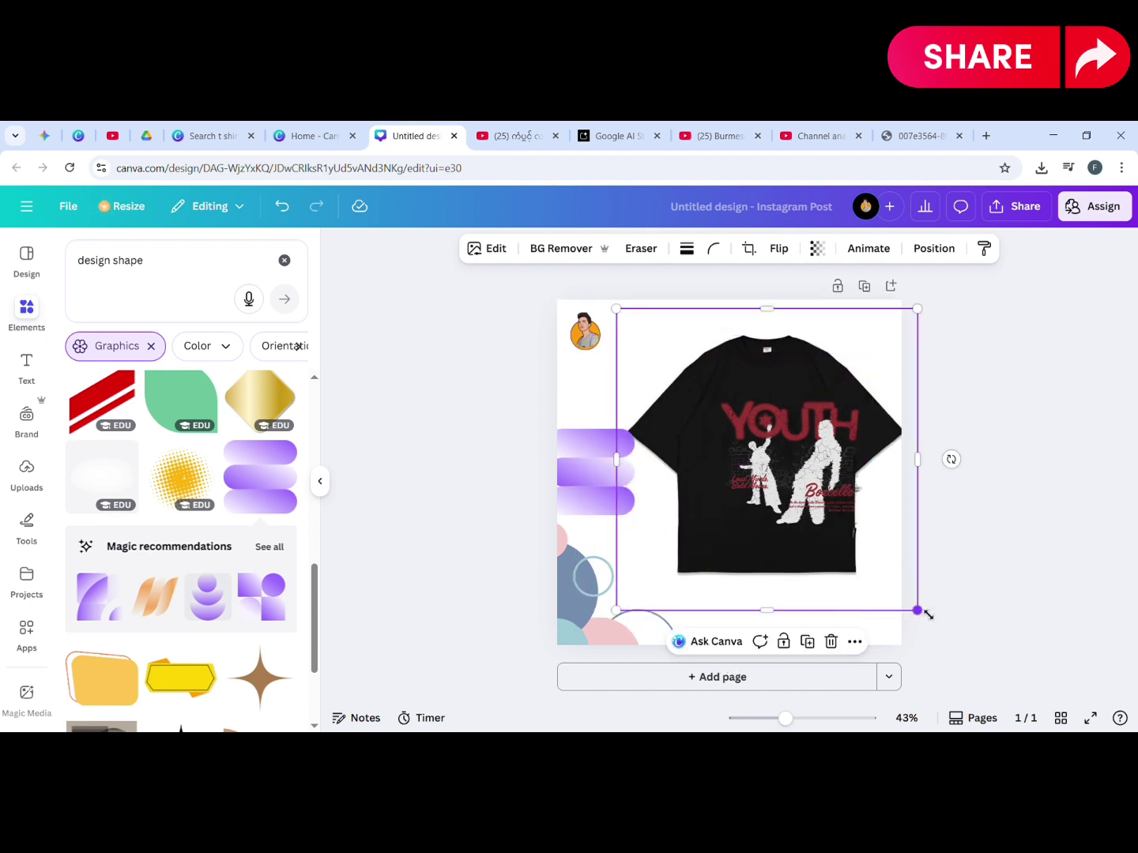
pyautogui.moveTo(927, 613); pyautogui.dragTo(873, 567)
# Step: Shrink the YOUTH artwork to fit the smaller t-shirt and center it on the chest
pyautogui.moveTo(802, 481); pyautogui.dragTo(772, 484)
pyautogui.click(800, 483)
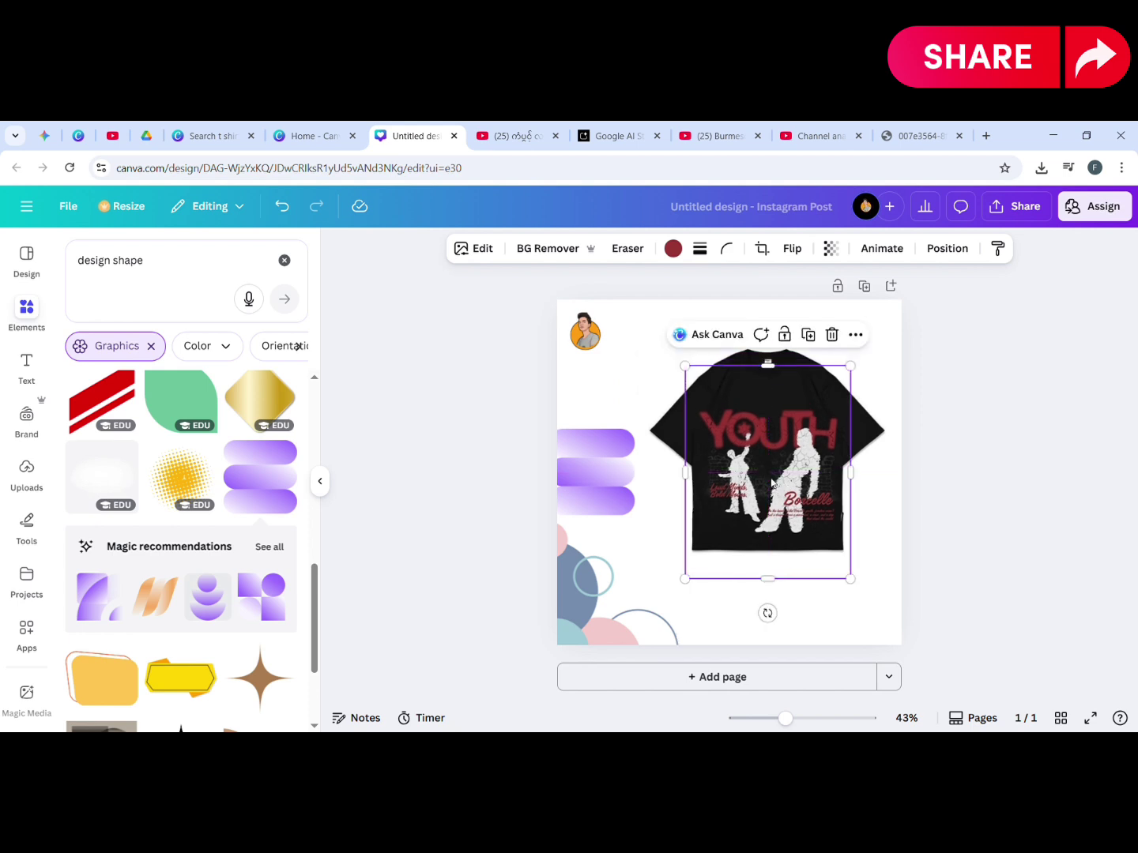
pyautogui.moveTo(858, 579); pyautogui.dragTo(819, 545)
pyautogui.moveTo(807, 466); pyautogui.dragTo(824, 480)
pyautogui.click(971, 464)
# Step: Move the purple pills graphic fully inside the page, just left of the t-shirt's lower half
pyautogui.click(592, 471)
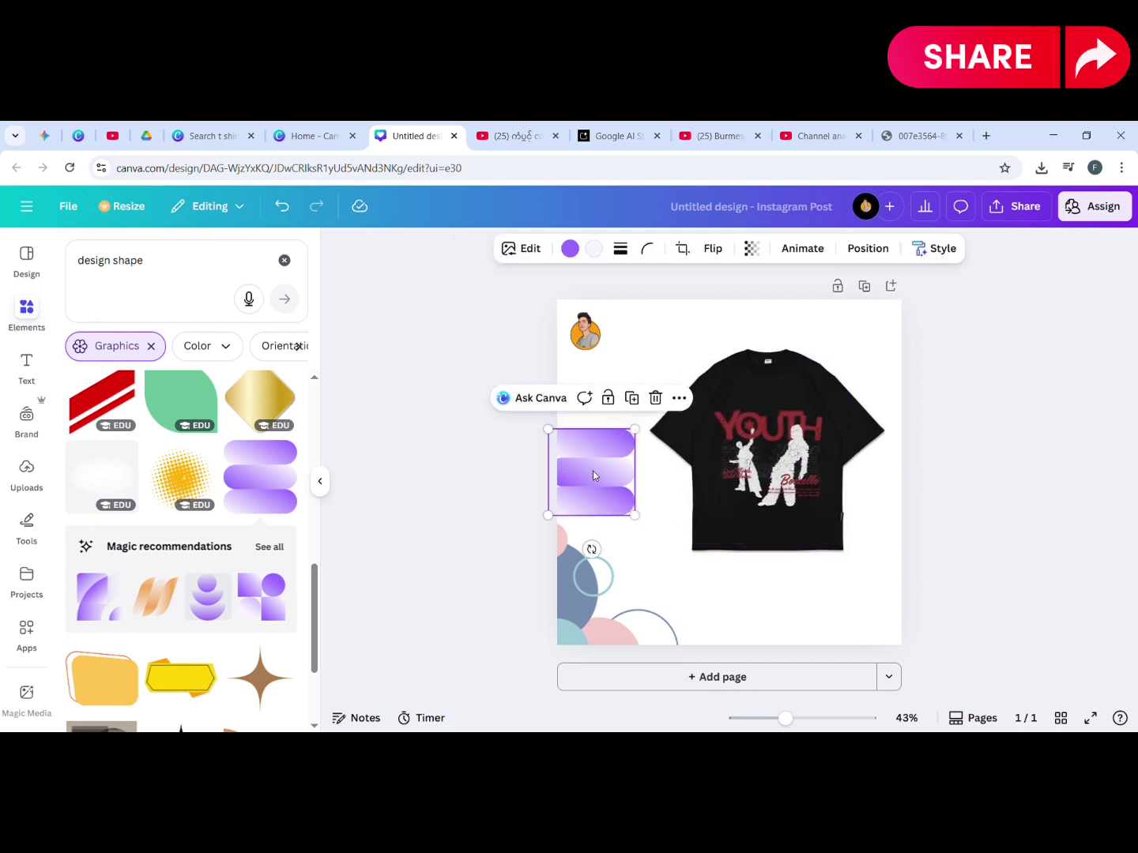
pyautogui.moveTo(594, 471); pyautogui.dragTo(638, 517)
pyautogui.click(1049, 513)
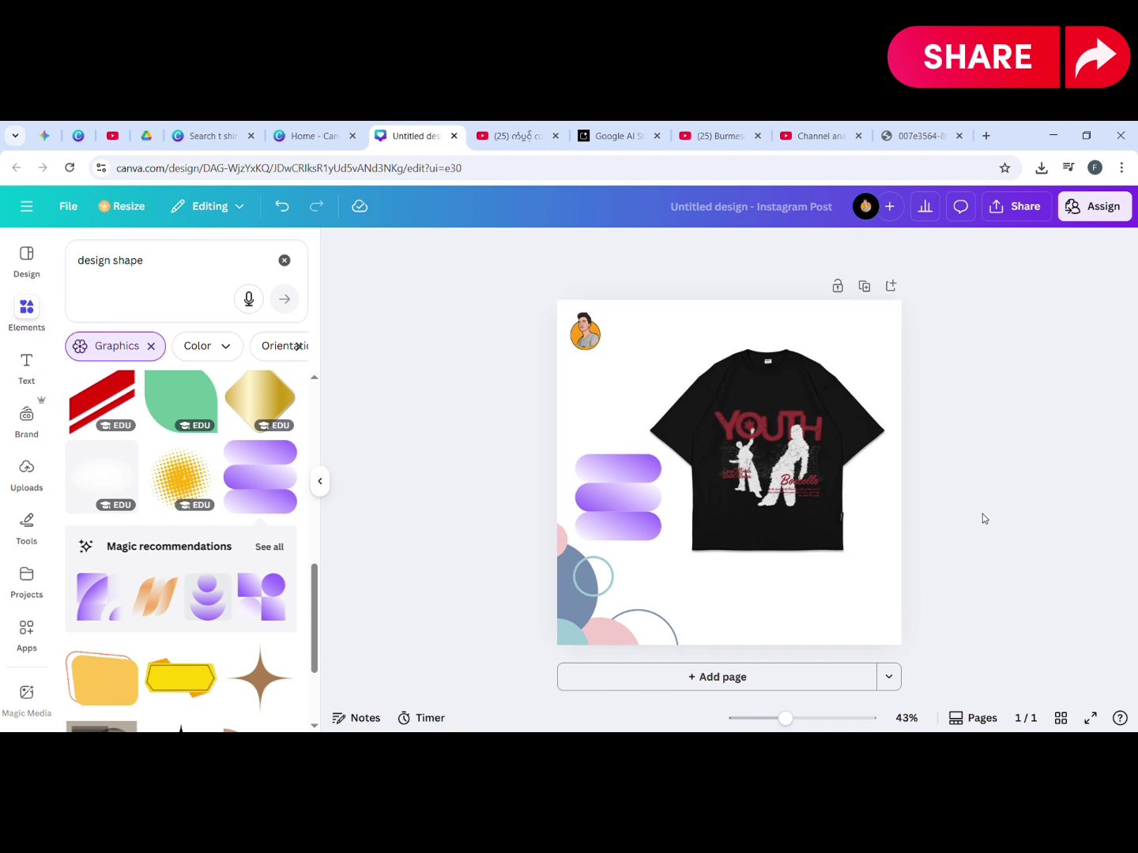
# Step: Add the yellow hexagonal banner graphic with orange corners and place it centered below the t-shirt
pyautogui.scroll(-2, 28, 569)
pyautogui.scroll(-1, 181, 609)
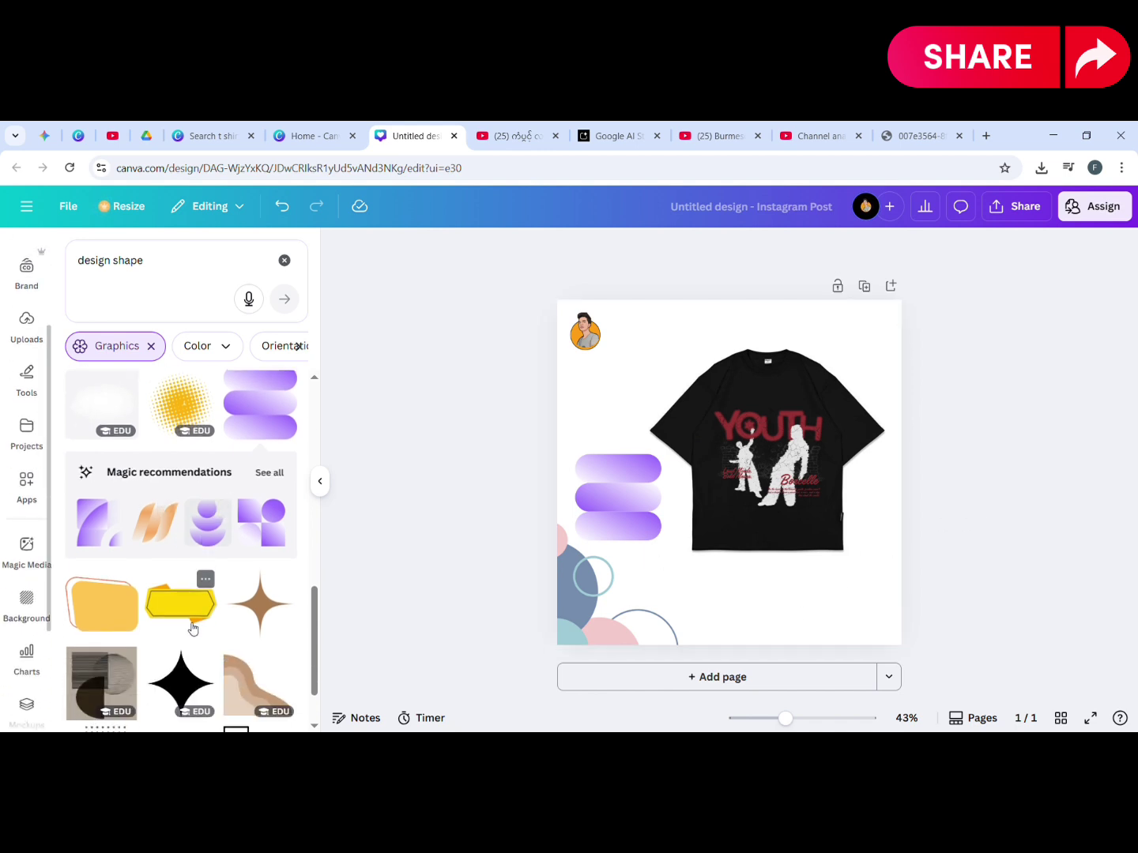
pyautogui.click(191, 615)
pyautogui.moveTo(753, 486); pyautogui.dragTo(800, 622)
pyautogui.click(971, 563)
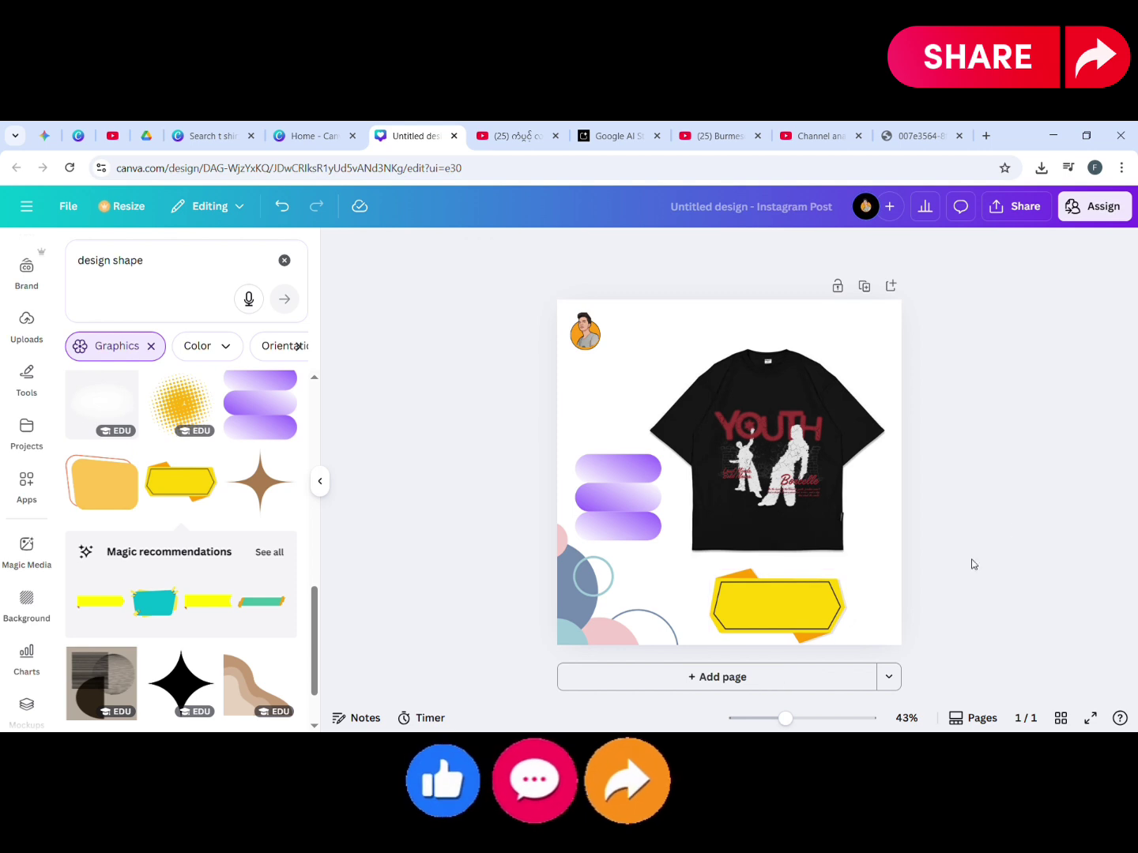
pyautogui.click(764, 604)
pyautogui.click(770, 656)
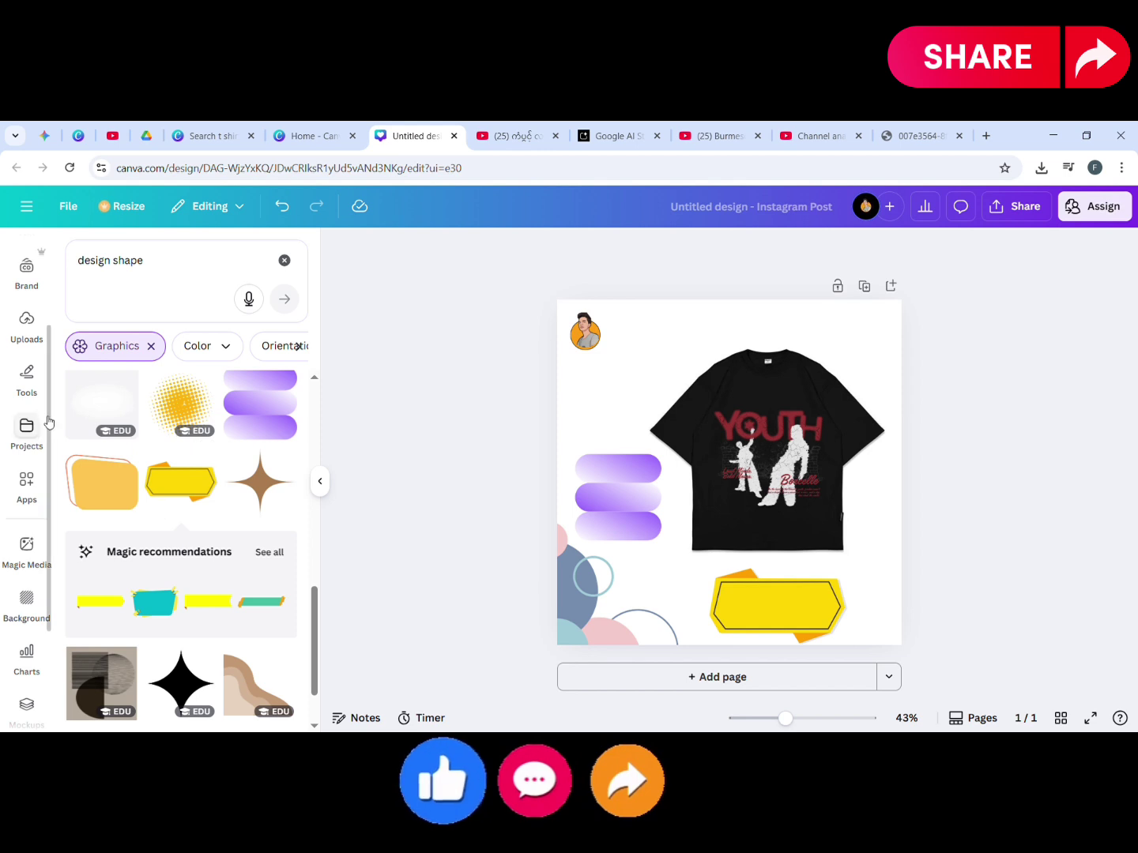
# Step: Add a text box and replace its placeholder text with the contact phone number
pyautogui.scroll(1, 38, 423)
pyautogui.scroll(2, 39, 423)
pyautogui.click(27, 367)
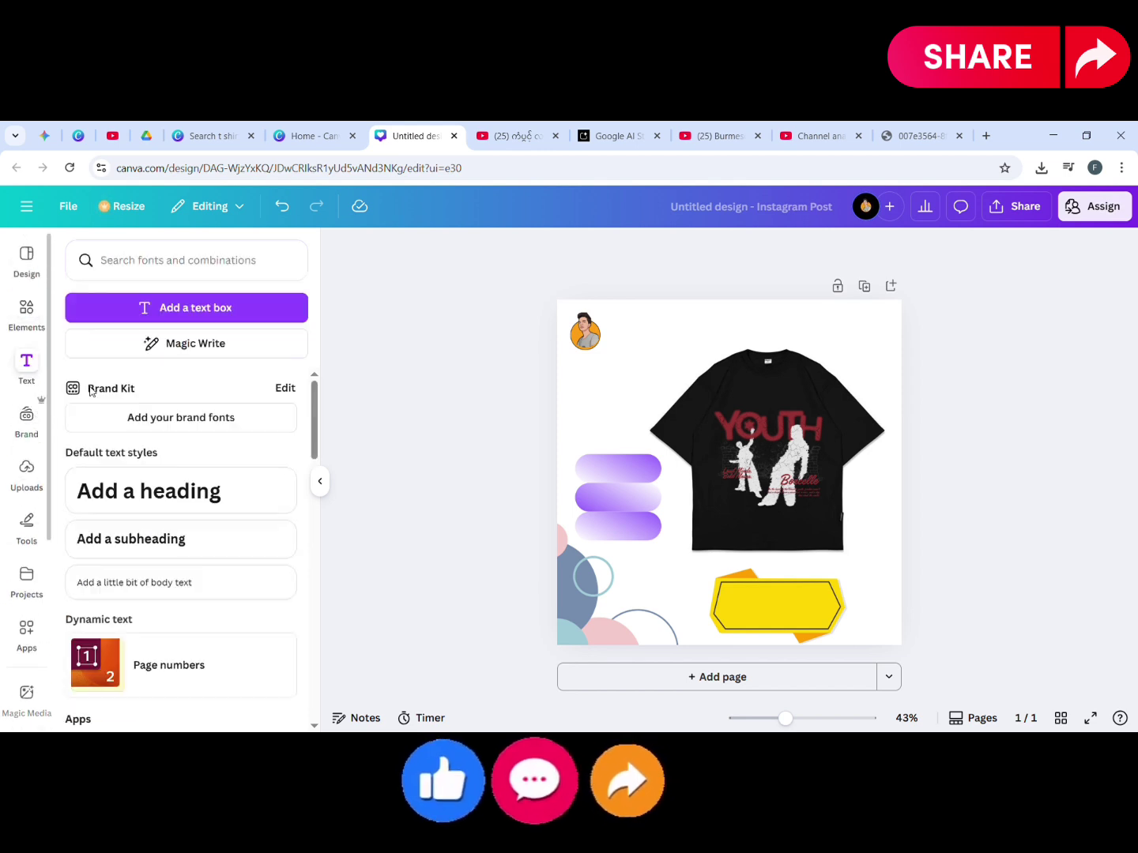
pyautogui.click(194, 312)
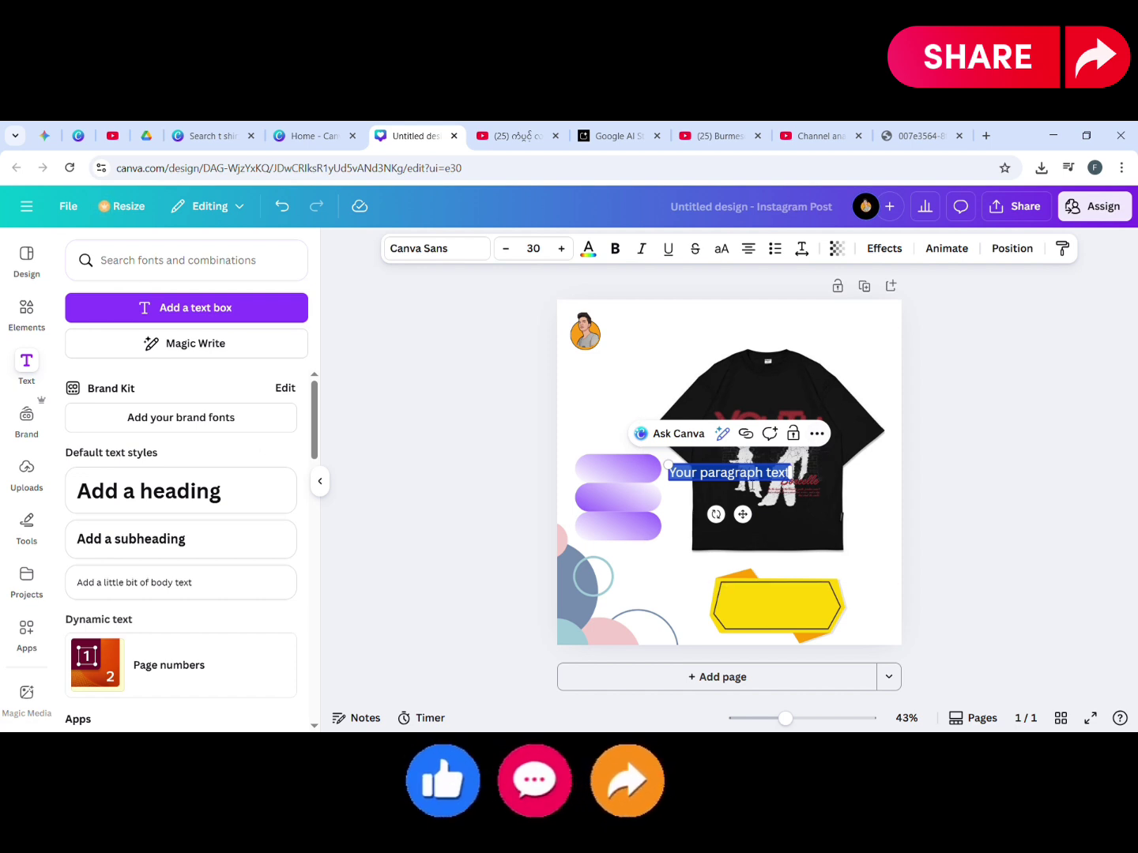
pyautogui.press('BackSpace')
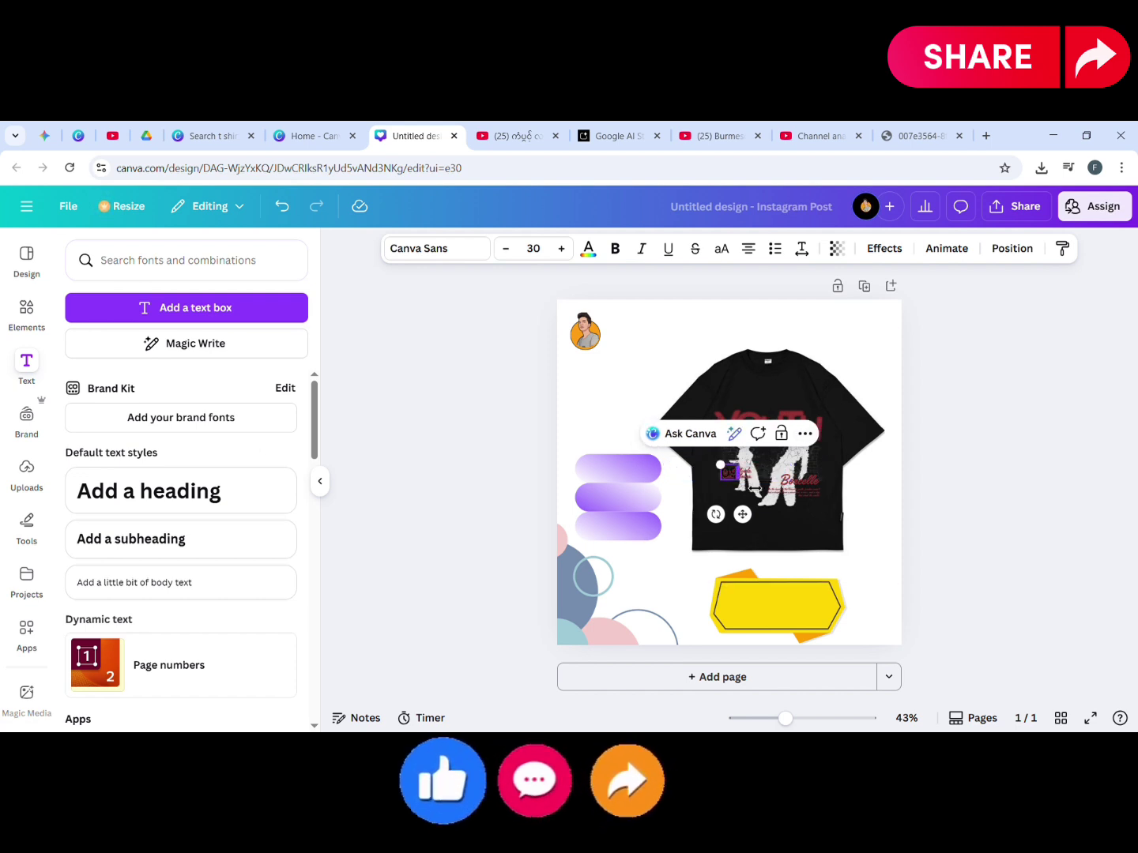
pyautogui.write('500')
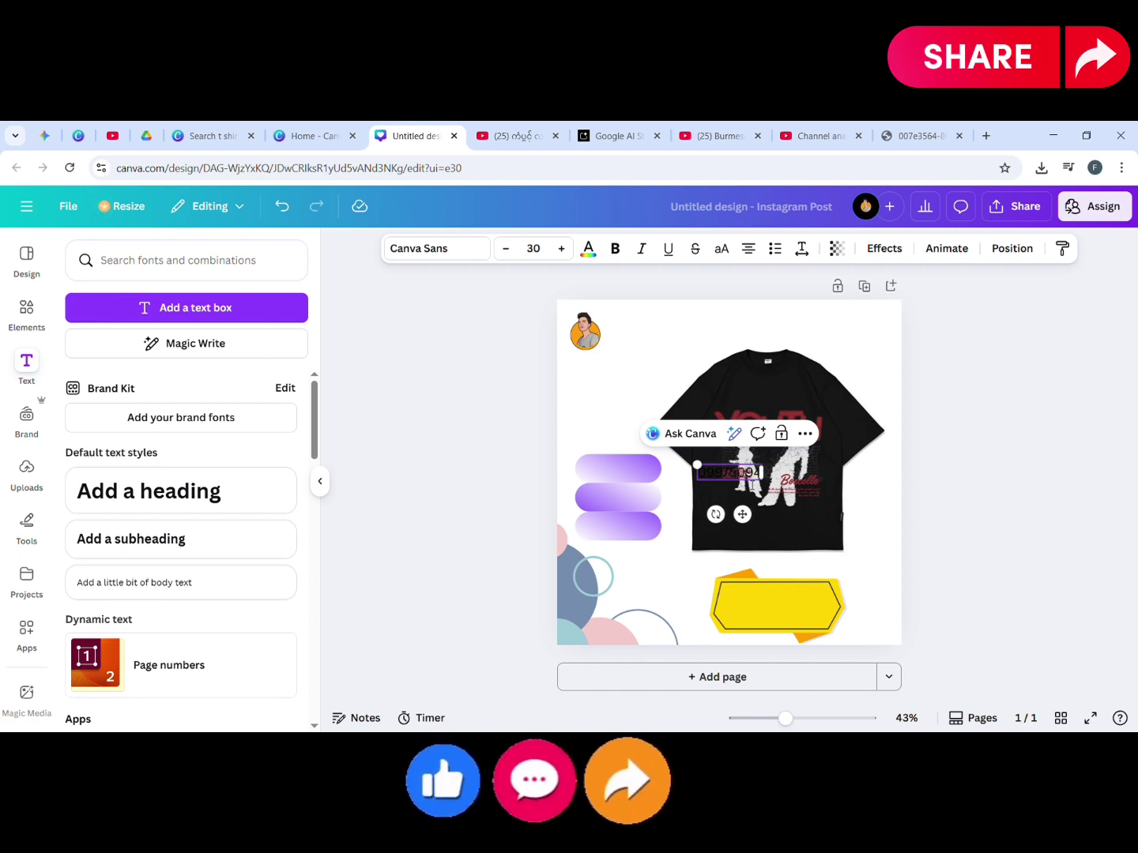
pyautogui.write('9496')
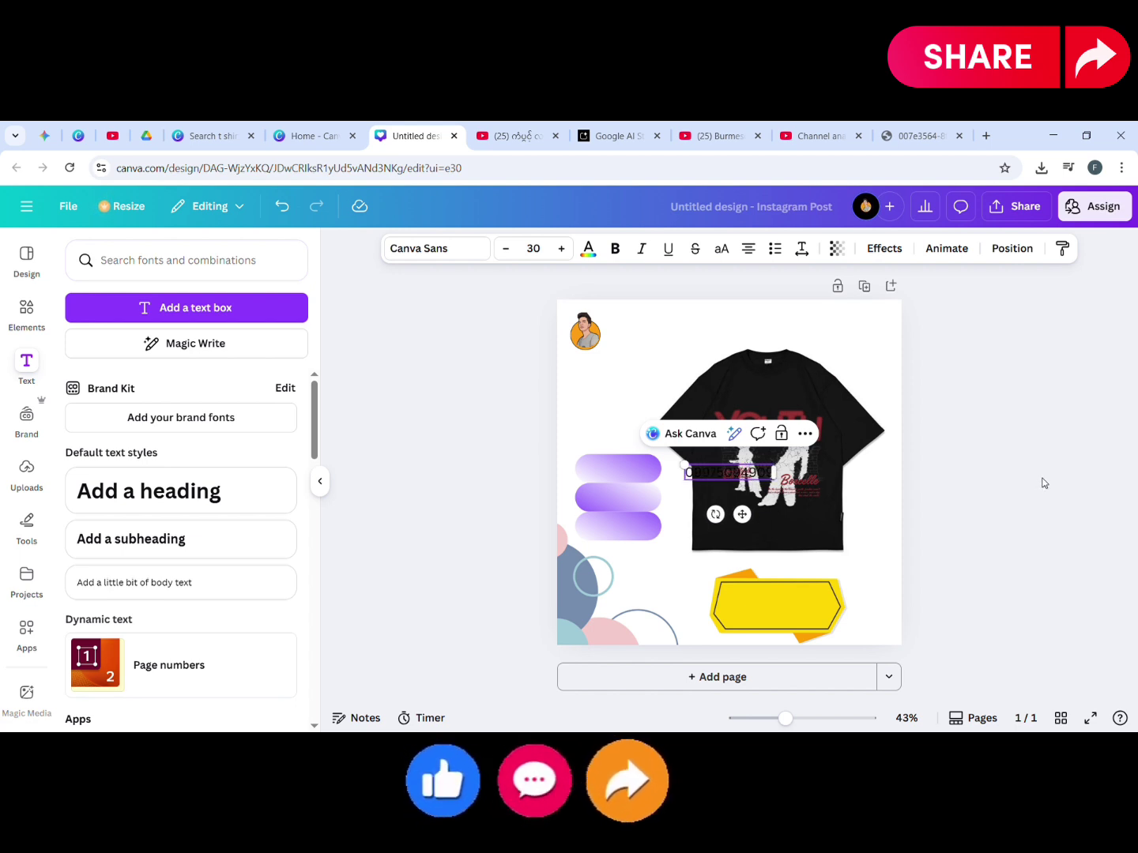
pyautogui.click(1041, 480)
# Step: Move the phone number text onto the yellow banner below the t-shirt and center it horizontally there
pyautogui.click(686, 473)
pyautogui.moveTo(753, 483); pyautogui.dragTo(799, 610)
pyautogui.click(818, 606)
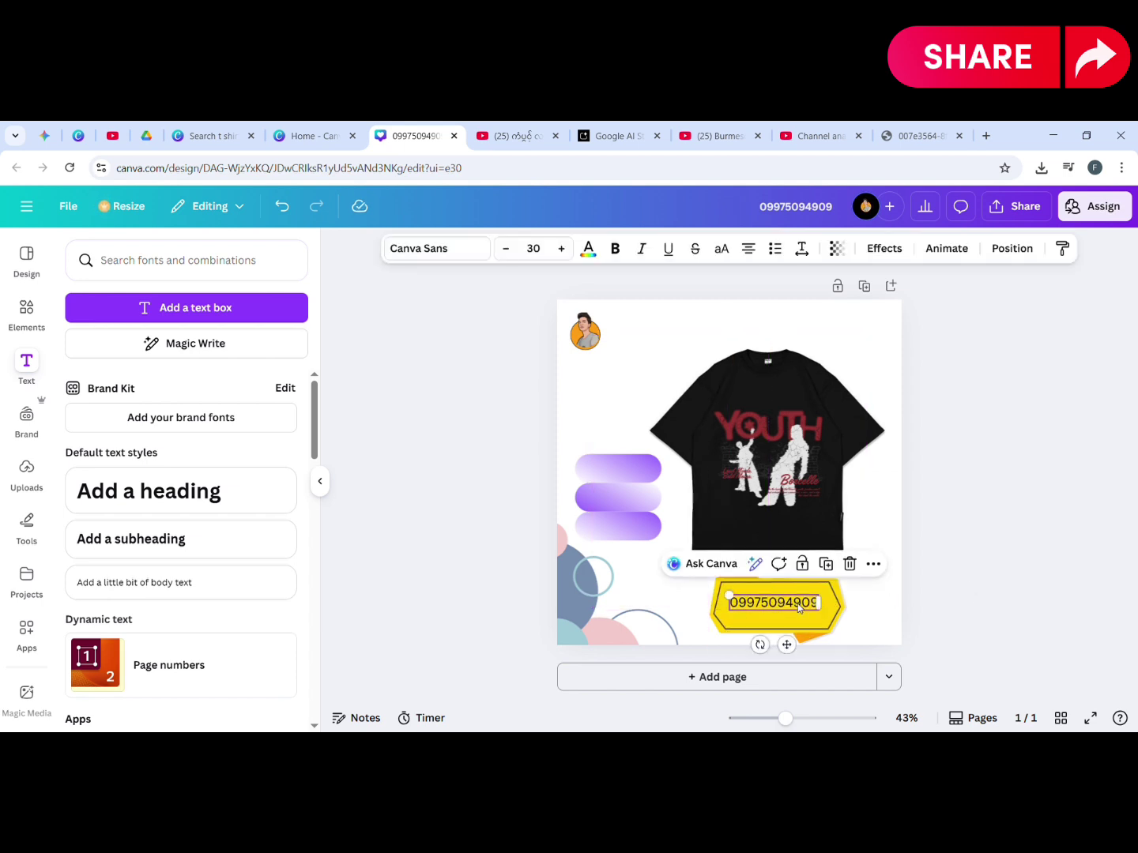
pyautogui.doubleClick(818, 608)
pyautogui.click(1020, 551)
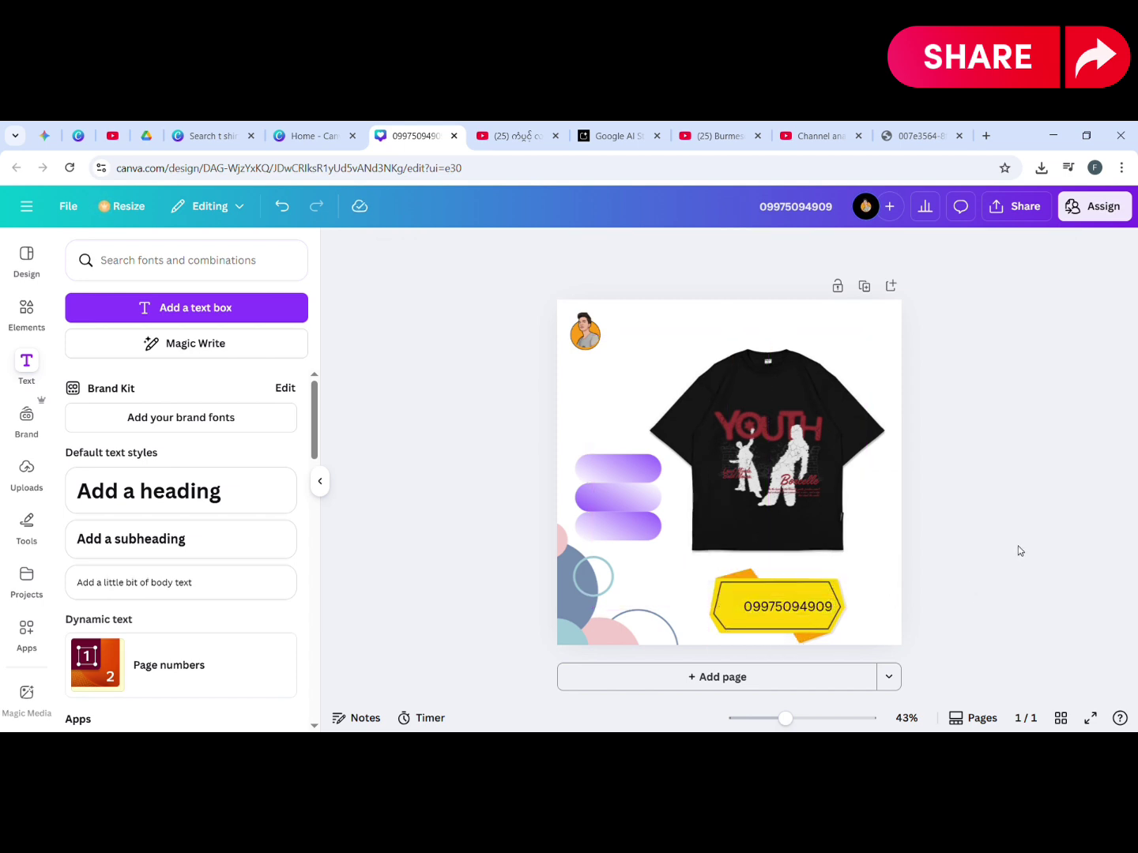
pyautogui.doubleClick(814, 609)
pyautogui.moveTo(807, 612); pyautogui.dragTo(806, 618)
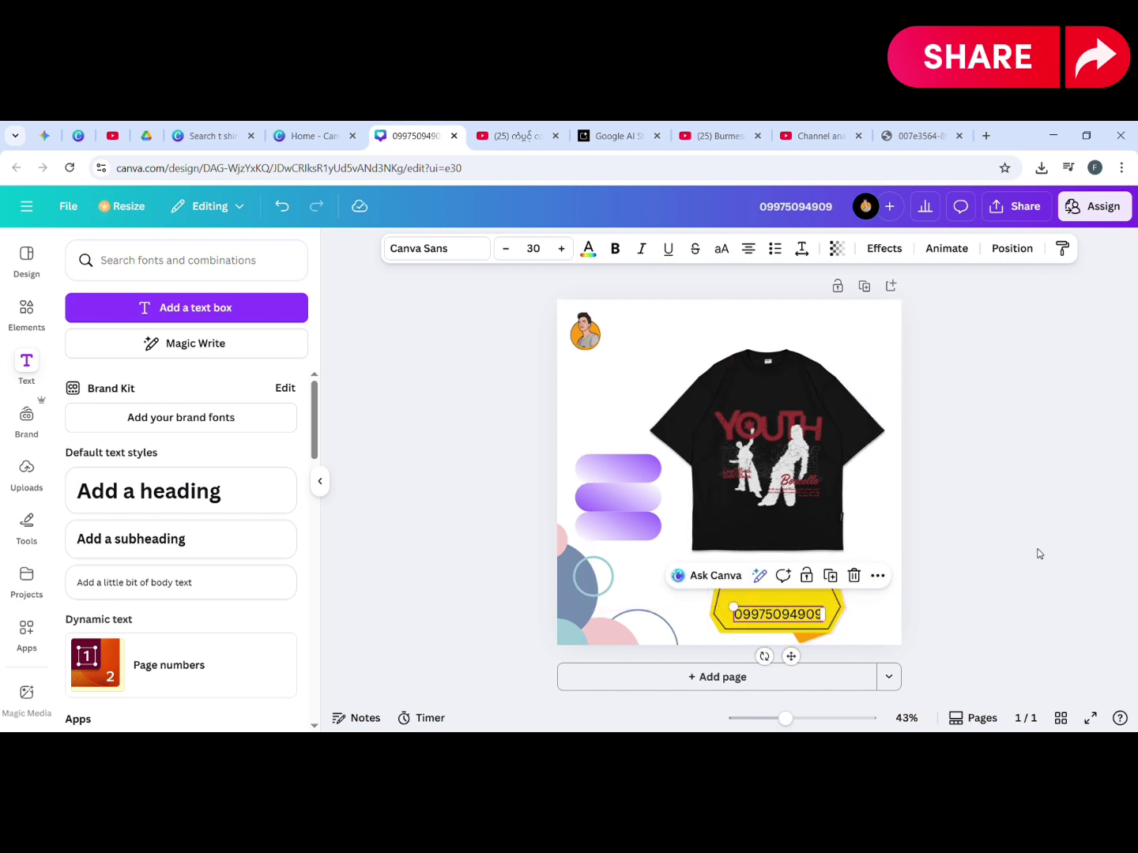
pyautogui.click(1035, 551)
# Step: Replace the "design shape" elements search with a search for "telegram icon"
pyautogui.click(36, 314)
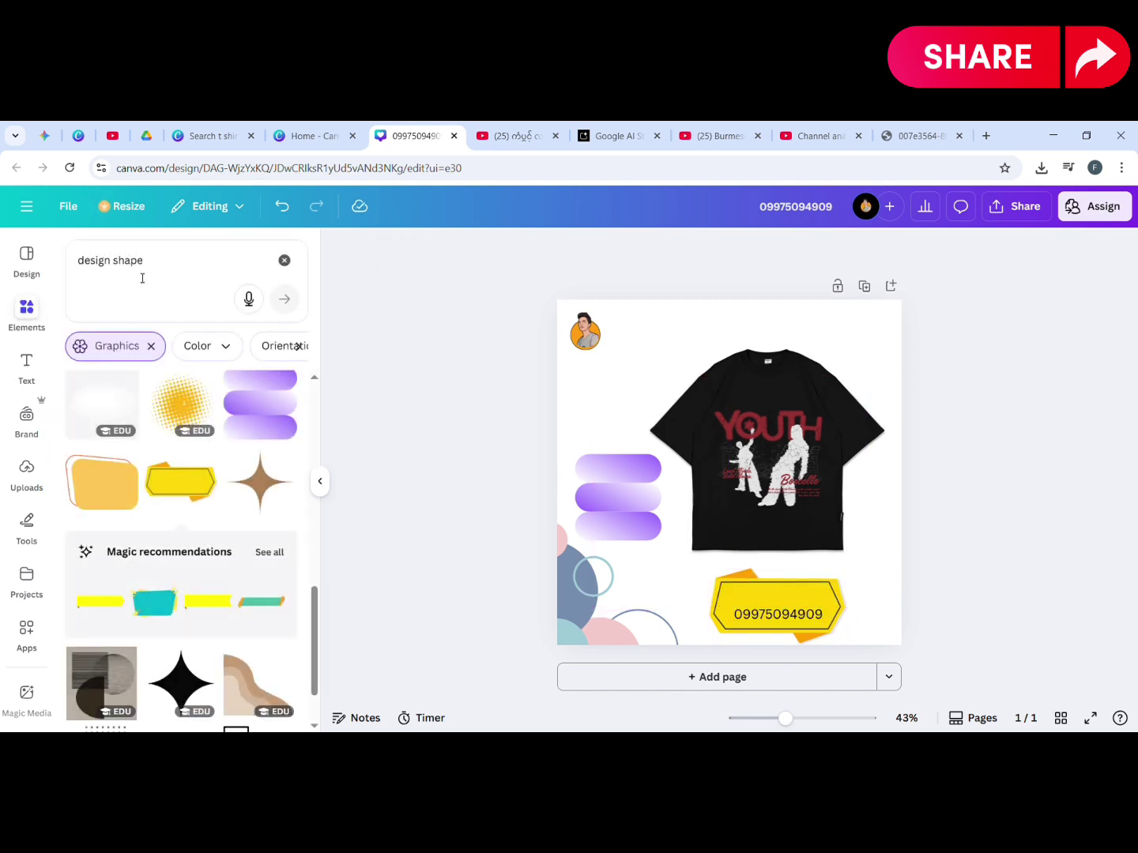
pyautogui.click(173, 270)
pyautogui.click(282, 262)
pyautogui.click(219, 265)
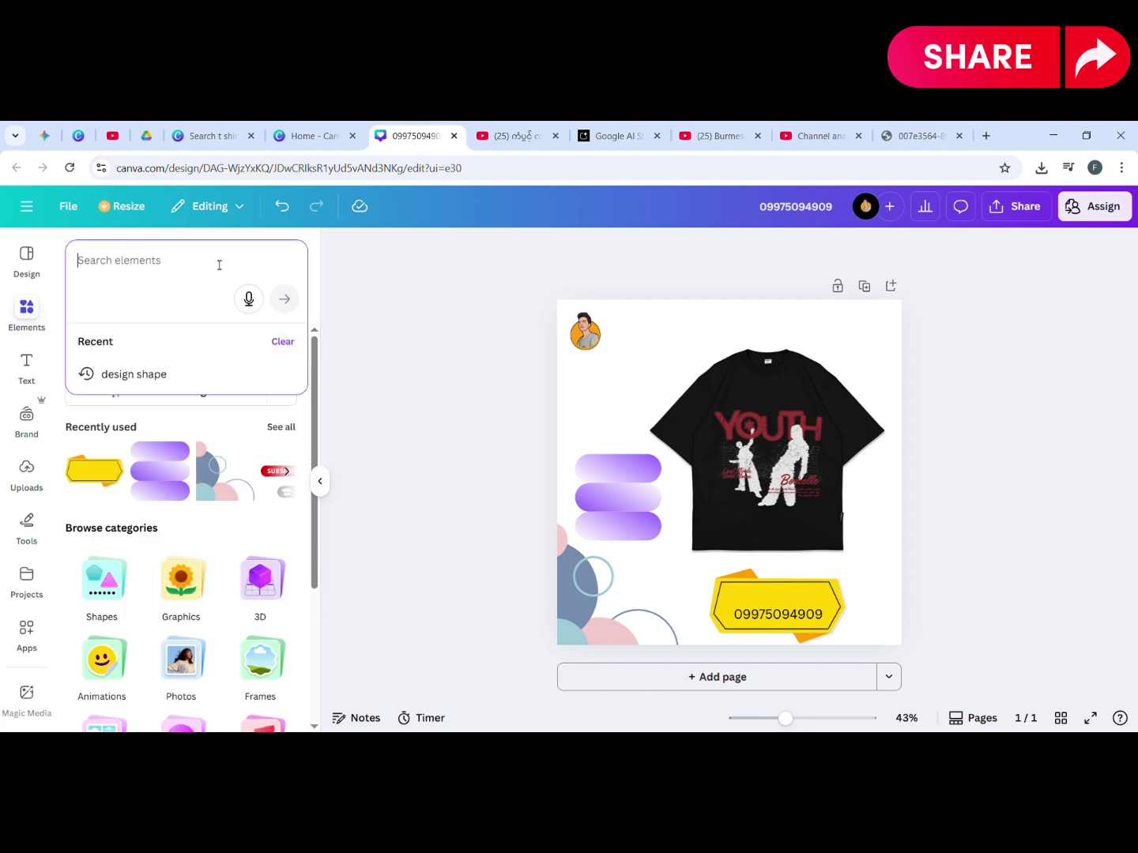
pyautogui.write('tel')
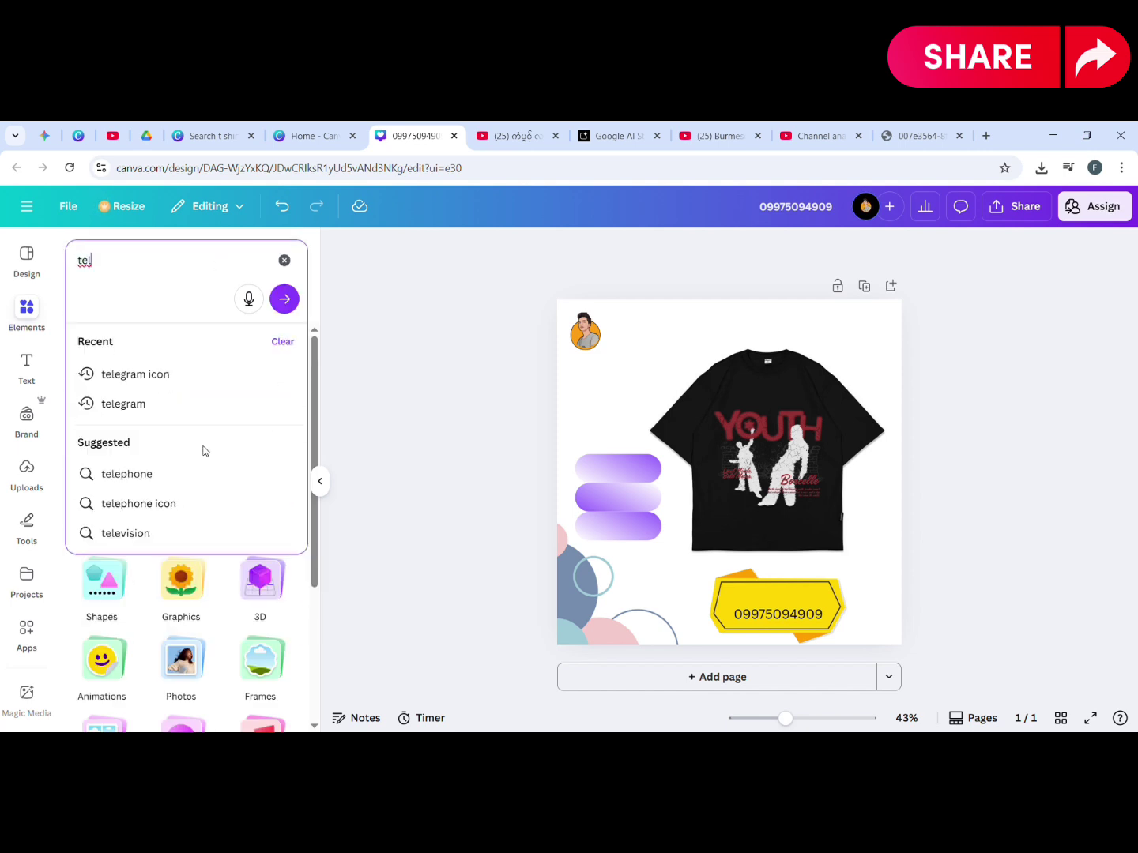
pyautogui.click(135, 373)
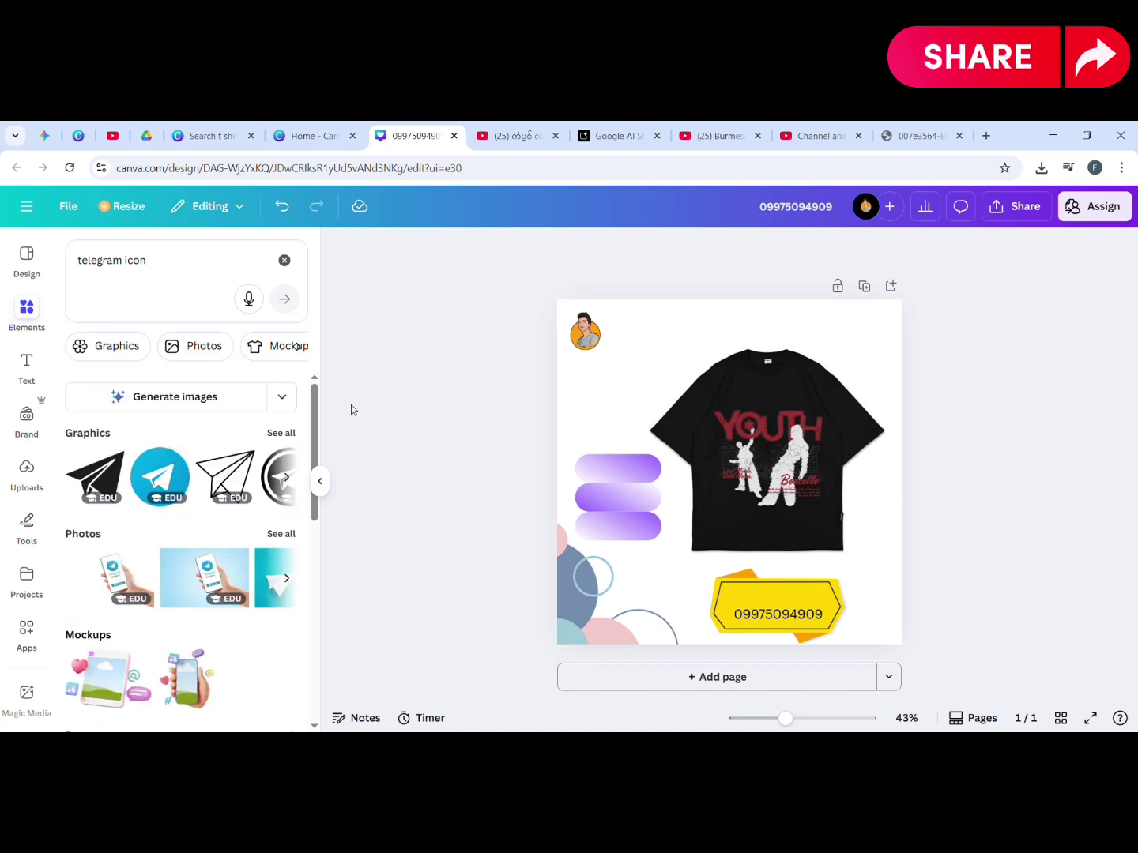
# Step: Collapse the elements results and nudge the phone number up to the middle of the yellow banner
pyautogui.click(320, 480)
pyautogui.doubleClick(660, 622)
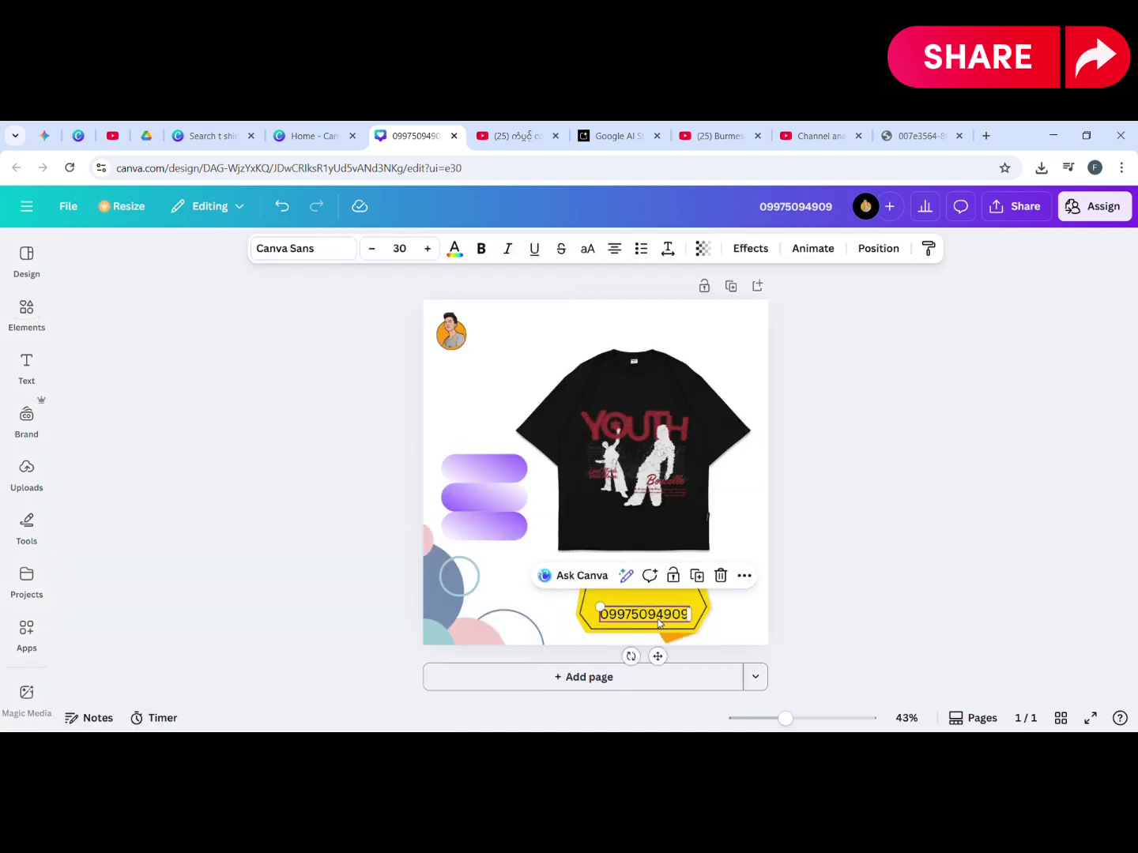
pyautogui.click(865, 543)
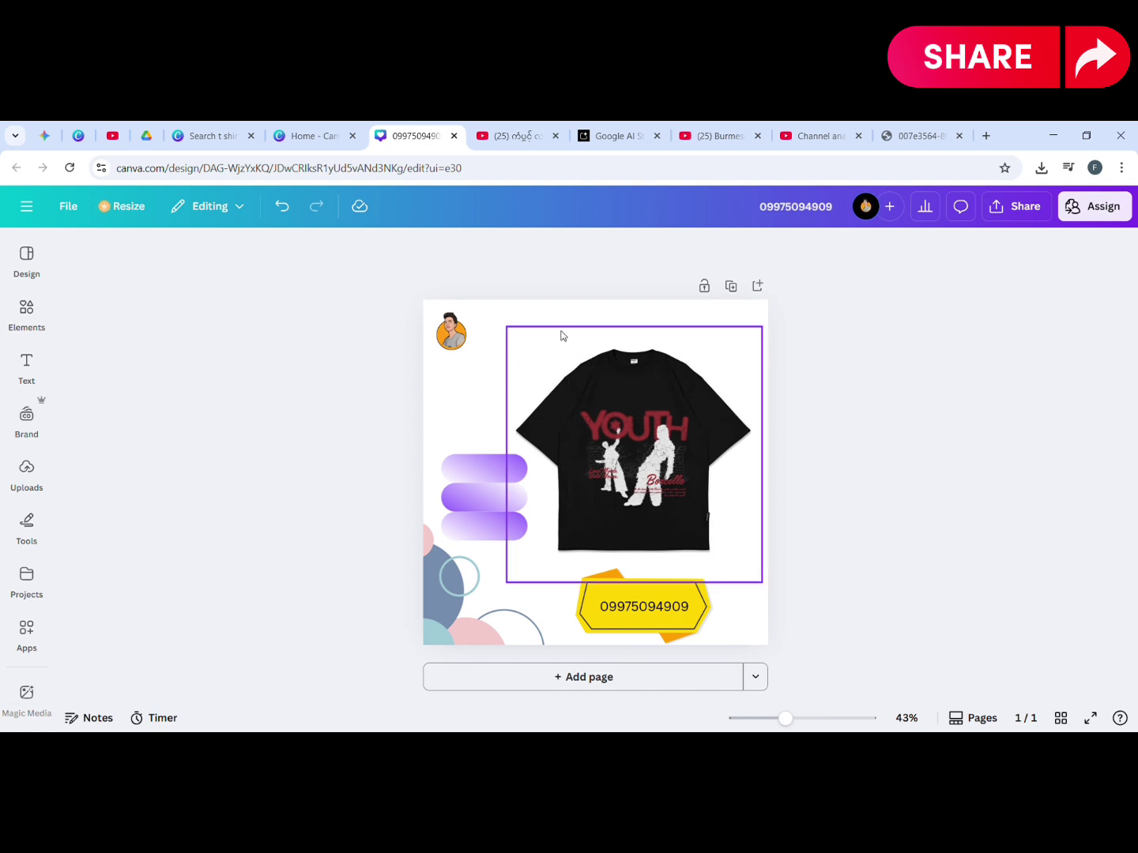
pyautogui.click(547, 320)
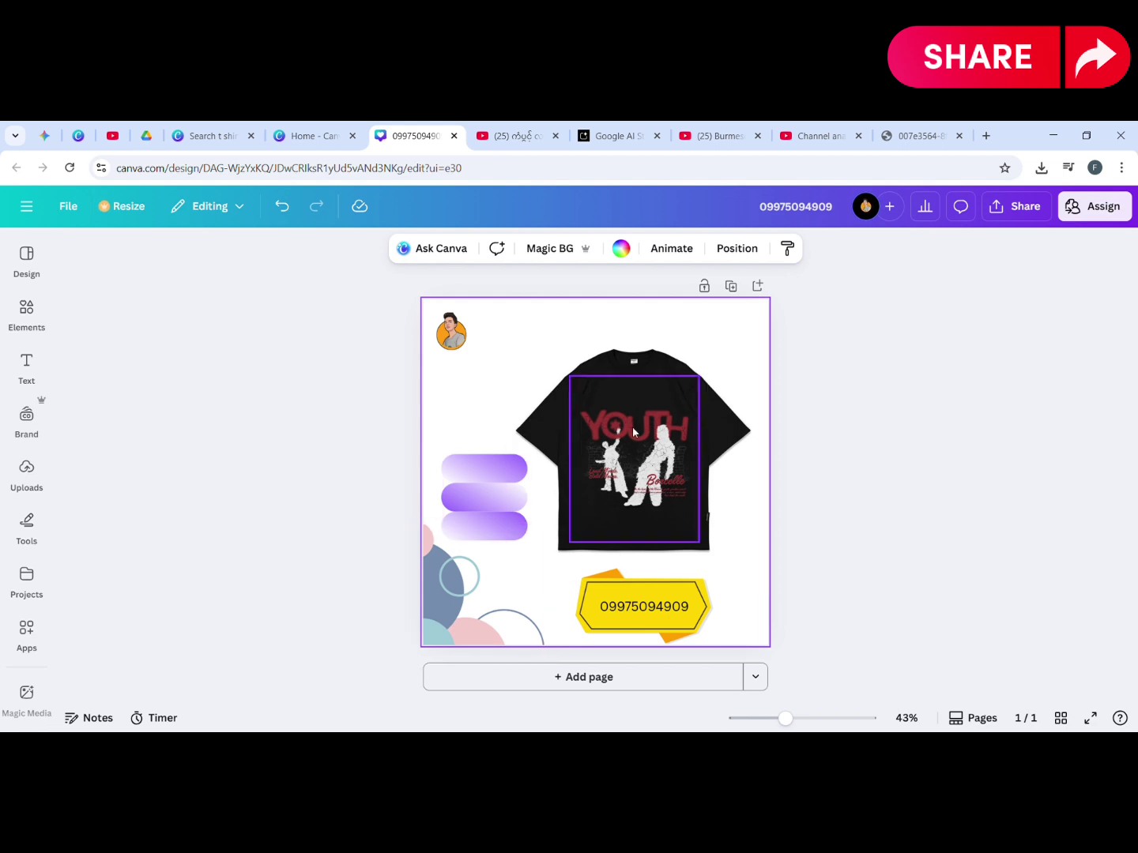
# Step: Reopen the elements and clear the "telegram icon" search
pyautogui.click(26, 366)
pyautogui.click(30, 316)
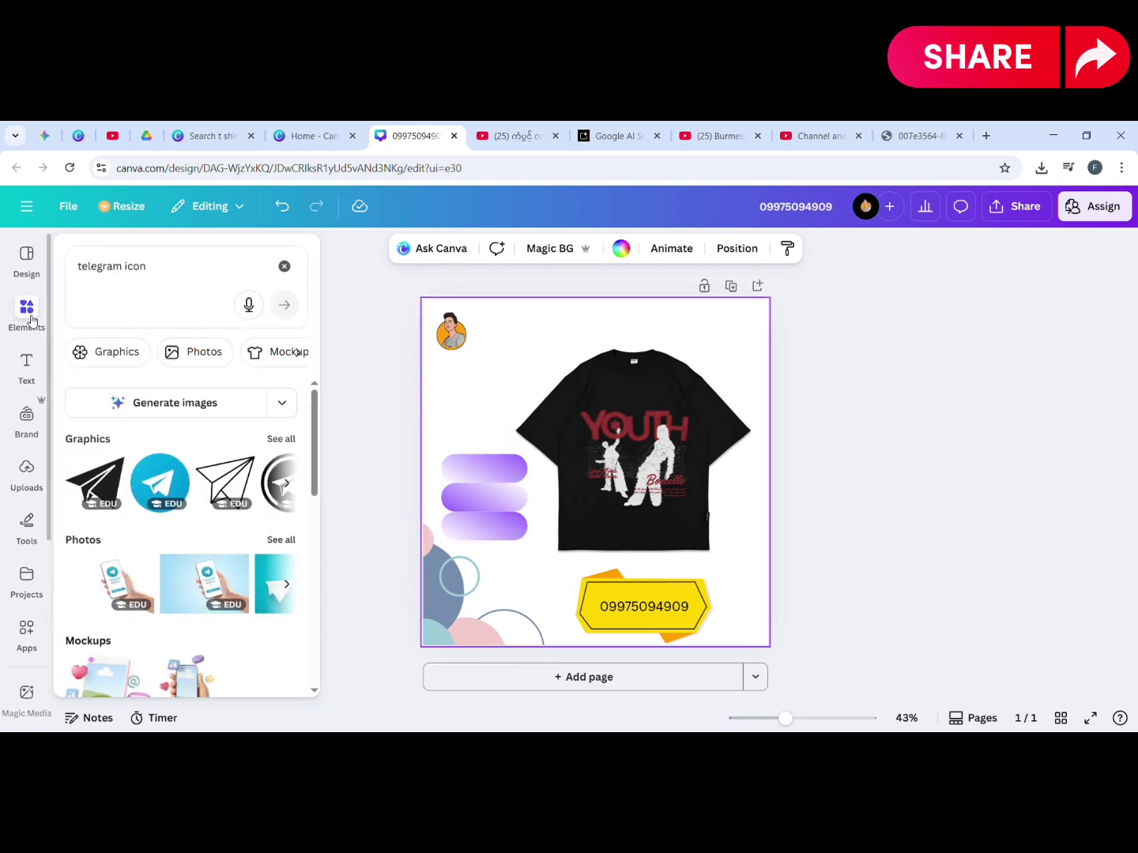
pyautogui.click(157, 268)
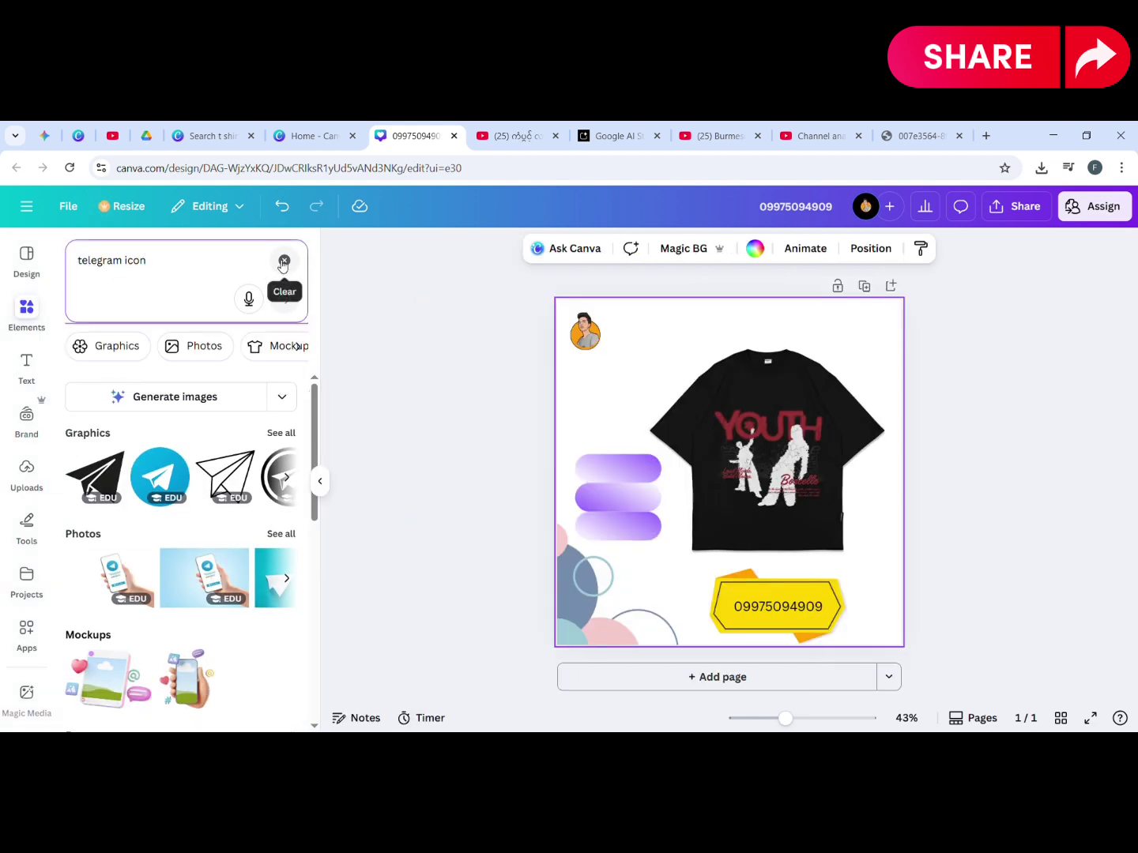
pyautogui.click(284, 267)
pyautogui.click(443, 364)
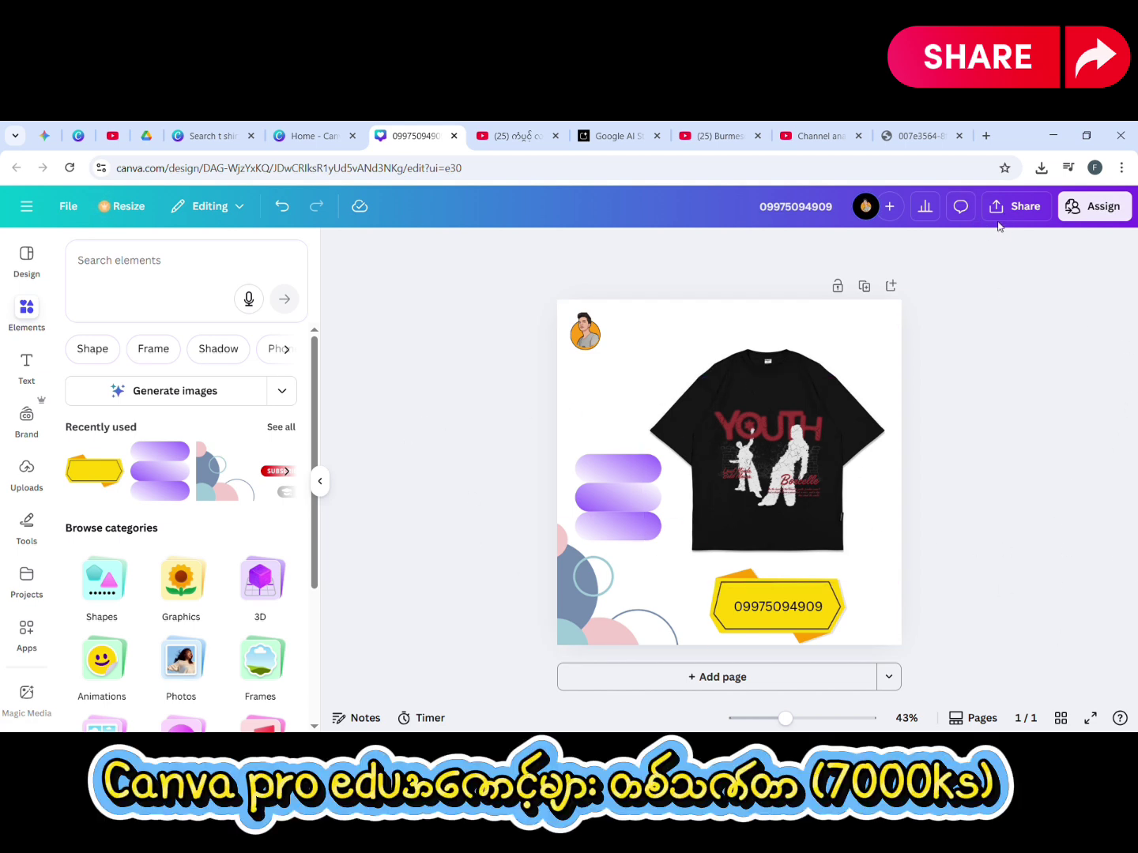
# Step: Download the finished post as a JPG with the size multiplier raised to 1.125 (1,215 × 1,215 px)
pyautogui.click(961, 209)
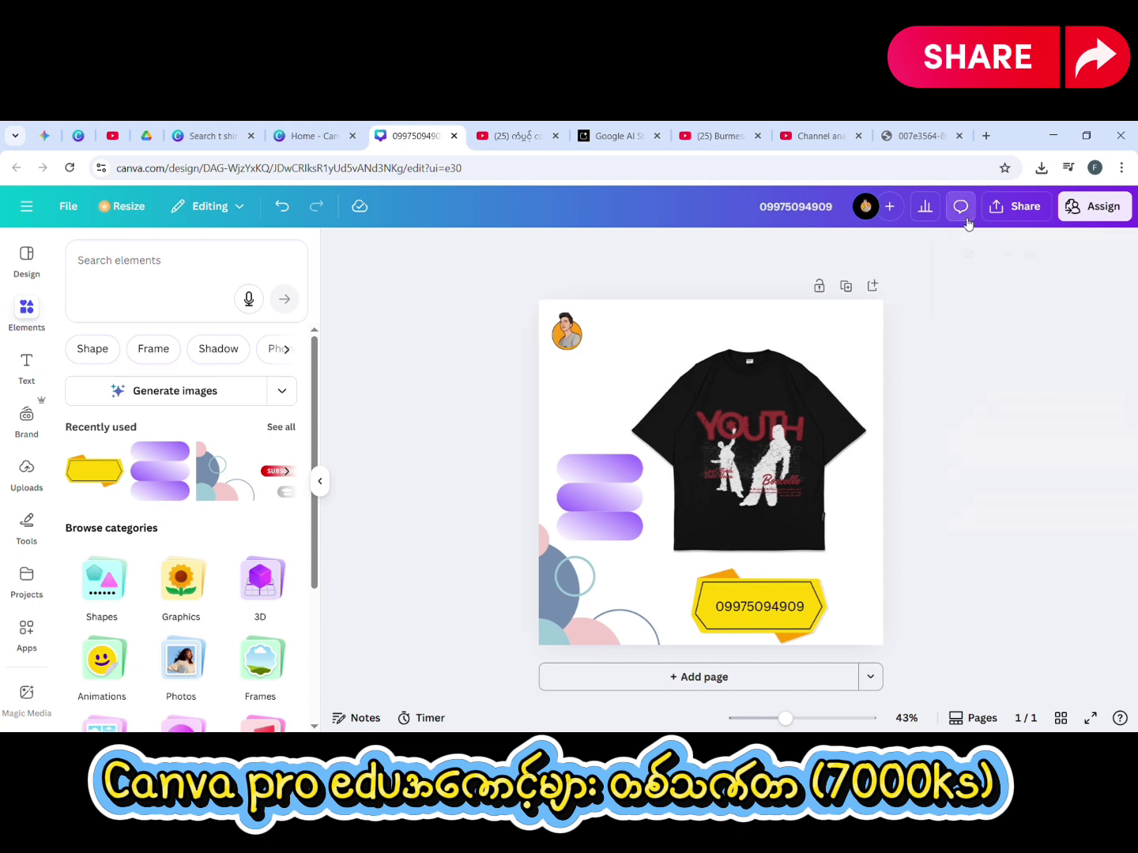
pyautogui.click(1114, 255)
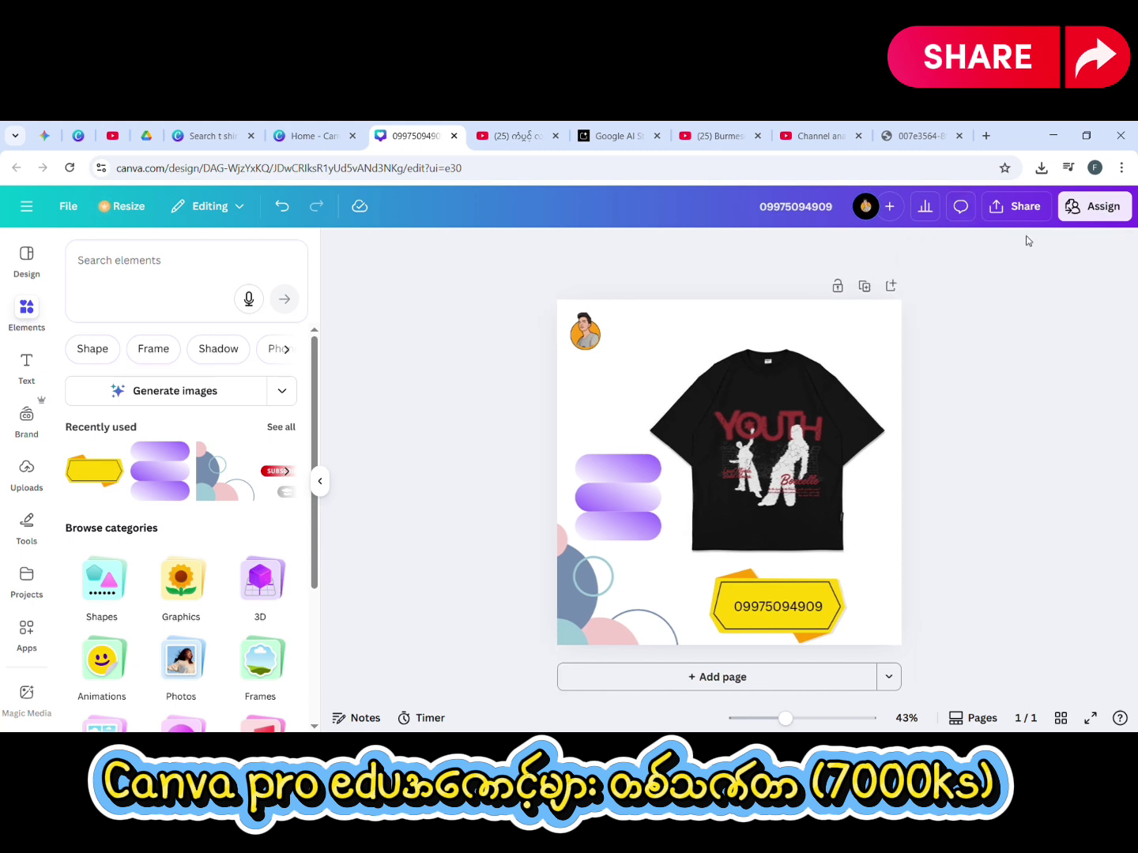
pyautogui.click(1018, 208)
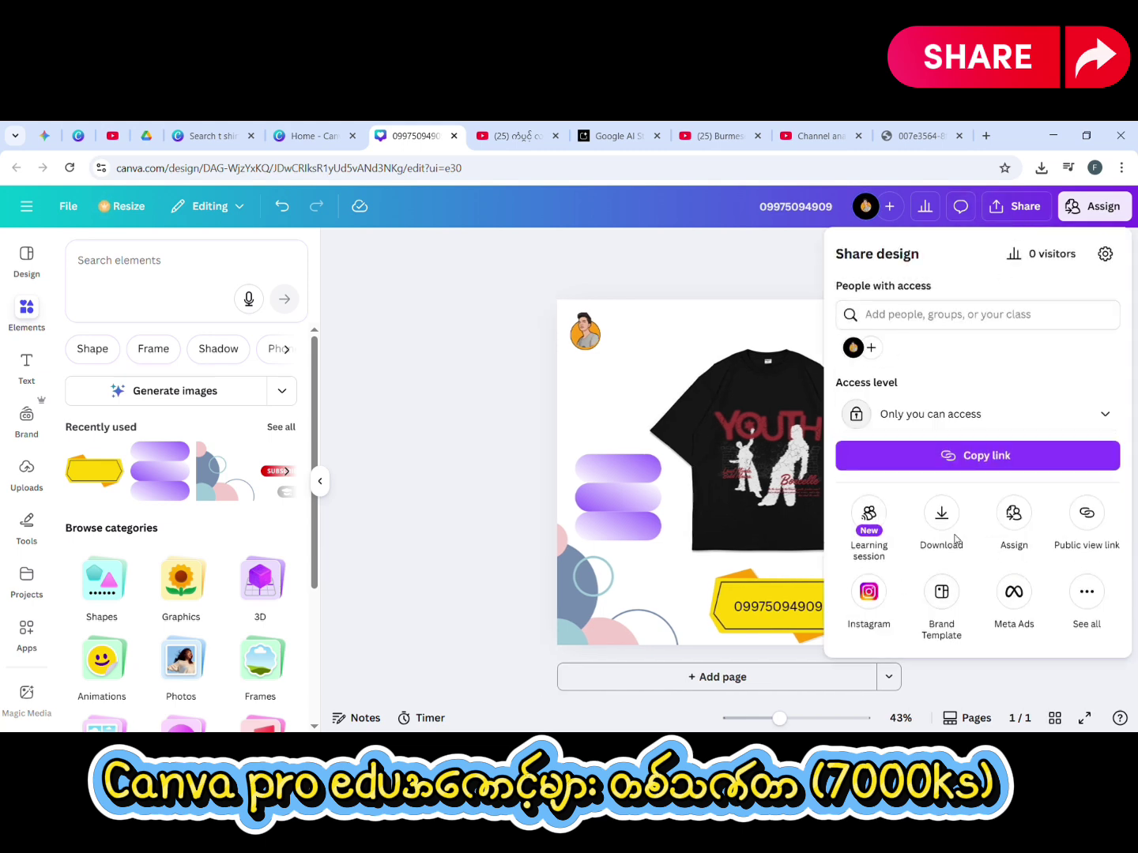
pyautogui.click(946, 512)
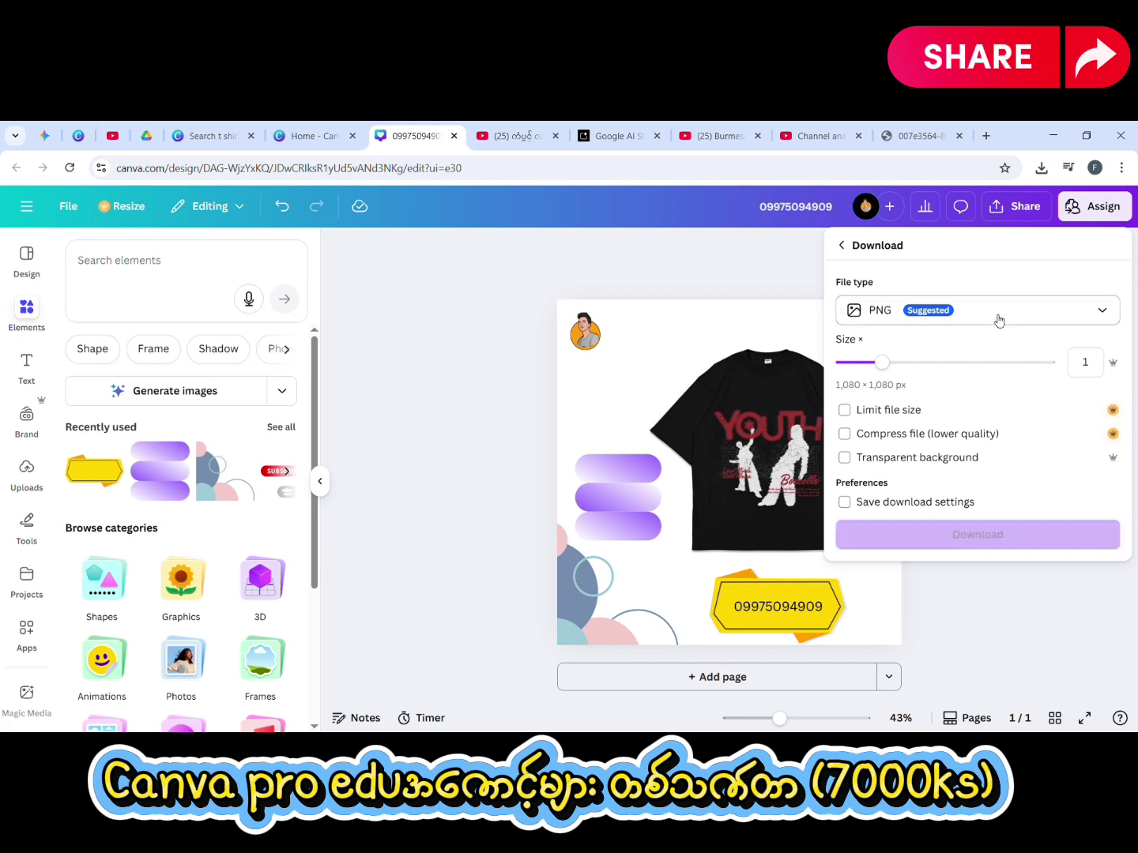
pyautogui.click(989, 317)
pyautogui.click(874, 362)
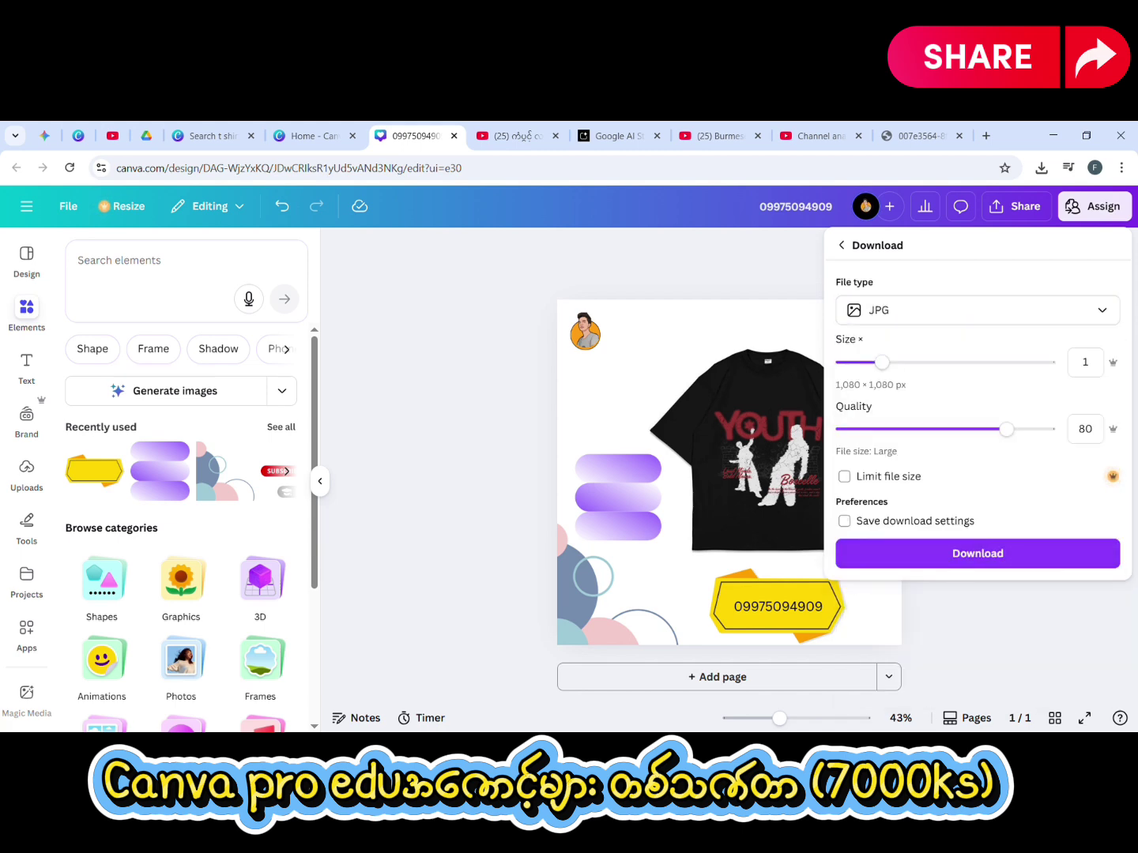
pyautogui.moveTo(880, 362)
pyautogui.mouseDown()
pyautogui.moveTo(911, 361)
pyautogui.moveTo(884, 362)
pyautogui.moveTo(896, 360)
pyautogui.mouseUp()
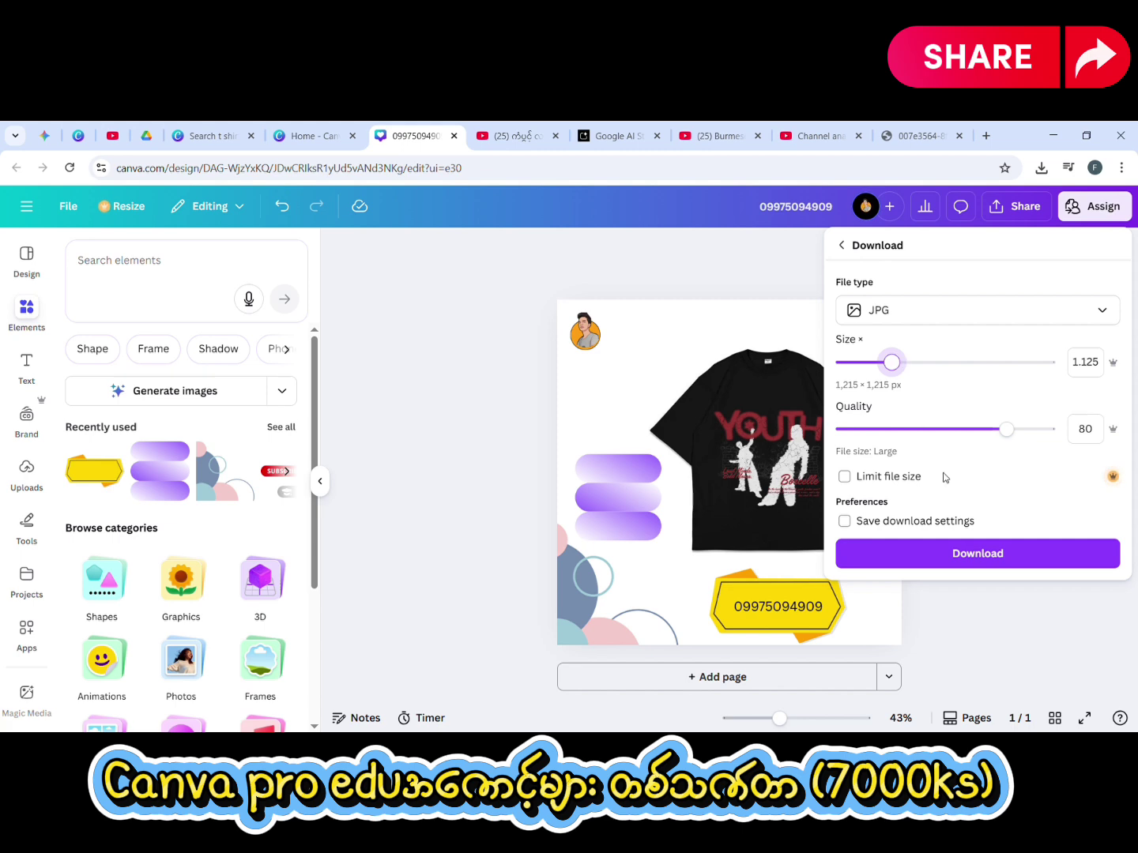
pyautogui.click(979, 555)
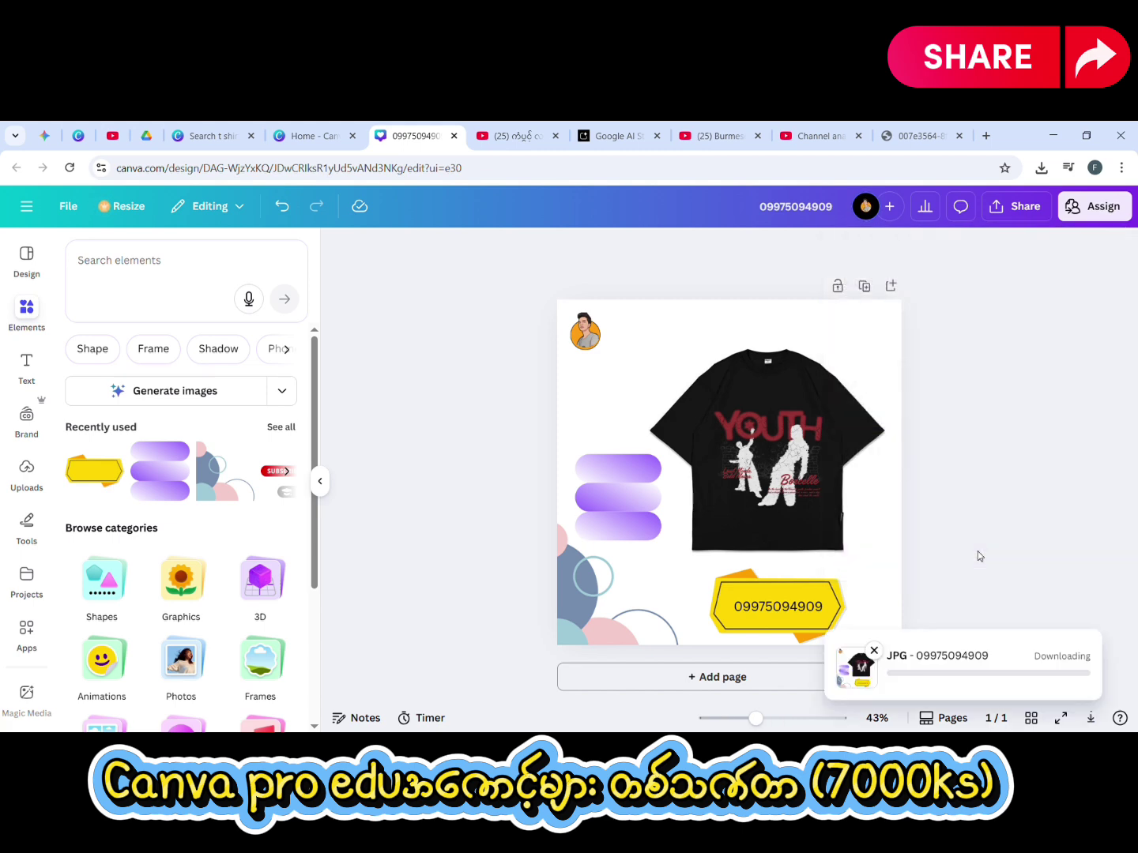